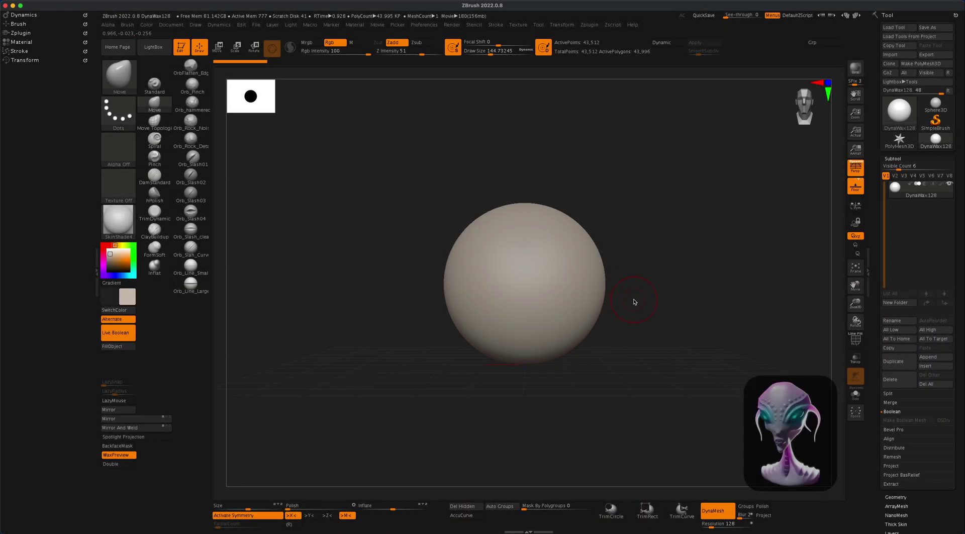
# Step: Pull the sphere's underside down into a tapered chin with an enlarged Move brush, draw size about 386
pyautogui.moveTo(636, 302)
pyautogui.keyDown('alt'); pyautogui.mouseDown()
pyautogui.moveTo(627, 277)
pyautogui.moveTo(639, 282)
pyautogui.mouseUp(); pyautogui.keyUp('alt')
pyautogui.press('s')
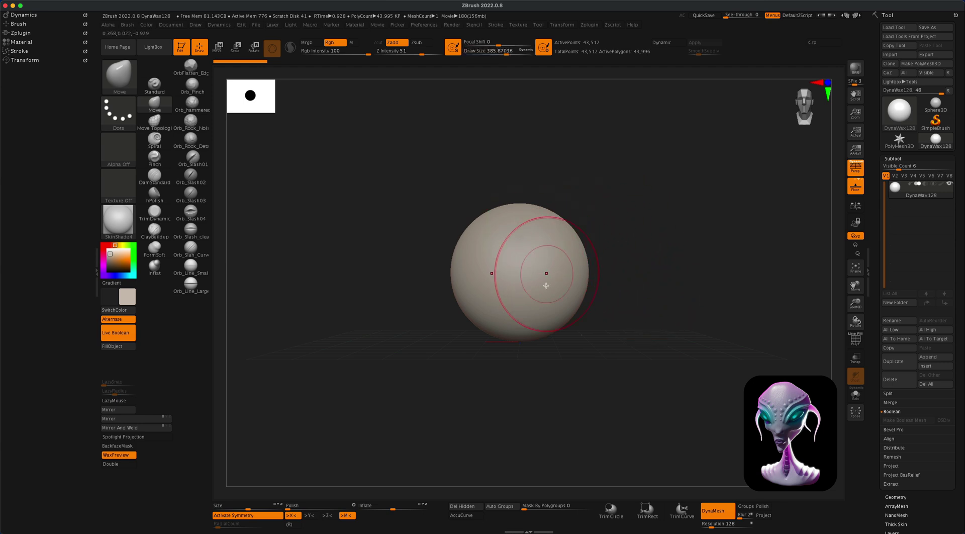
pyautogui.moveTo(521, 329)
pyautogui.mouseDown()
pyautogui.moveTo(512, 351)
pyautogui.moveTo(493, 344)
pyautogui.moveTo(509, 349)
pyautogui.mouseUp()
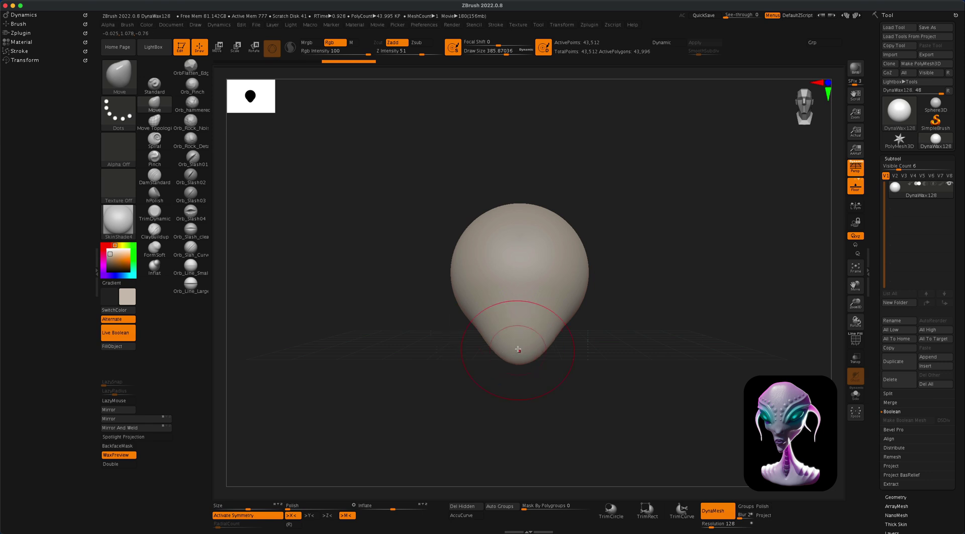
# Step: Pull the forehead and upper front of the head upward with the Move brush at a draw size of about 437
pyautogui.moveTo(616, 312); pyautogui.dragTo(565, 303)
pyautogui.press('s')
pyautogui.moveTo(471, 243); pyautogui.dragTo(475, 244)
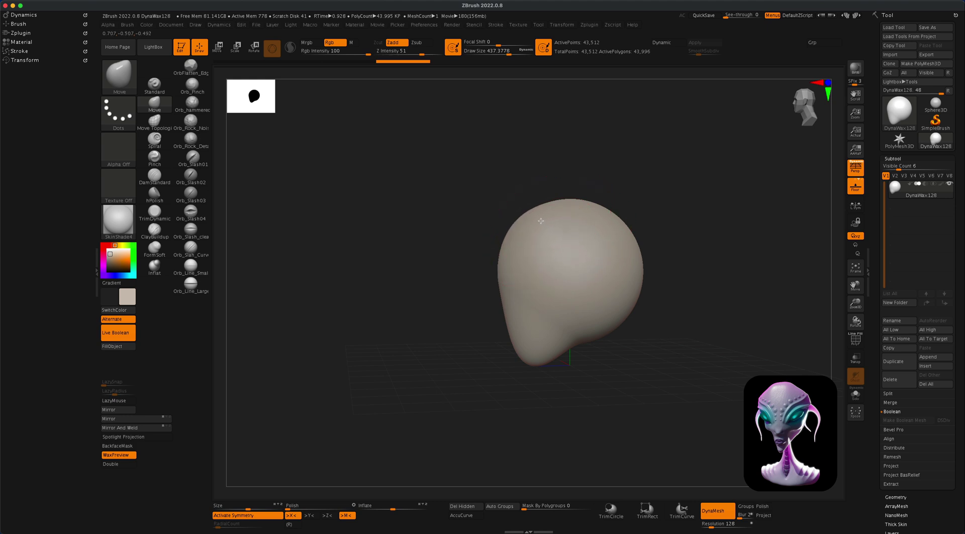
pyautogui.moveTo(540, 219); pyautogui.dragTo(542, 212)
pyautogui.moveTo(539, 218)
pyautogui.mouseDown()
pyautogui.moveTo(511, 208)
pyautogui.moveTo(549, 202)
pyautogui.mouseUp()
pyautogui.moveTo(585, 202); pyautogui.dragTo(595, 187)
pyautogui.moveTo(520, 209); pyautogui.dragTo(524, 202)
# Step: Reshape the crown and the back of the skull with the Move brush, working from several angles
pyautogui.moveTo(539, 156); pyautogui.dragTo(603, 152)
pyautogui.moveTo(491, 196); pyautogui.dragTo(487, 197)
pyautogui.moveTo(524, 213); pyautogui.dragTo(533, 202)
pyautogui.moveTo(538, 199); pyautogui.dragTo(548, 213)
pyautogui.moveTo(611, 221); pyautogui.dragTo(582, 228)
pyautogui.moveTo(616, 187)
pyautogui.mouseDown()
pyautogui.moveTo(631, 193)
pyautogui.moveTo(579, 197)
pyautogui.mouseUp()
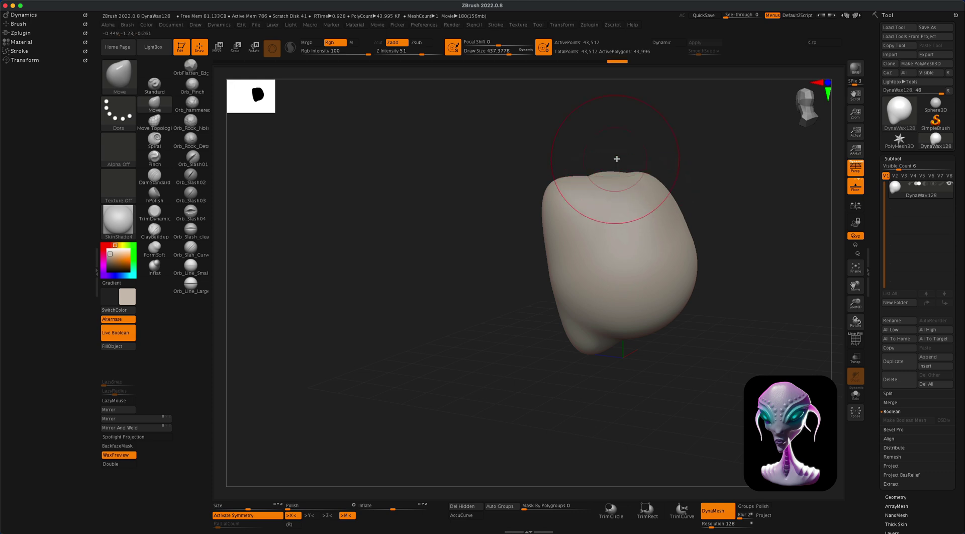
pyautogui.moveTo(618, 159)
pyautogui.mouseDown()
pyautogui.moveTo(657, 153)
pyautogui.moveTo(571, 172)
pyautogui.moveTo(578, 131)
pyautogui.mouseUp()
pyautogui.moveTo(666, 179)
pyautogui.keyDown('alt'); pyautogui.mouseDown()
pyautogui.moveTo(679, 207)
pyautogui.moveTo(672, 211)
pyautogui.moveTo(699, 207)
pyautogui.moveTo(674, 206)
pyautogui.mouseUp(); pyautogui.keyUp('alt')
pyautogui.moveTo(600, 245)
pyautogui.mouseDown()
pyautogui.moveTo(616, 236)
pyautogui.moveTo(611, 265)
pyautogui.moveTo(642, 266)
pyautogui.mouseUp()
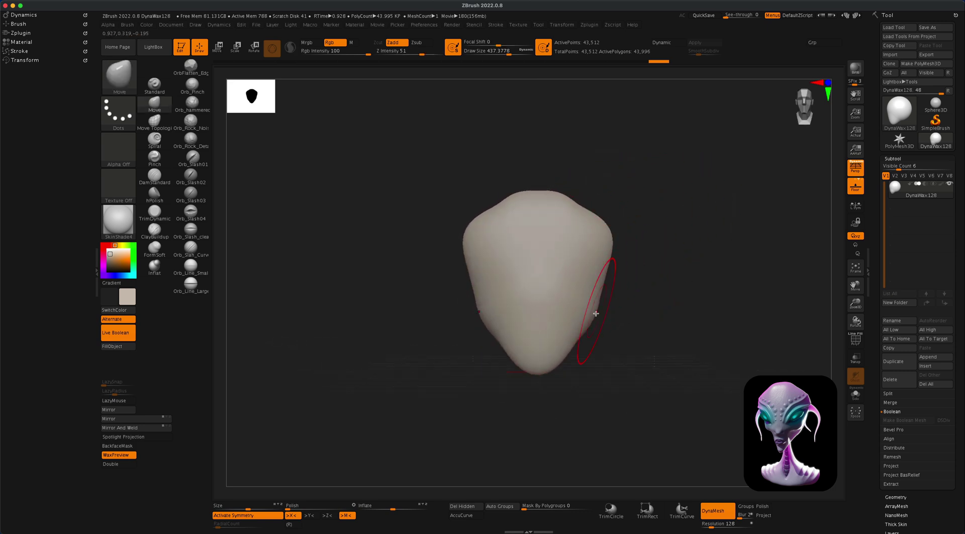
# Step: Taper the lower face to a pointed chin and widen the temples with the Move brush
pyautogui.moveTo(583, 320); pyautogui.dragTo(580, 323)
pyautogui.moveTo(564, 354); pyautogui.dragTo(554, 371)
pyautogui.moveTo(577, 334); pyautogui.dragTo(573, 337)
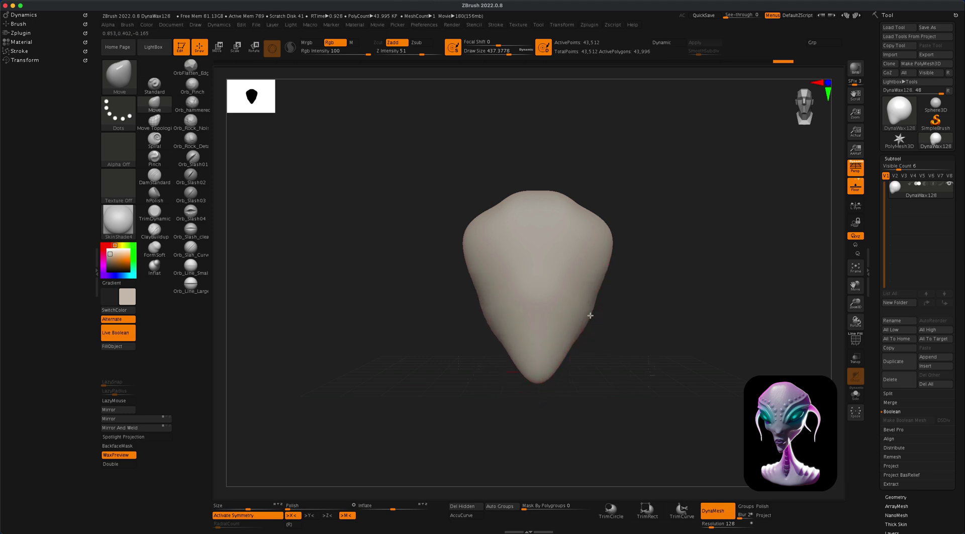
pyautogui.moveTo(607, 250); pyautogui.dragTo(617, 225)
# Step: Raise the top of the forehead and hollow the slope behind it with a smaller Move brush
pyautogui.press('s')
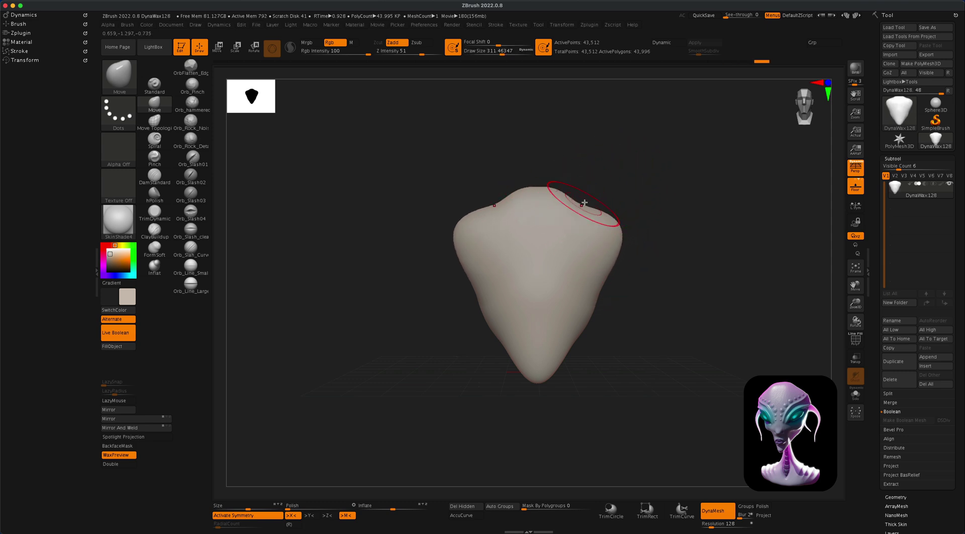
pyautogui.press('s')
pyautogui.moveTo(587, 200)
pyautogui.mouseDown()
pyautogui.moveTo(538, 188)
pyautogui.moveTo(563, 206)
pyautogui.mouseUp()
pyautogui.moveTo(655, 217); pyautogui.dragTo(611, 217)
pyautogui.moveTo(521, 248); pyautogui.dragTo(540, 247)
# Step: Round the face profile with a Move brush of draw size about 773, and fill out the back of the skull
pyautogui.press('s')
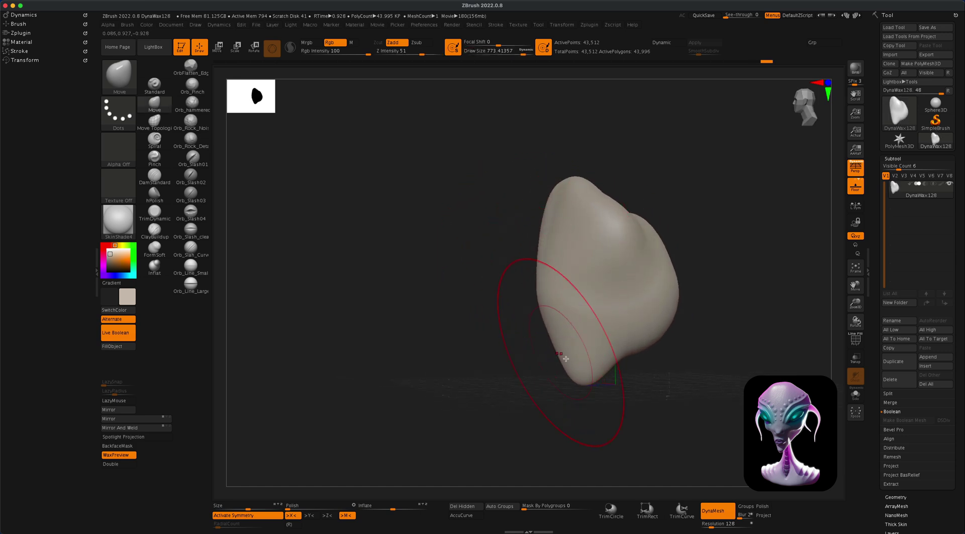
pyautogui.moveTo(573, 370); pyautogui.dragTo(506, 387)
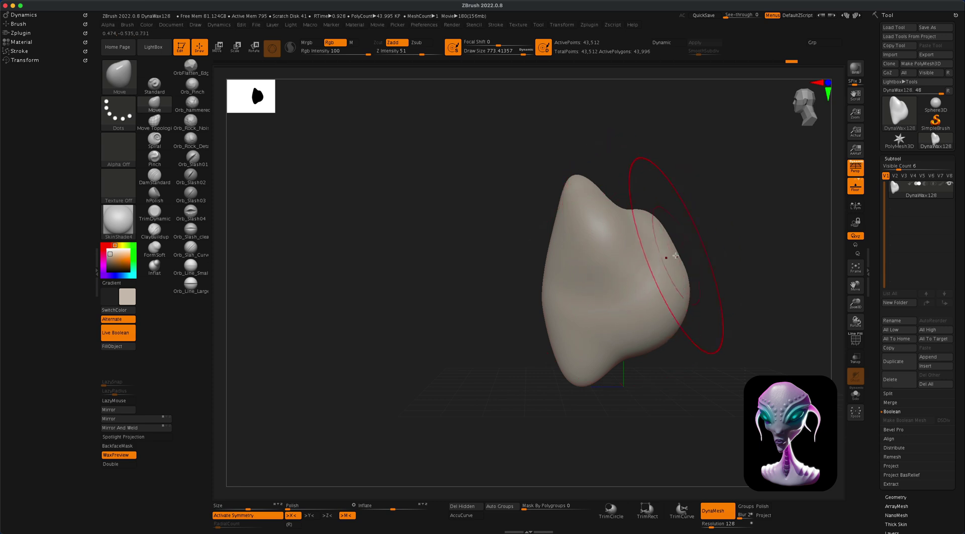
pyautogui.moveTo(675, 256)
pyautogui.mouseDown()
pyautogui.moveTo(715, 230)
pyautogui.moveTo(684, 245)
pyautogui.mouseUp()
pyautogui.press('s')
pyautogui.moveTo(654, 214); pyautogui.dragTo(658, 210)
pyautogui.moveTo(707, 201)
pyautogui.mouseDown()
pyautogui.moveTo(674, 204)
pyautogui.moveTo(706, 198)
pyautogui.mouseUp()
# Step: Pull a neck down out of the underside of the skull with the Move brush, and remesh with DynaMesh
pyautogui.keyDown('alt'); pyautogui.moveTo(726, 230); pyautogui.dragTo(646, 202); pyautogui.keyUp('alt')
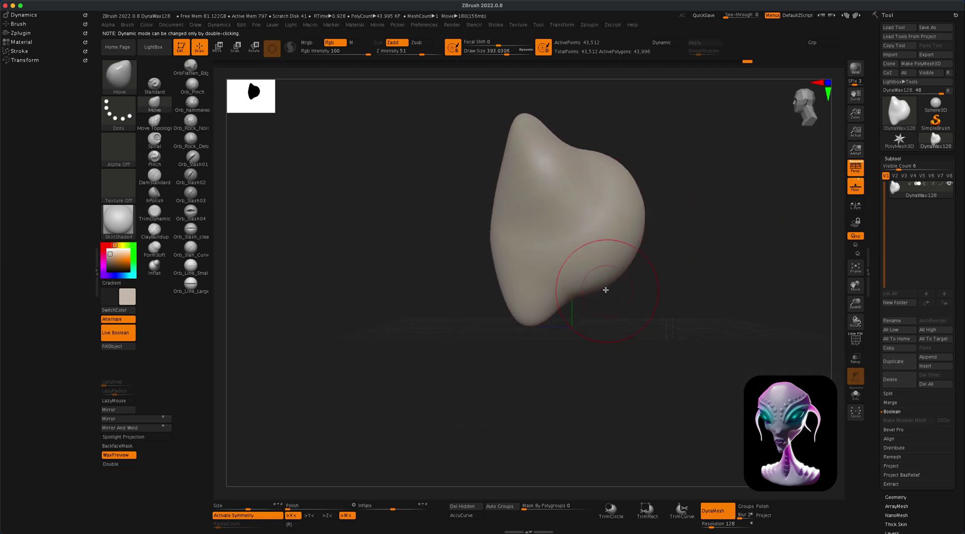
pyautogui.press('s')
pyautogui.moveTo(613, 302)
pyautogui.mouseDown()
pyautogui.moveTo(647, 476)
pyautogui.moveTo(725, 321)
pyautogui.moveTo(744, 325)
pyautogui.moveTo(687, 340)
pyautogui.moveTo(658, 362)
pyautogui.moveTo(660, 421)
pyautogui.mouseUp()
pyautogui.press('s')
pyautogui.moveTo(701, 363)
pyautogui.mouseDown()
pyautogui.moveTo(640, 370)
pyautogui.moveTo(661, 370)
pyautogui.mouseUp()
pyautogui.keyDown('ctrl'); pyautogui.moveTo(730, 302); pyautogui.dragTo(705, 341); pyautogui.keyUp('ctrl')
# Step: Smooth and reshape the neck in profile beneath the skull, and update the DynaMesh
pyautogui.keyDown('shift'); pyautogui.moveTo(636, 374); pyautogui.dragTo(639, 365); pyautogui.keyUp('shift')
pyautogui.moveTo(696, 269); pyautogui.dragTo(657, 276)
pyautogui.moveTo(721, 285)
pyautogui.mouseDown()
pyautogui.moveTo(516, 281)
pyautogui.moveTo(610, 280)
pyautogui.moveTo(600, 282)
pyautogui.moveTo(596, 309)
pyautogui.moveTo(614, 310)
pyautogui.mouseUp()
pyautogui.press('s')
pyautogui.moveTo(519, 299); pyautogui.dragTo(497, 299)
pyautogui.moveTo(569, 289)
pyautogui.mouseDown()
pyautogui.moveTo(496, 301)
pyautogui.moveTo(554, 293)
pyautogui.mouseUp()
pyautogui.moveTo(570, 361); pyautogui.dragTo(533, 321)
pyautogui.keyDown('ctrl'); pyautogui.moveTo(437, 309); pyautogui.dragTo(456, 319); pyautogui.keyUp('ctrl')
# Step: Spread the base of the neck sideways into shoulders with the Move brush at a draw size of about 676
pyautogui.moveTo(666, 295)
pyautogui.mouseDown()
pyautogui.moveTo(633, 291)
pyautogui.moveTo(655, 273)
pyautogui.moveTo(641, 262)
pyautogui.moveTo(660, 288)
pyautogui.mouseUp()
pyautogui.press('s')
pyautogui.moveTo(550, 376); pyautogui.dragTo(604, 411)
pyautogui.moveTo(564, 351); pyautogui.dragTo(600, 361)
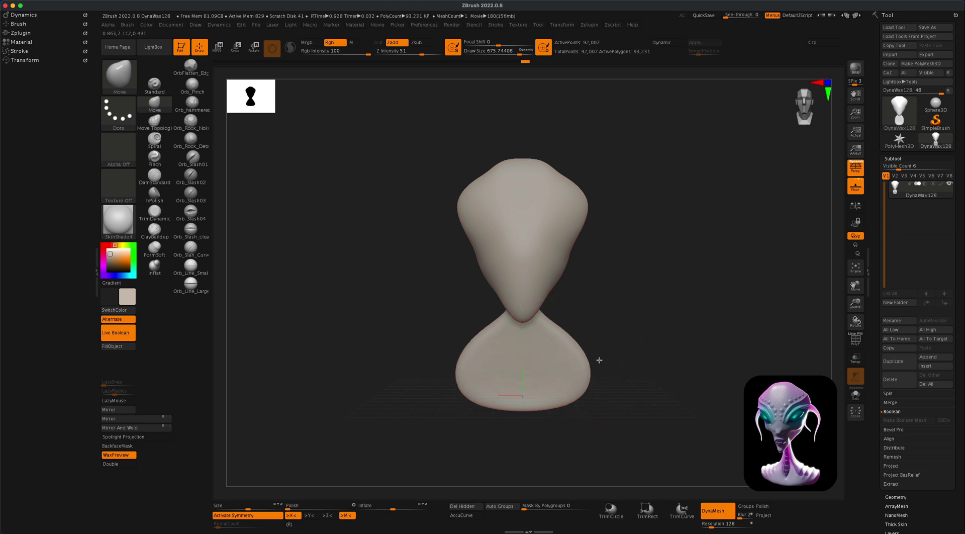
pyautogui.moveTo(575, 391)
pyautogui.mouseDown()
pyautogui.moveTo(586, 403)
pyautogui.moveTo(623, 329)
pyautogui.mouseUp()
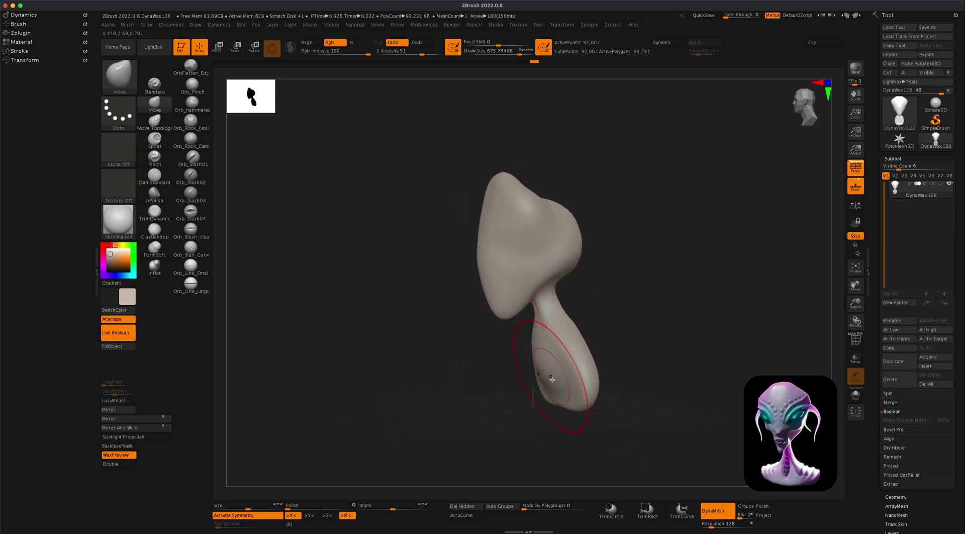
# Step: Fill out the chest and upper back of the bust with the Move brush at a draw size of about 484
pyautogui.moveTo(549, 395)
pyautogui.mouseDown()
pyautogui.moveTo(571, 356)
pyautogui.moveTo(630, 324)
pyautogui.mouseUp()
pyautogui.moveTo(628, 362)
pyautogui.mouseDown()
pyautogui.moveTo(639, 368)
pyautogui.moveTo(646, 333)
pyautogui.moveTo(683, 310)
pyautogui.moveTo(552, 375)
pyautogui.mouseUp()
pyautogui.press('s')
pyautogui.moveTo(494, 361); pyautogui.dragTo(486, 361)
pyautogui.press('ctrl')
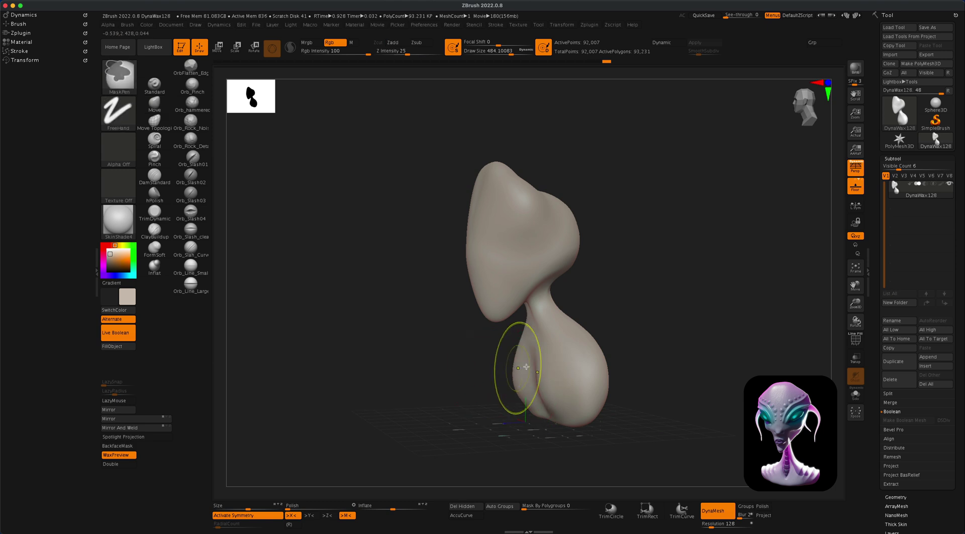
pyautogui.moveTo(622, 327)
pyautogui.mouseDown()
pyautogui.moveTo(666, 319)
pyautogui.moveTo(567, 379)
pyautogui.mouseUp()
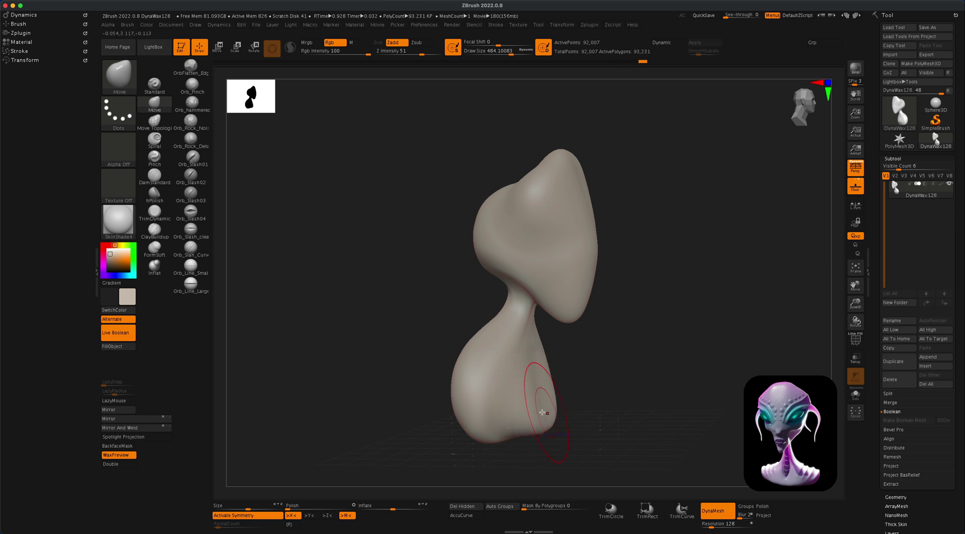
pyautogui.keyDown('shift'); pyautogui.moveTo(608, 390); pyautogui.dragTo(584, 354); pyautogui.keyUp('shift')
pyautogui.moveTo(626, 292); pyautogui.dragTo(645, 286)
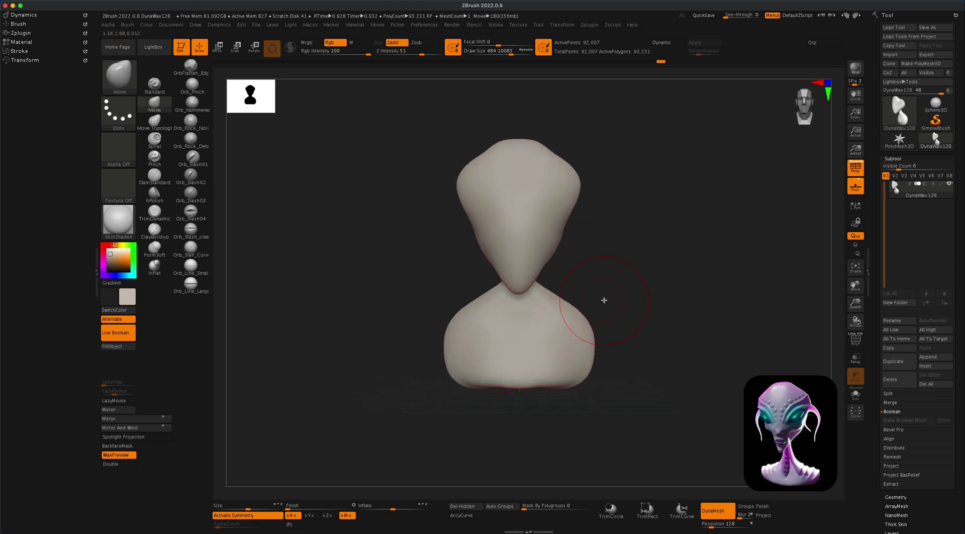
# Step: Slim the neck and broaden the shoulders with the Move brush at a draw size of about 550, and remesh
pyautogui.moveTo(582, 316)
pyautogui.mouseDown()
pyautogui.moveTo(593, 304)
pyautogui.moveTo(555, 318)
pyautogui.moveTo(570, 331)
pyautogui.moveTo(646, 327)
pyautogui.moveTo(562, 337)
pyautogui.moveTo(604, 325)
pyautogui.moveTo(590, 332)
pyautogui.moveTo(595, 339)
pyautogui.moveTo(656, 319)
pyautogui.moveTo(547, 312)
pyautogui.mouseUp()
pyautogui.press('s')
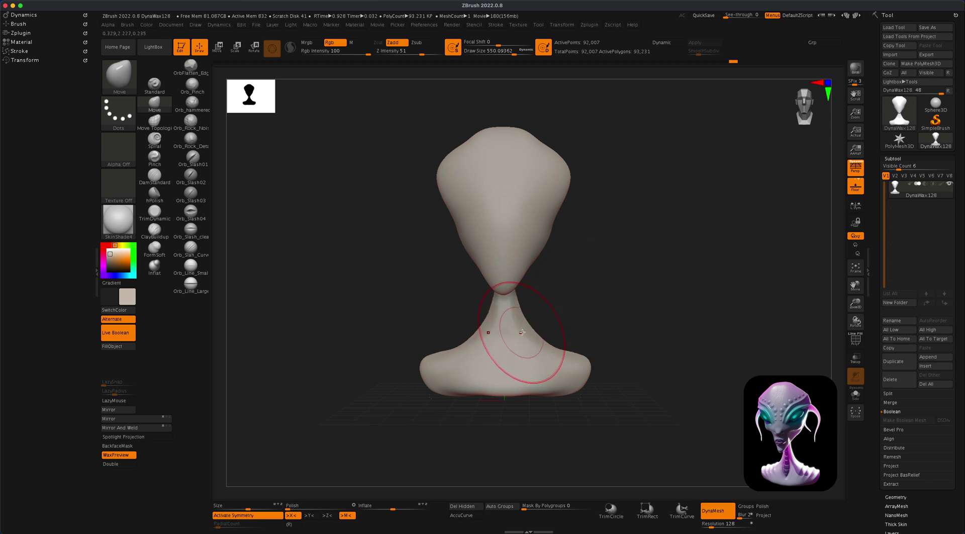
pyautogui.moveTo(601, 309); pyautogui.dragTo(560, 311)
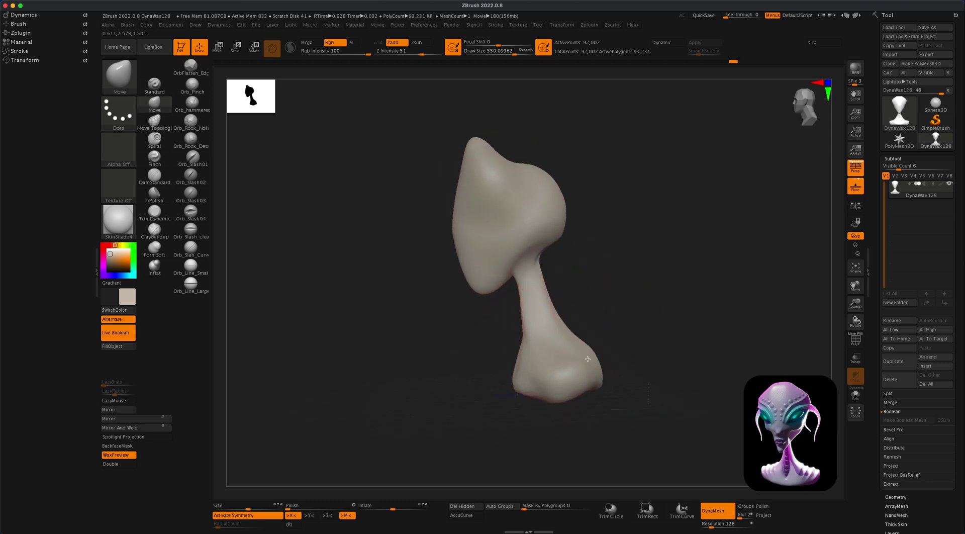
pyautogui.moveTo(547, 295)
pyautogui.mouseDown()
pyautogui.moveTo(532, 306)
pyautogui.moveTo(534, 263)
pyautogui.mouseUp()
pyautogui.keyDown('ctrl'); pyautogui.moveTo(614, 259); pyautogui.dragTo(674, 311); pyautogui.keyUp('ctrl')
# Step: Smooth the forehead and upper face of the head
pyautogui.moveTo(623, 221)
pyautogui.mouseDown()
pyautogui.moveTo(658, 228)
pyautogui.moveTo(638, 231)
pyautogui.moveTo(657, 247)
pyautogui.moveTo(636, 252)
pyautogui.mouseUp()
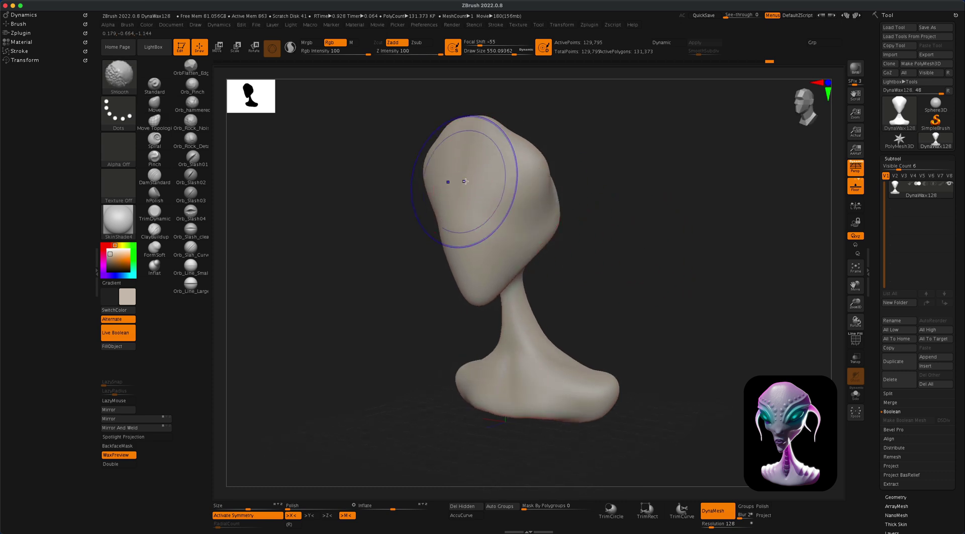
pyautogui.keyDown('shift'); pyautogui.moveTo(466, 181); pyautogui.dragTo(452, 142); pyautogui.keyUp('shift')
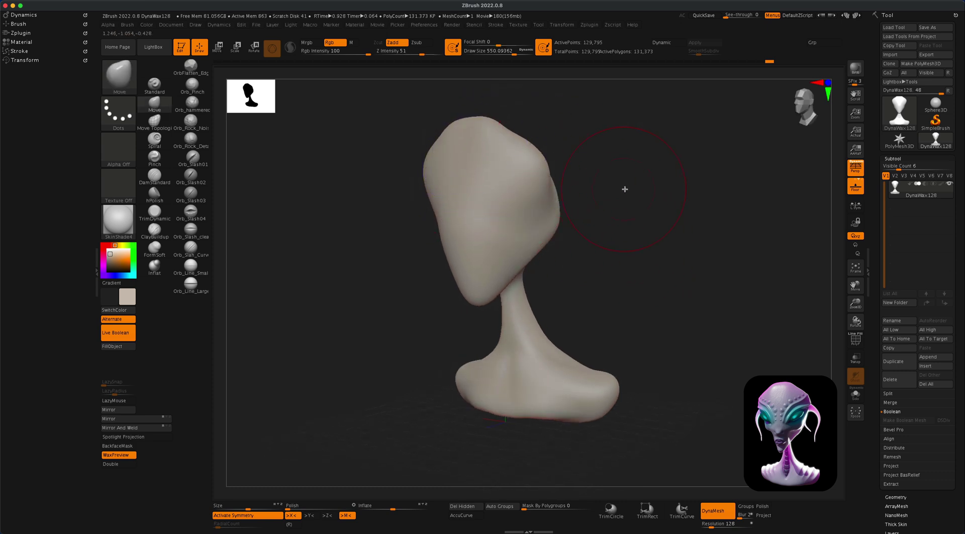
pyautogui.moveTo(627, 187)
pyautogui.mouseDown()
pyautogui.moveTo(657, 184)
pyautogui.moveTo(691, 206)
pyautogui.moveTo(642, 209)
pyautogui.moveTo(652, 227)
pyautogui.mouseUp()
# Step: Build a rounded mouth bulge above the chin with the Inflat brush at a draw size of about 116, and smooth it
pyautogui.press('s')
pyautogui.moveTo(408, 265); pyautogui.dragTo(394, 265)
pyautogui.click(157, 262)
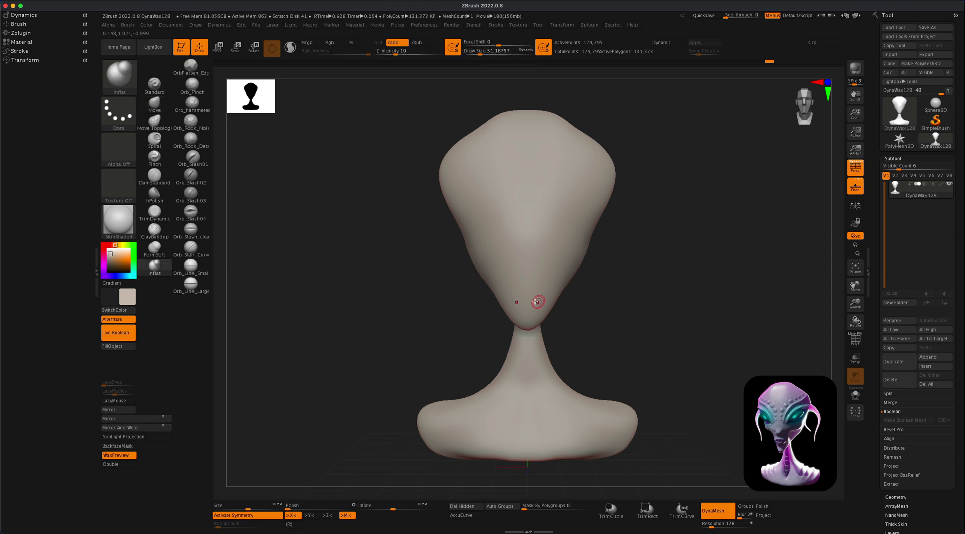
pyautogui.press('s')
pyautogui.moveTo(531, 301); pyautogui.dragTo(530, 302)
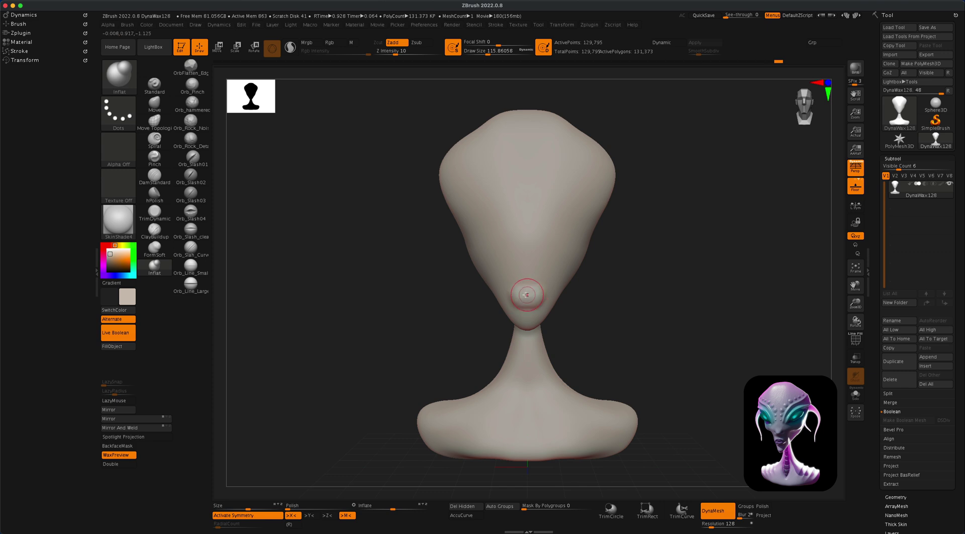
pyautogui.moveTo(615, 304)
pyautogui.keyDown('alt'); pyautogui.mouseDown()
pyautogui.moveTo(618, 316)
pyautogui.moveTo(609, 318)
pyautogui.mouseUp(); pyautogui.keyUp('alt')
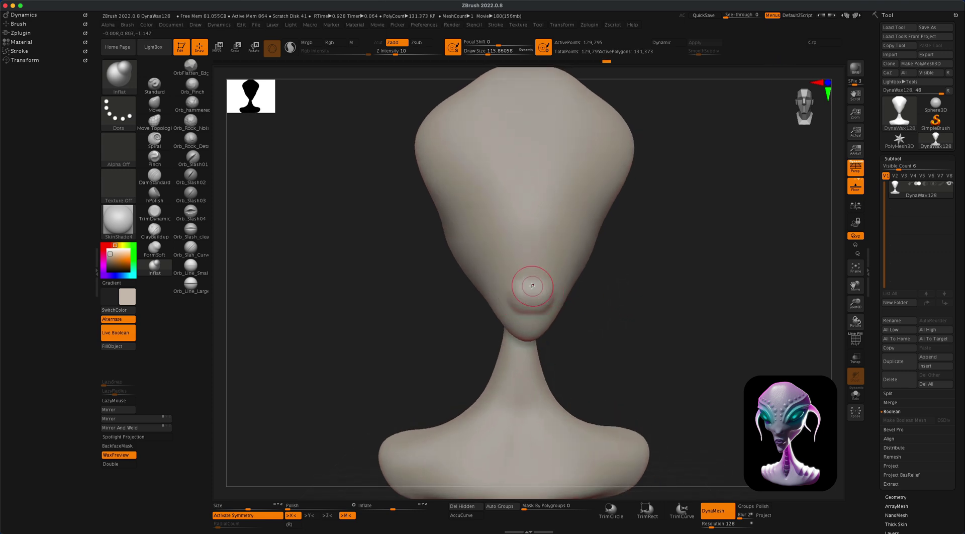
pyautogui.press('shift')
pyautogui.keyDown('shift'); pyautogui.moveTo(519, 305); pyautogui.dragTo(516, 301); pyautogui.keyUp('shift')
# Step: Try carving a mouth line across the bulge with the DamStandard brush, and set its Z Intensity to 40
pyautogui.click(159, 176)
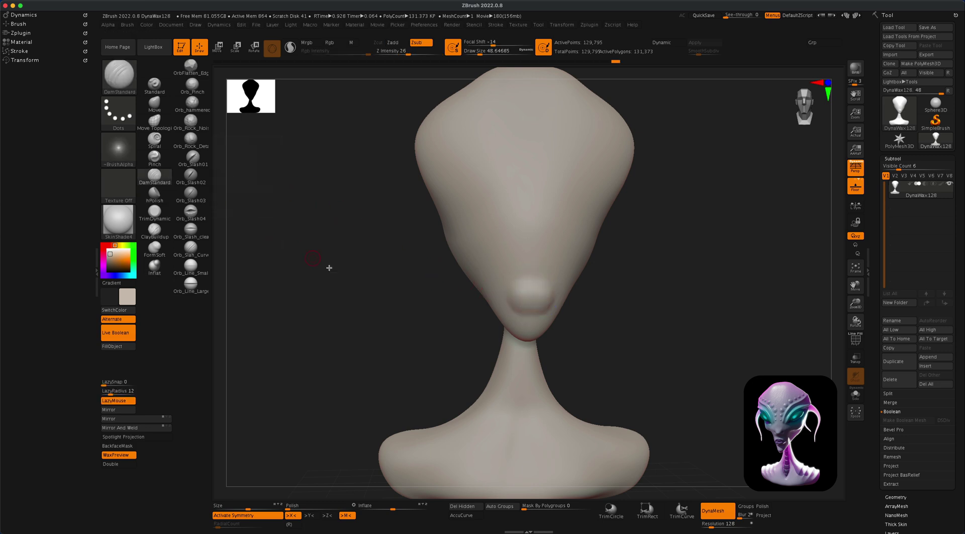
pyautogui.keyDown('alt'); pyautogui.moveTo(617, 314); pyautogui.dragTo(630, 294); pyautogui.keyUp('alt')
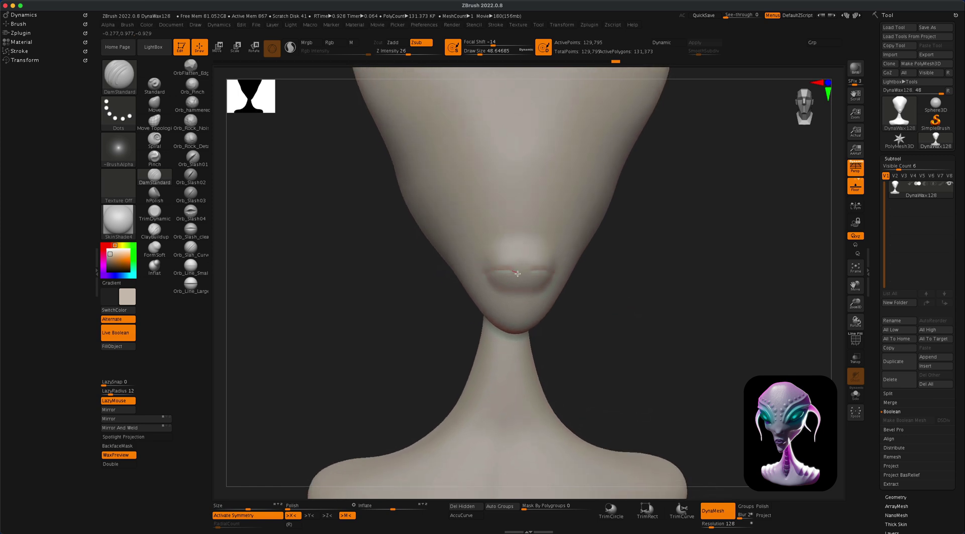
pyautogui.moveTo(408, 54); pyautogui.dragTo(417, 55)
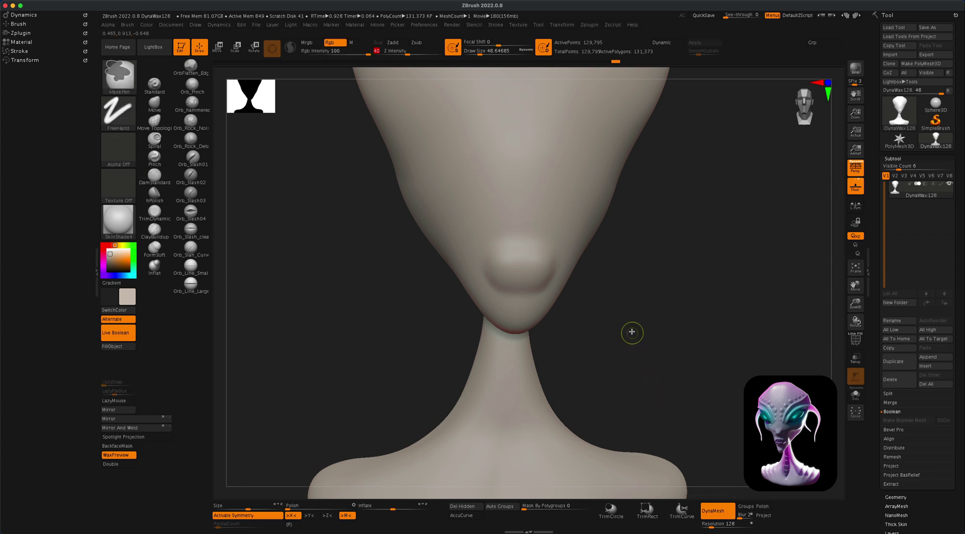
# Step: Set the DynaMesh resolution to 360 and remesh the bust
pyautogui.keyDown('ctrl'); pyautogui.moveTo(631, 330); pyautogui.dragTo(669, 380); pyautogui.keyUp('ctrl')
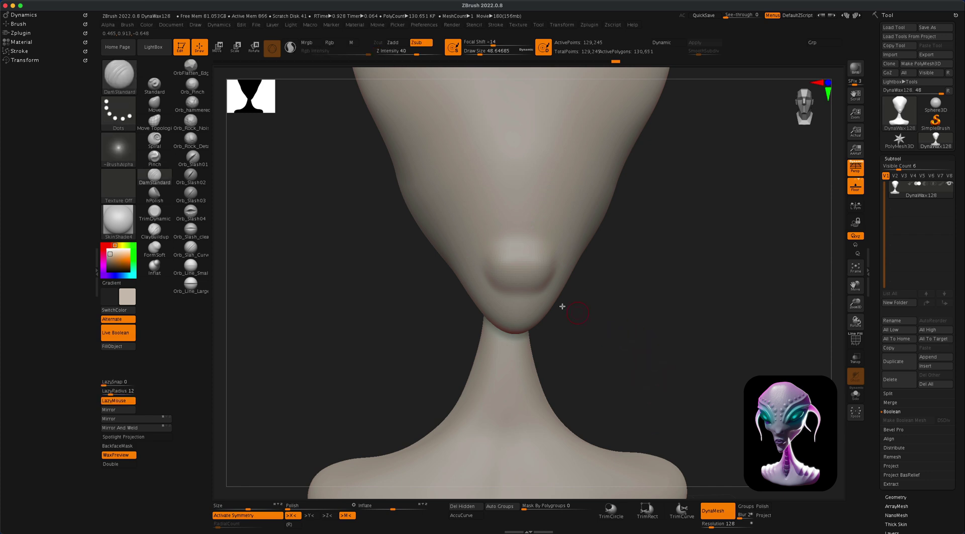
pyautogui.click(717, 524)
pyautogui.write('360')
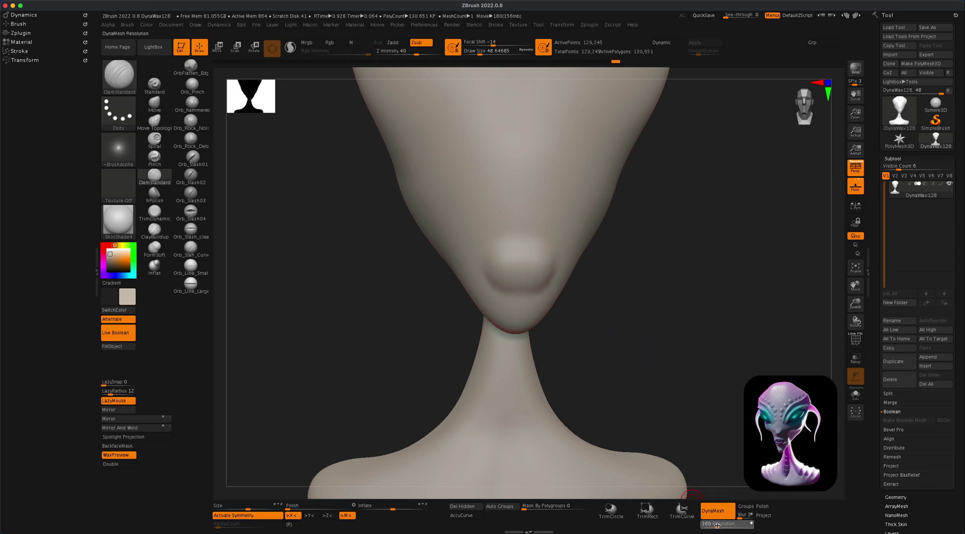
pyautogui.press('Return')
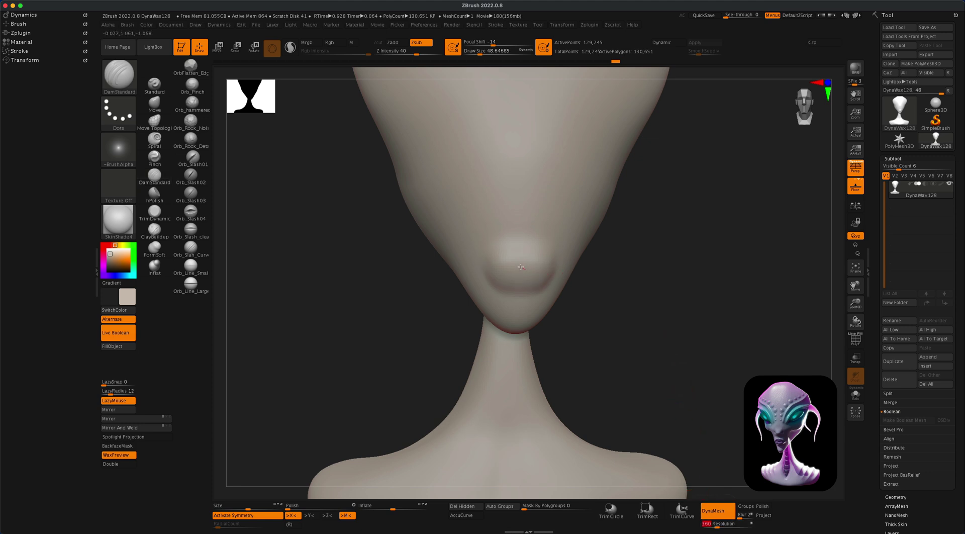
pyautogui.keyDown('ctrl'); pyautogui.moveTo(616, 256); pyautogui.dragTo(603, 306); pyautogui.keyUp('ctrl')
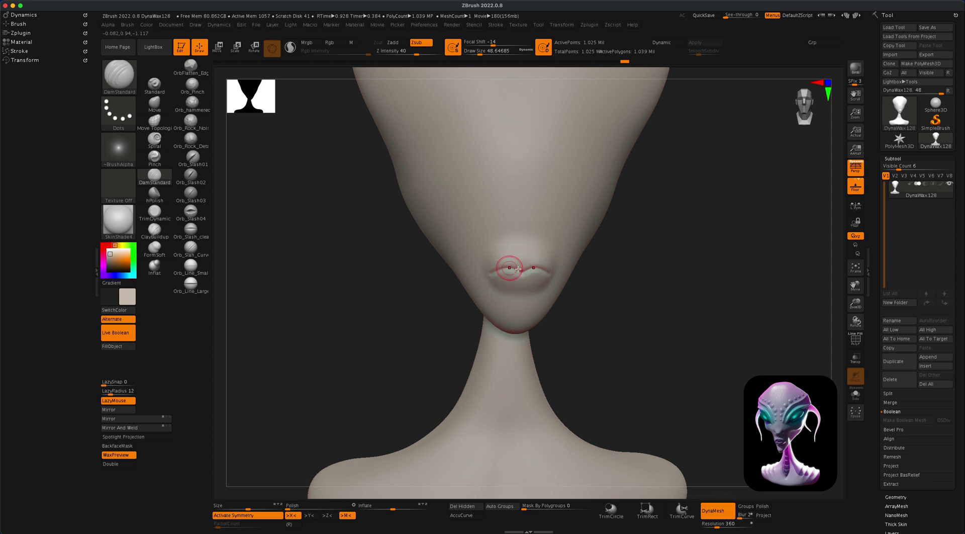
# Step: Carve a curved line between the lips with the DamStandard brush at a draw size of about 65
pyautogui.press('s')
pyautogui.moveTo(580, 289); pyautogui.dragTo(581, 290)
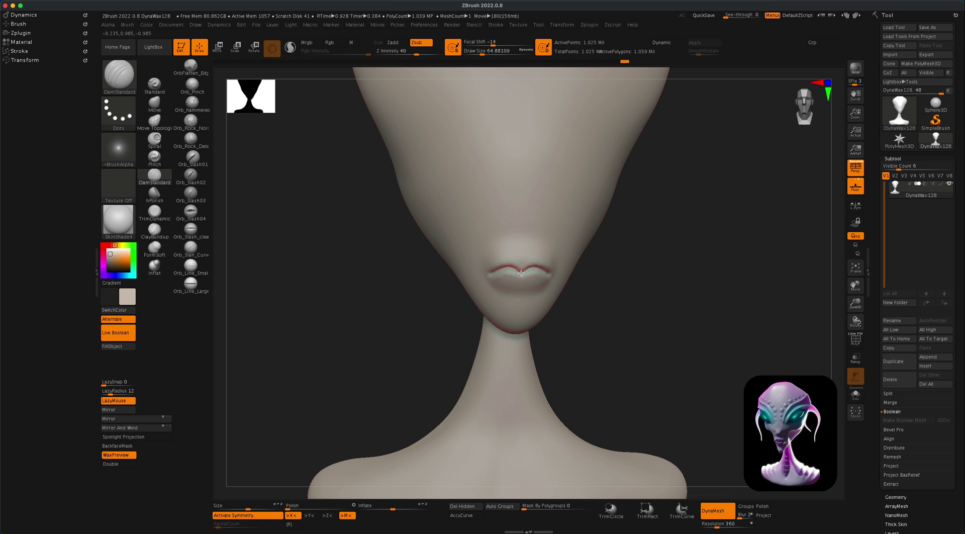
pyautogui.moveTo(651, 269); pyautogui.dragTo(651, 268)
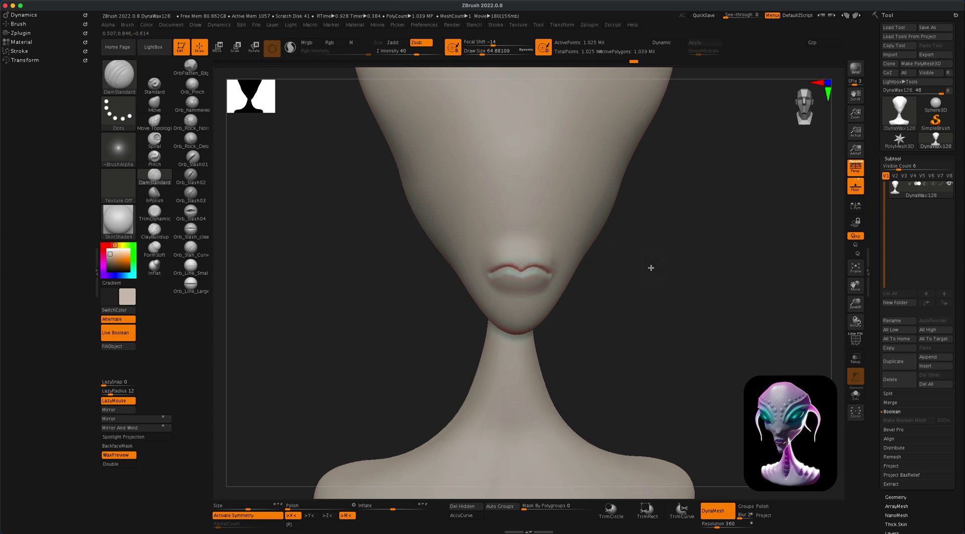
# Step: Carve the outer contours of the upper and lower lips with the DamStandard brush
pyautogui.moveTo(490, 257); pyautogui.dragTo(486, 269)
pyautogui.moveTo(522, 290); pyautogui.dragTo(490, 278)
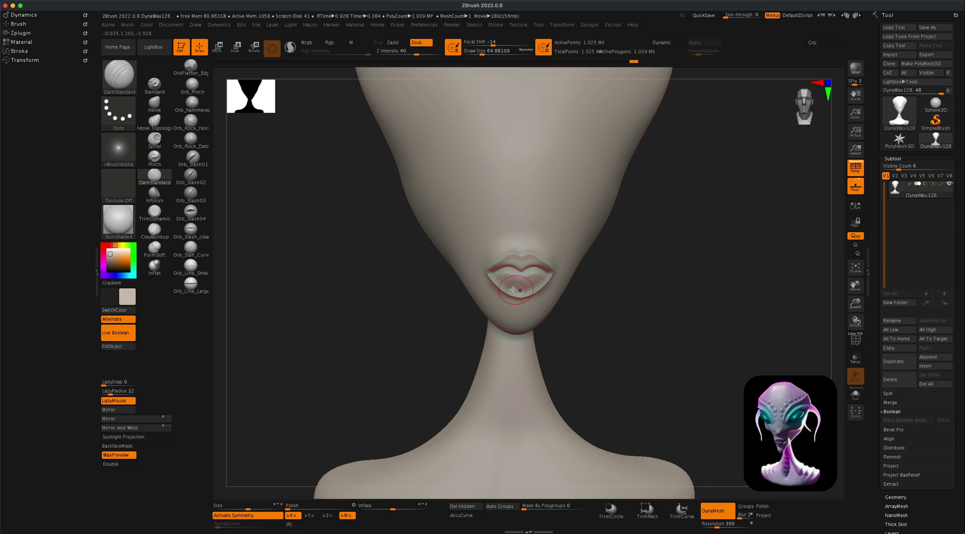
pyautogui.moveTo(549, 275); pyautogui.dragTo(489, 275)
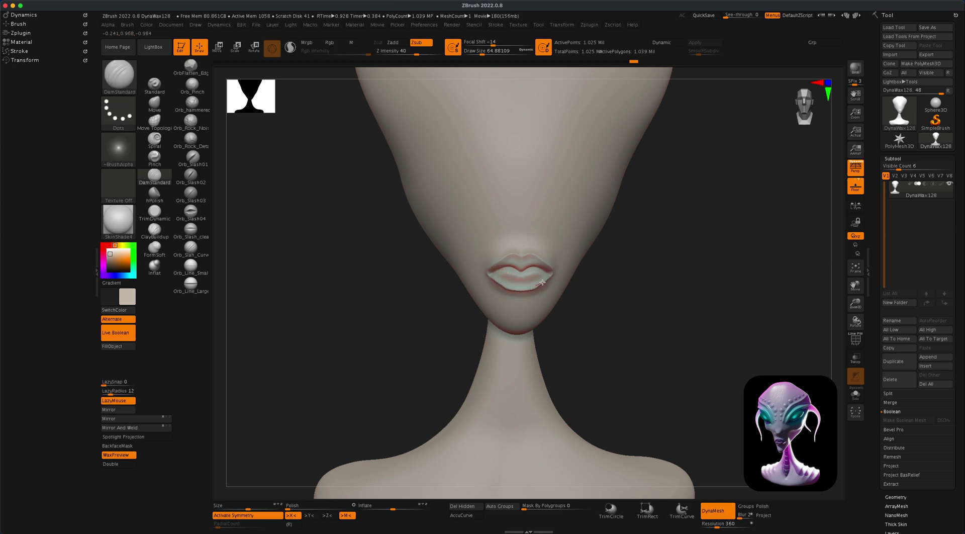
pyautogui.moveTo(656, 282); pyautogui.dragTo(592, 273)
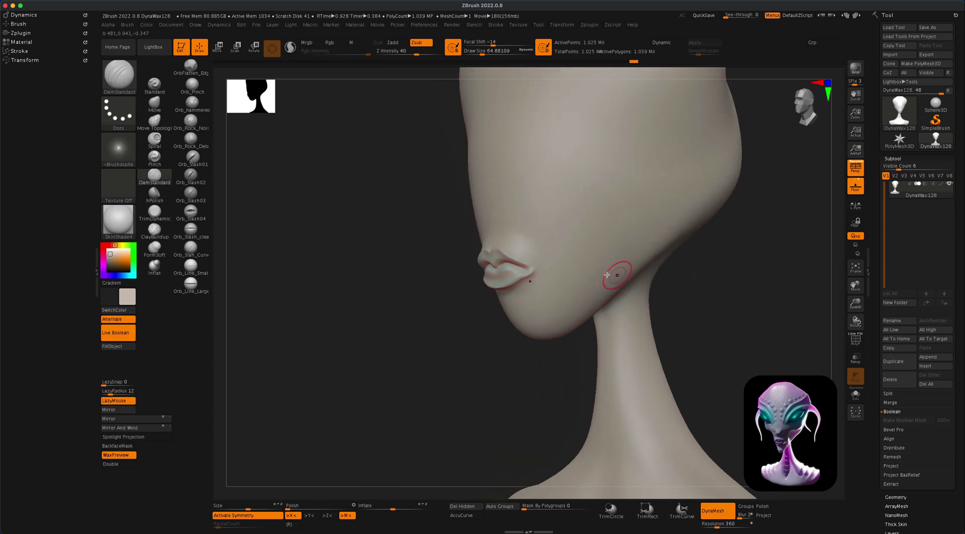
pyautogui.press('shift')
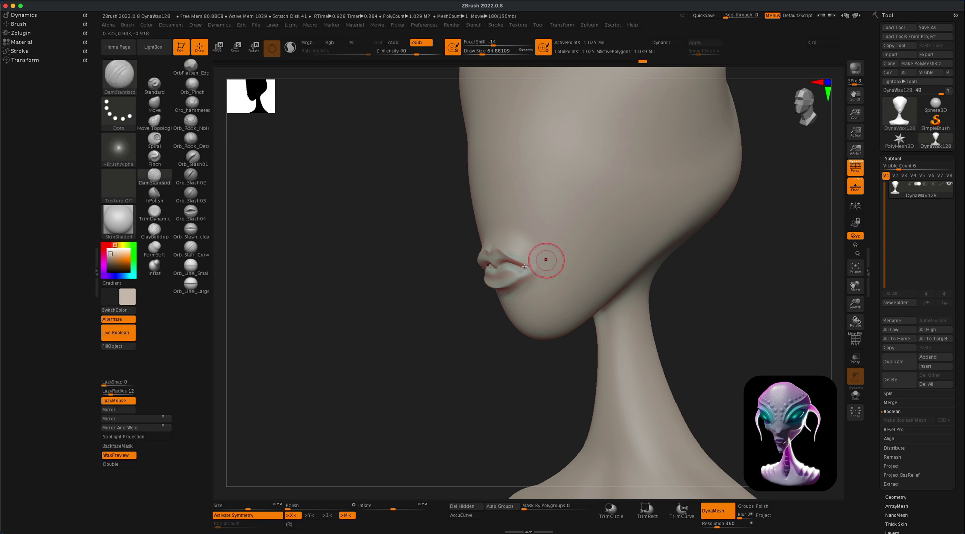
# Step: Remesh the bust with DynaMesh after carving the lip contours
pyautogui.moveTo(397, 348); pyautogui.dragTo(557, 326)
pyautogui.keyDown('ctrl'); pyautogui.moveTo(609, 287); pyautogui.dragTo(636, 330); pyautogui.keyUp('ctrl')
pyautogui.press('shift')
pyautogui.moveTo(583, 258); pyautogui.dragTo(622, 261)
# Step: Plump up the lower lip with the Inflat brush at a draw size of about 74
pyautogui.click(155, 267)
pyautogui.press('s')
pyautogui.click(323, 310)
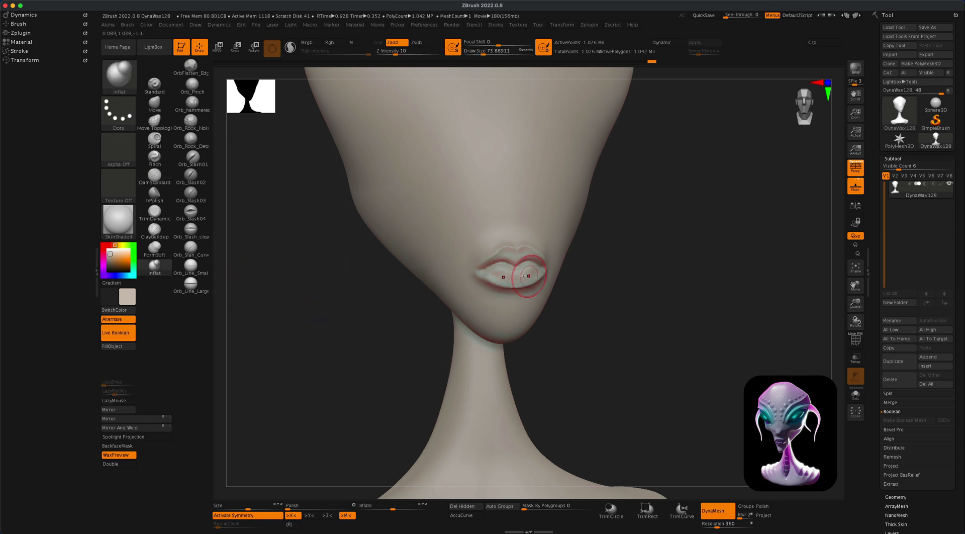
pyautogui.moveTo(516, 275); pyautogui.dragTo(528, 275)
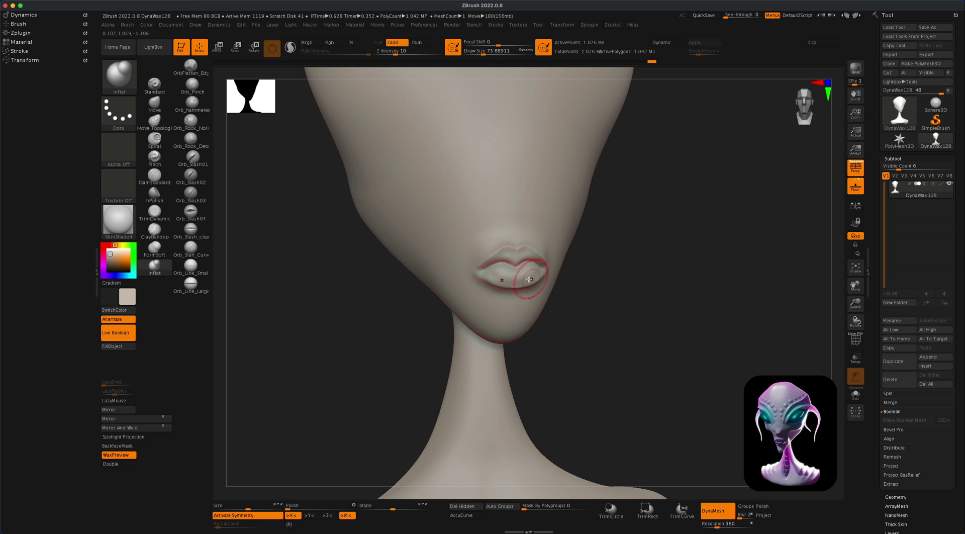
pyautogui.moveTo(616, 281)
pyautogui.keyDown('alt'); pyautogui.mouseDown()
pyautogui.moveTo(626, 292)
pyautogui.moveTo(547, 273)
pyautogui.mouseUp(); pyautogui.keyUp('alt')
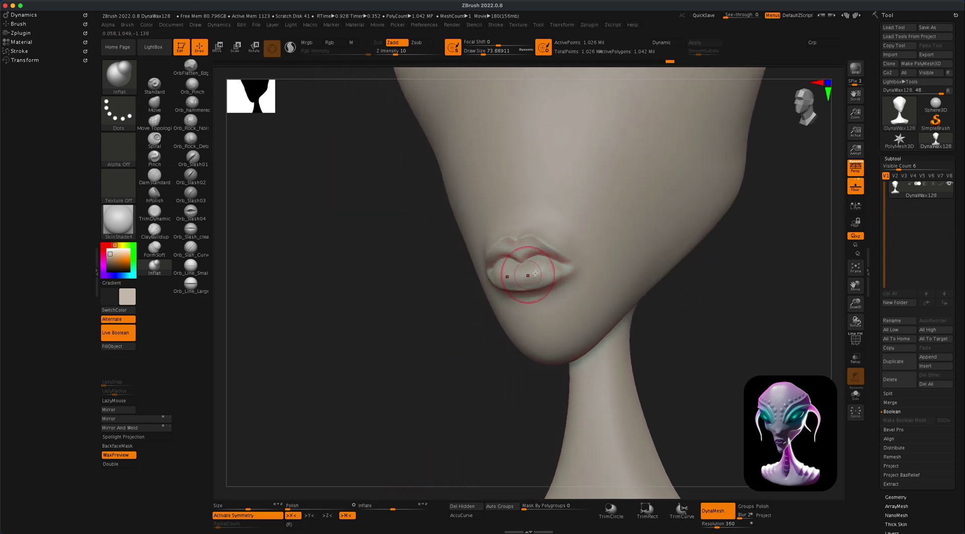
# Step: Add volume to the upper lip with the Inflat brush at a draw size of about 51
pyautogui.moveTo(694, 307); pyautogui.dragTo(739, 308)
pyautogui.press('s')
pyautogui.moveTo(628, 294); pyautogui.dragTo(624, 294)
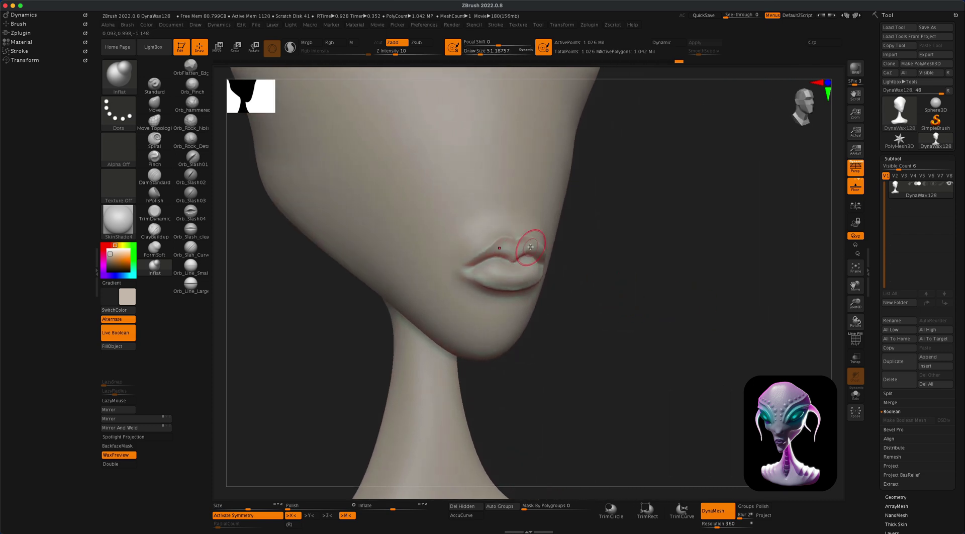
pyautogui.moveTo(635, 275); pyautogui.dragTo(564, 254)
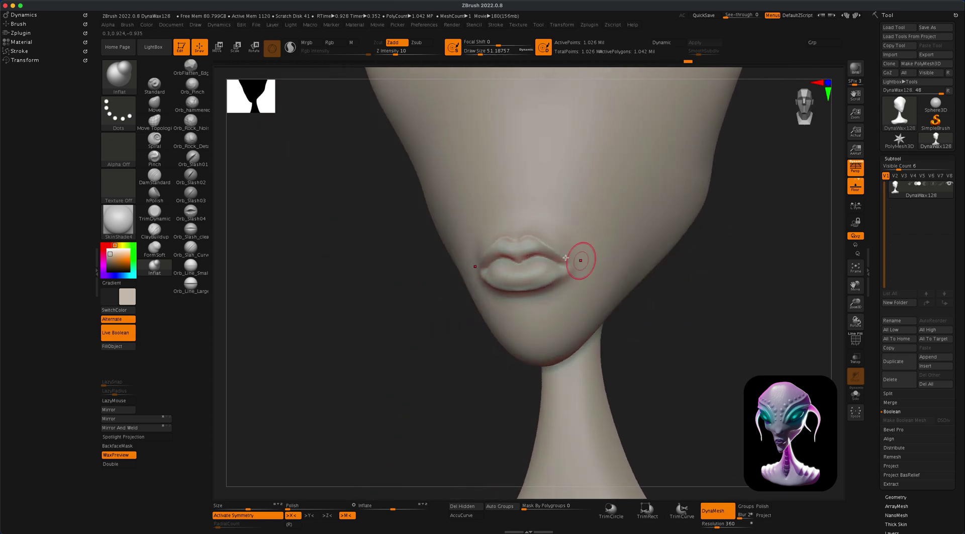
# Step: Remesh the bust and hollow out two nostrils above the mouth with the Inflat brush
pyautogui.keyDown('ctrl'); pyautogui.moveTo(696, 297); pyautogui.dragTo(754, 375); pyautogui.keyUp('ctrl')
pyautogui.keyDown('alt'); pyautogui.moveTo(677, 320); pyautogui.dragTo(689, 243); pyautogui.keyUp('alt')
pyautogui.keyDown('alt'); pyautogui.moveTo(682, 289); pyautogui.dragTo(676, 256); pyautogui.keyUp('alt')
pyautogui.moveTo(673, 259)
pyautogui.mouseDown()
pyautogui.moveTo(688, 270)
pyautogui.moveTo(680, 258)
pyautogui.moveTo(673, 282)
pyautogui.mouseUp()
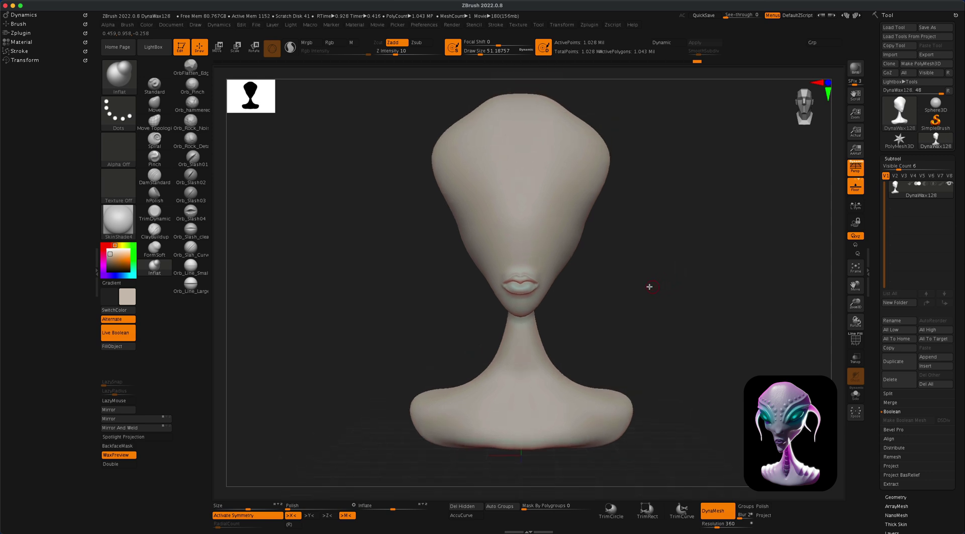
pyautogui.moveTo(661, 256); pyautogui.dragTo(654, 257)
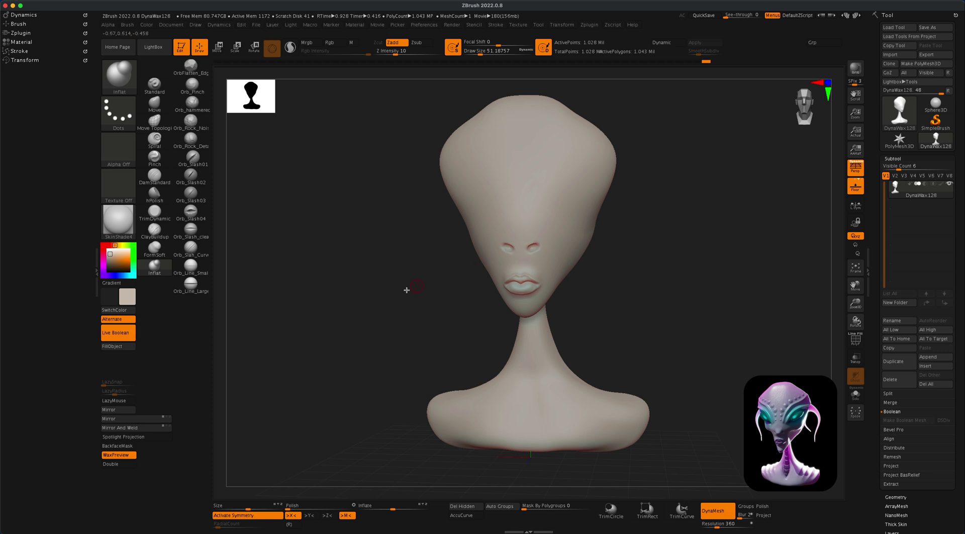
pyautogui.keyDown('alt'); pyautogui.moveTo(402, 292); pyautogui.dragTo(399, 314); pyautogui.keyUp('alt')
pyautogui.moveTo(529, 251); pyautogui.dragTo(536, 247)
pyautogui.keyDown('ctrl'); pyautogui.moveTo(390, 289); pyautogui.dragTo(449, 298); pyautogui.keyUp('ctrl')
pyautogui.keyDown('shift'); pyautogui.moveTo(533, 246); pyautogui.dragTo(533, 247); pyautogui.keyUp('shift')
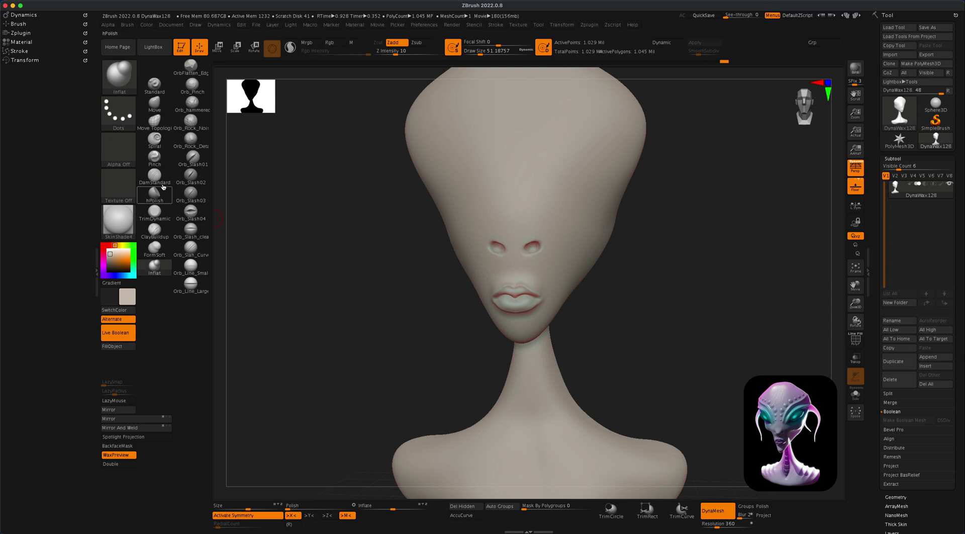
# Step: Narrow the nostrils into thin slits with the Pinch brush
pyautogui.click(155, 159)
pyautogui.press('s')
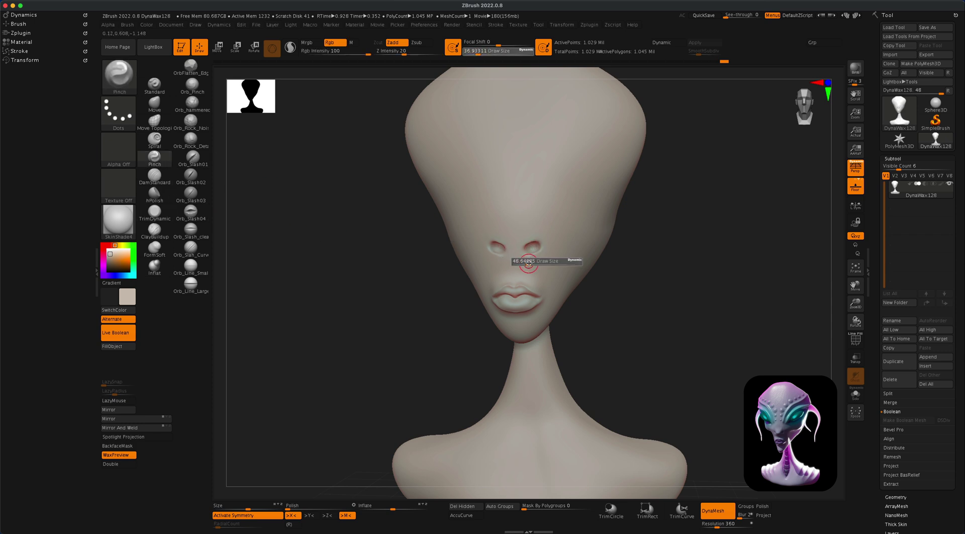
pyautogui.moveTo(535, 263)
pyautogui.mouseDown()
pyautogui.moveTo(533, 246)
pyautogui.moveTo(550, 241)
pyautogui.moveTo(503, 247)
pyautogui.mouseUp()
pyautogui.moveTo(645, 266); pyautogui.dragTo(674, 302)
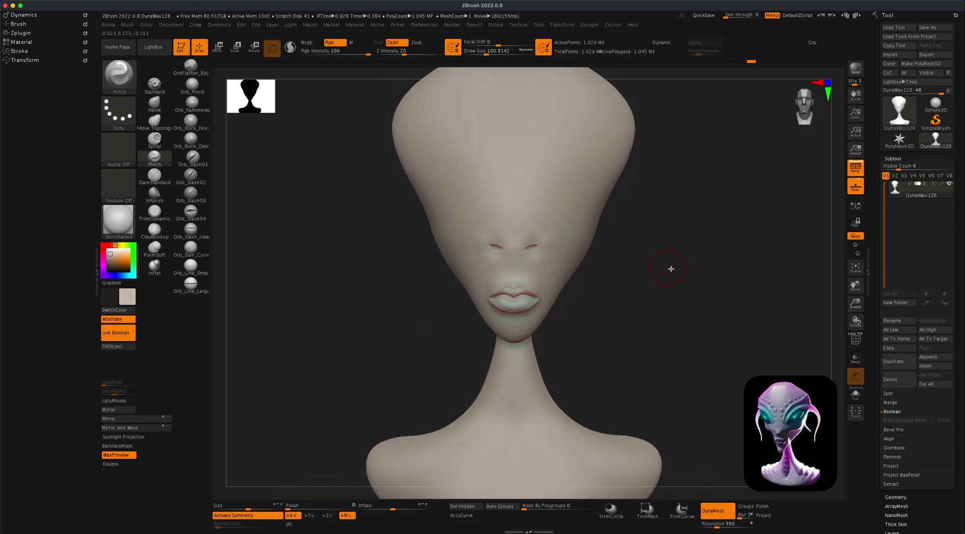
pyautogui.moveTo(673, 269)
pyautogui.mouseDown()
pyautogui.moveTo(661, 267)
pyautogui.moveTo(674, 267)
pyautogui.mouseUp()
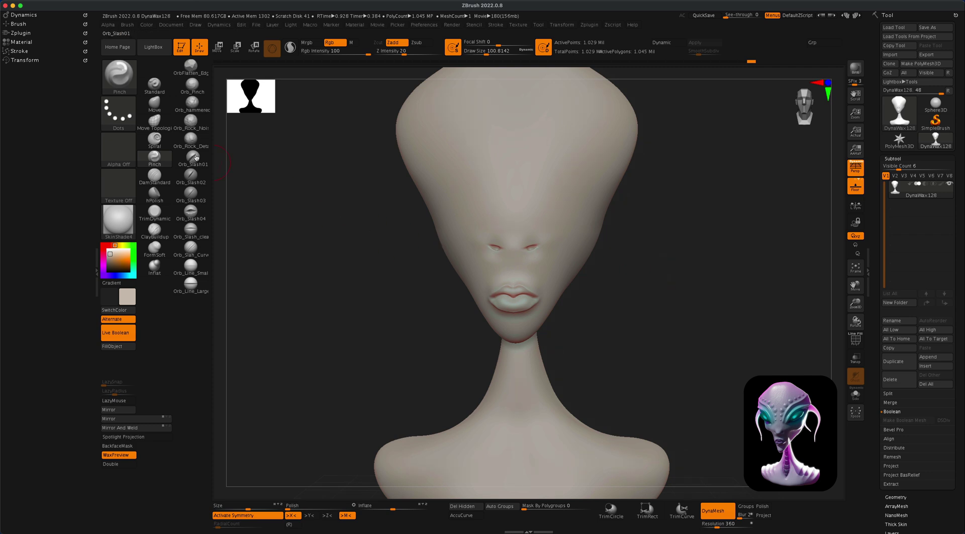
# Step: Form the nose and slant the nostrils with the Move brush, reducing the draw size to about 128
pyautogui.click(161, 109)
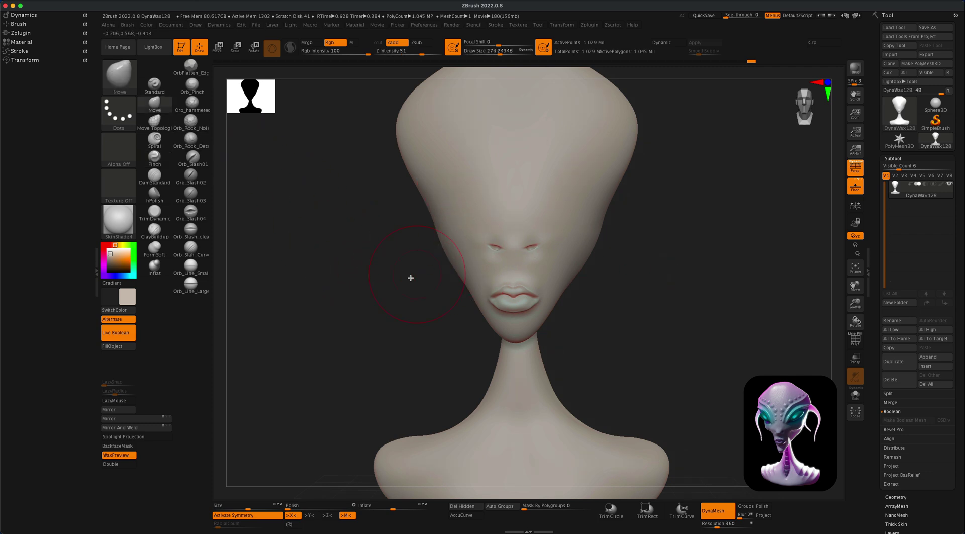
pyautogui.press('s')
pyautogui.moveTo(407, 278); pyautogui.dragTo(402, 279)
pyautogui.moveTo(504, 254)
pyautogui.mouseDown()
pyautogui.moveTo(505, 245)
pyautogui.moveTo(506, 264)
pyautogui.mouseUp()
pyautogui.moveTo(585, 258)
pyautogui.mouseDown()
pyautogui.moveTo(609, 273)
pyautogui.moveTo(506, 255)
pyautogui.mouseUp()
pyautogui.moveTo(442, 269); pyautogui.dragTo(506, 268)
pyautogui.keyDown('alt'); pyautogui.moveTo(577, 265); pyautogui.dragTo(577, 287); pyautogui.keyUp('alt')
pyautogui.press('s')
pyautogui.moveTo(534, 238); pyautogui.dragTo(529, 240)
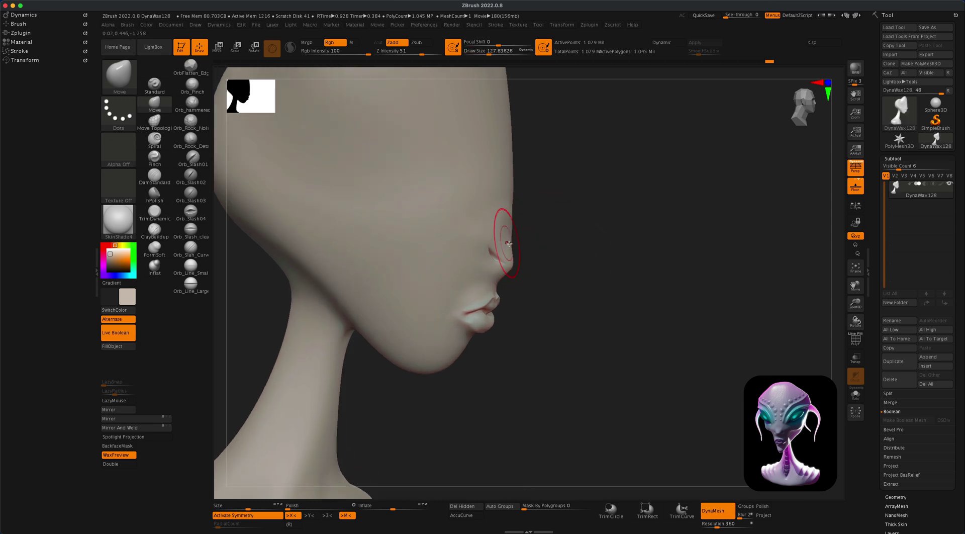
pyautogui.moveTo(559, 244); pyautogui.dragTo(525, 241)
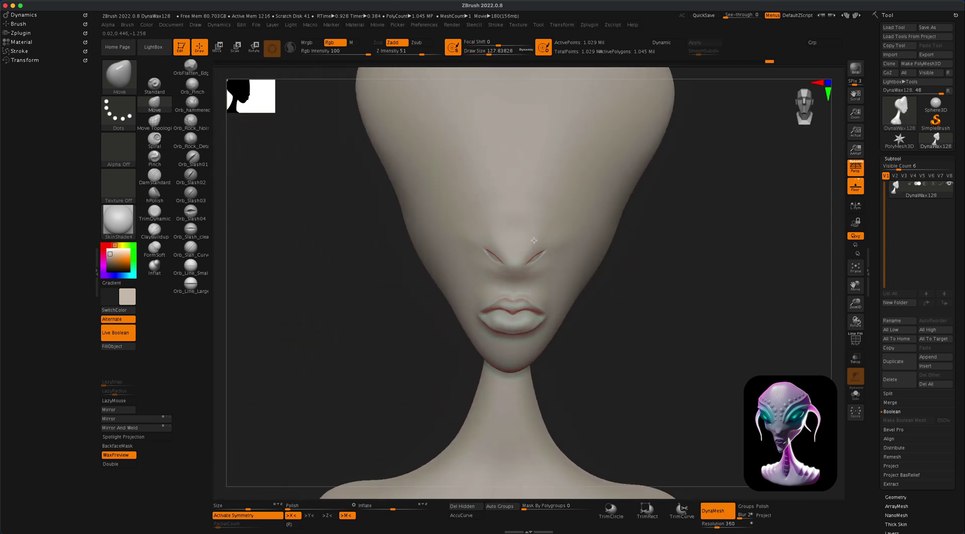
# Step: Sharpen the slanted nostril creases with the Pinch brush at a draw size of about 87
pyautogui.click(162, 163)
pyautogui.press('s')
pyautogui.moveTo(416, 306); pyautogui.dragTo(412, 305)
pyautogui.moveTo(491, 265); pyautogui.dragTo(484, 250)
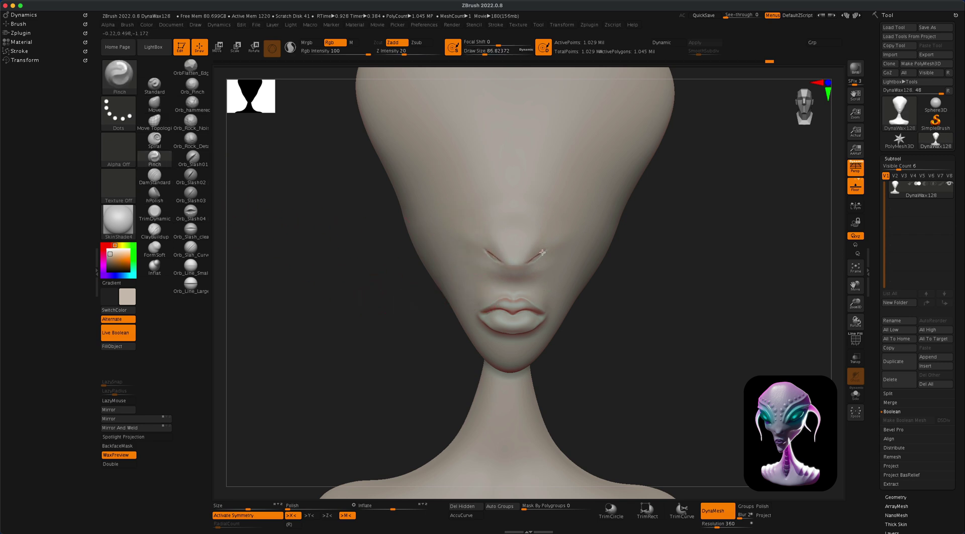
pyautogui.moveTo(662, 301)
pyautogui.keyDown('alt'); pyautogui.mouseDown()
pyautogui.moveTo(664, 258)
pyautogui.moveTo(660, 297)
pyautogui.mouseUp(); pyautogui.keyUp('alt')
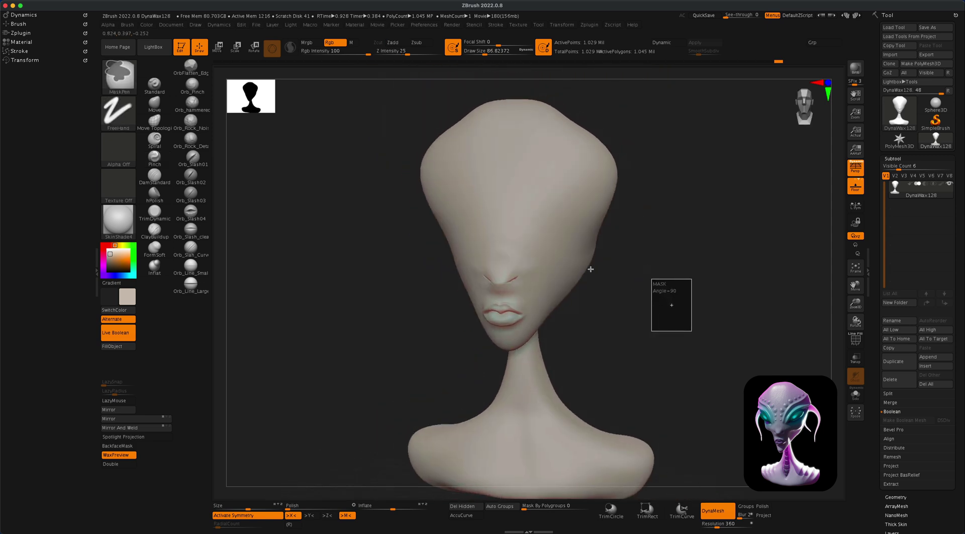
pyautogui.press('shift')
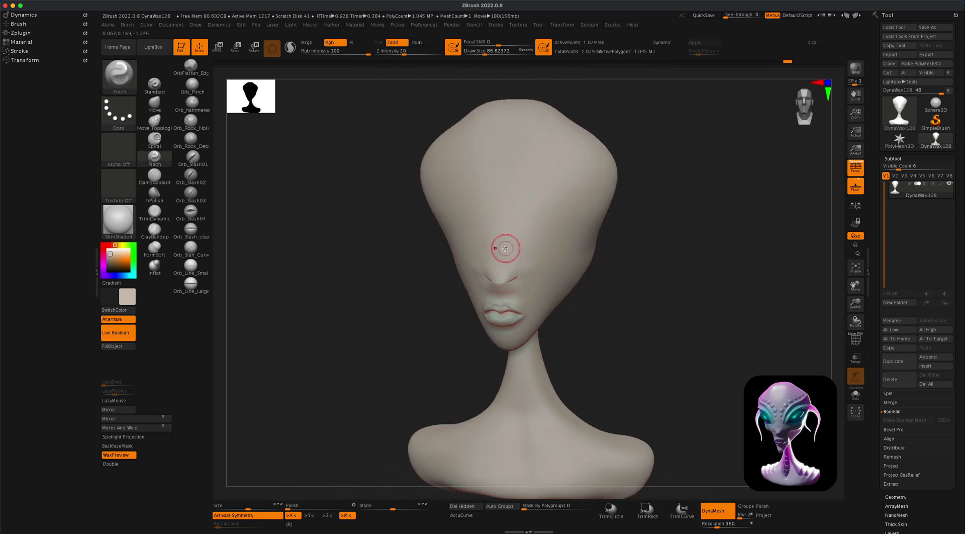
pyautogui.moveTo(412, 300)
pyautogui.mouseDown()
pyautogui.moveTo(402, 297)
pyautogui.moveTo(408, 316)
pyautogui.moveTo(423, 321)
pyautogui.moveTo(390, 319)
pyautogui.mouseUp()
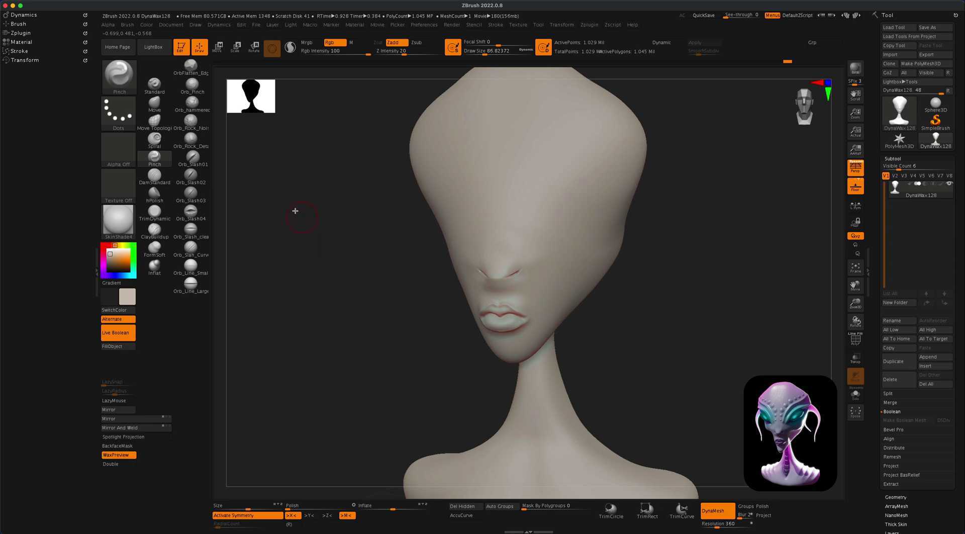
# Step: Shape slanted eye sockets on the upper face with the Inflat brush, enlarging the draw size to about 197
pyautogui.click(156, 175)
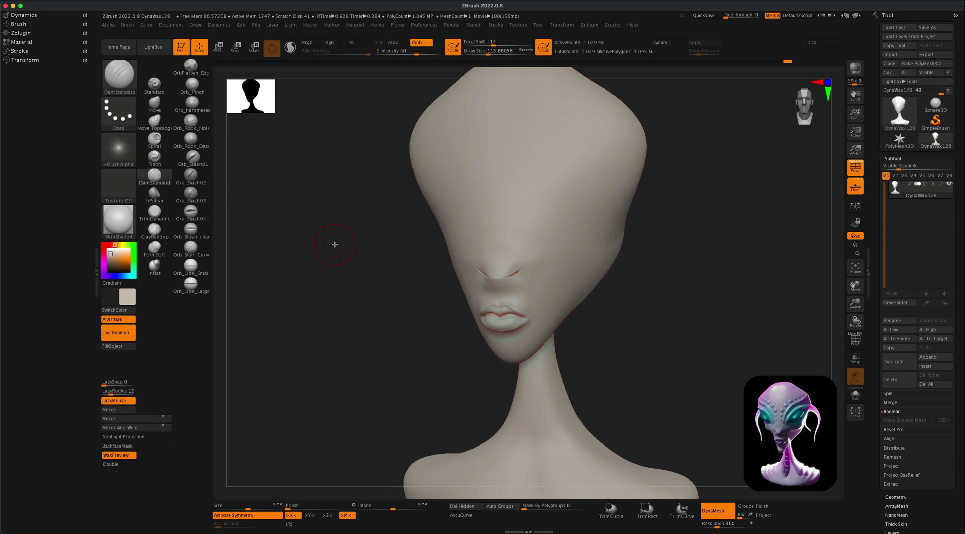
pyautogui.click(168, 261)
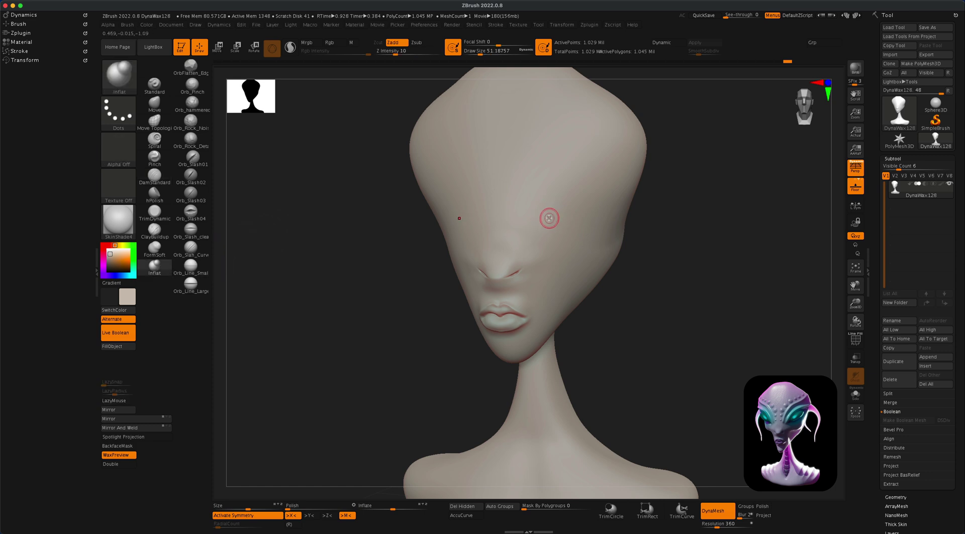
pyautogui.moveTo(538, 222)
pyautogui.mouseDown()
pyautogui.moveTo(567, 195)
pyautogui.moveTo(592, 188)
pyautogui.moveTo(547, 223)
pyautogui.moveTo(600, 184)
pyautogui.mouseUp()
pyautogui.press(']')
pyautogui.press(']')
pyautogui.press(']')
pyautogui.press(']')
pyautogui.moveTo(551, 221)
pyautogui.mouseDown()
pyautogui.moveTo(593, 180)
pyautogui.moveTo(555, 206)
pyautogui.moveTo(595, 186)
pyautogui.mouseUp()
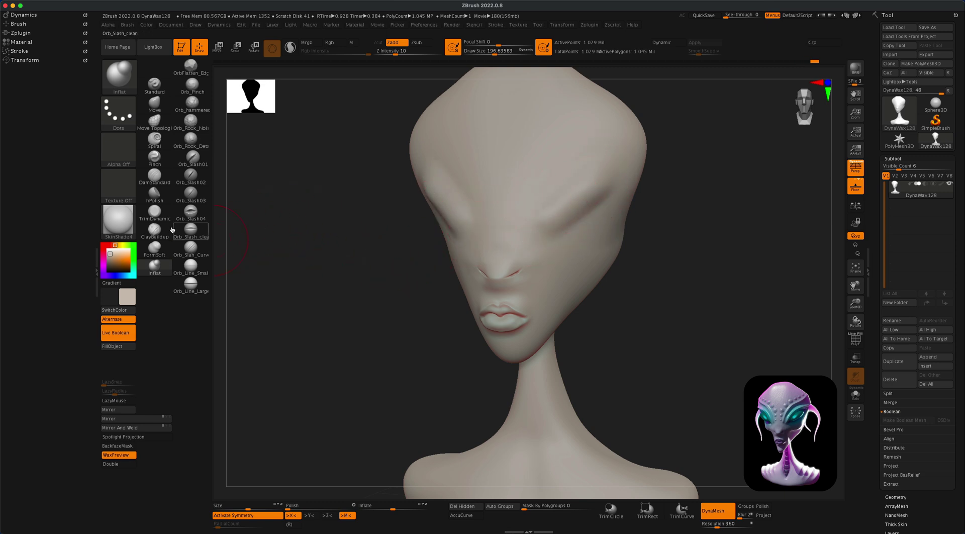
# Step: Try to carve the upper eye outline with the DamStandard brush
pyautogui.click(154, 176)
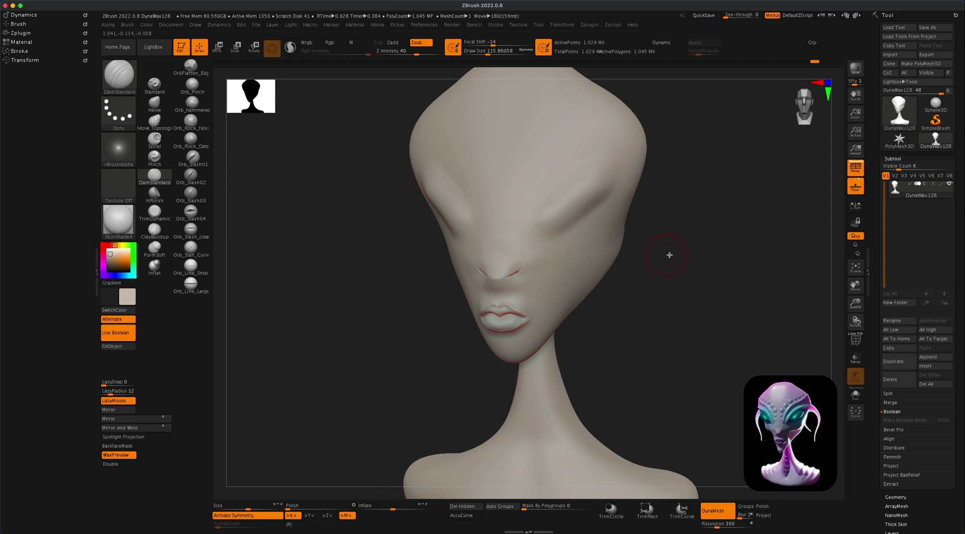
pyautogui.moveTo(679, 257); pyautogui.dragTo(674, 256)
pyautogui.moveTo(538, 231)
pyautogui.mouseDown()
pyautogui.moveTo(554, 209)
pyautogui.moveTo(624, 176)
pyautogui.mouseUp()
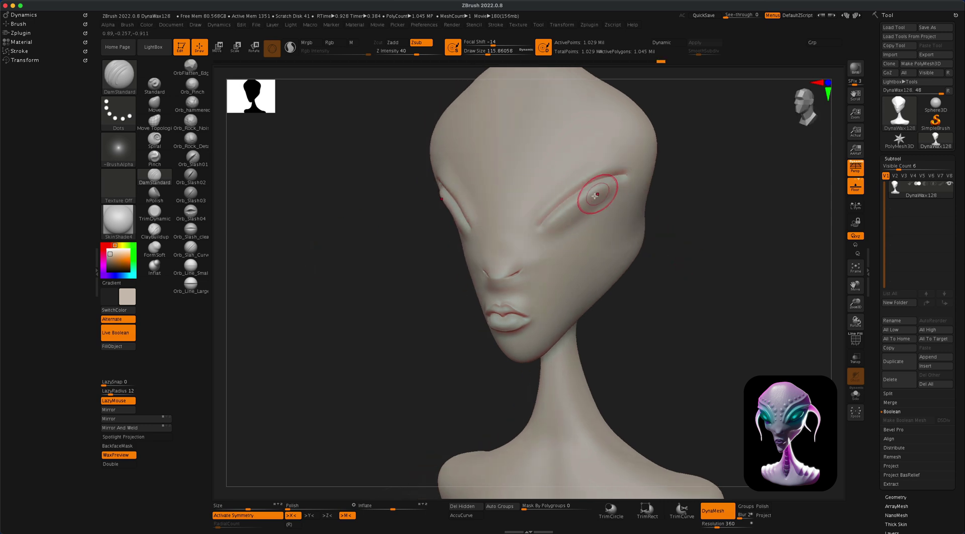
pyautogui.hotkey('ctrl', 'z')
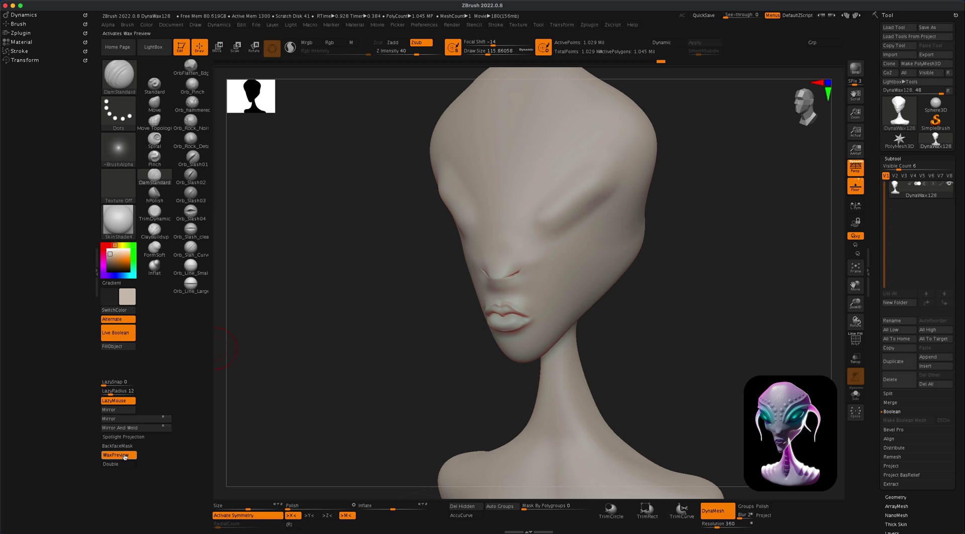
# Step: Set LazyRadius to 27 and carve the upper and lower outlines of the slanted eyes with the DamStandard brush
pyautogui.click(110, 392)
pyautogui.moveTo(112, 393); pyautogui.dragTo(113, 393)
pyautogui.moveTo(635, 268)
pyautogui.mouseDown()
pyautogui.moveTo(586, 215)
pyautogui.moveTo(552, 219)
pyautogui.moveTo(609, 173)
pyautogui.mouseUp()
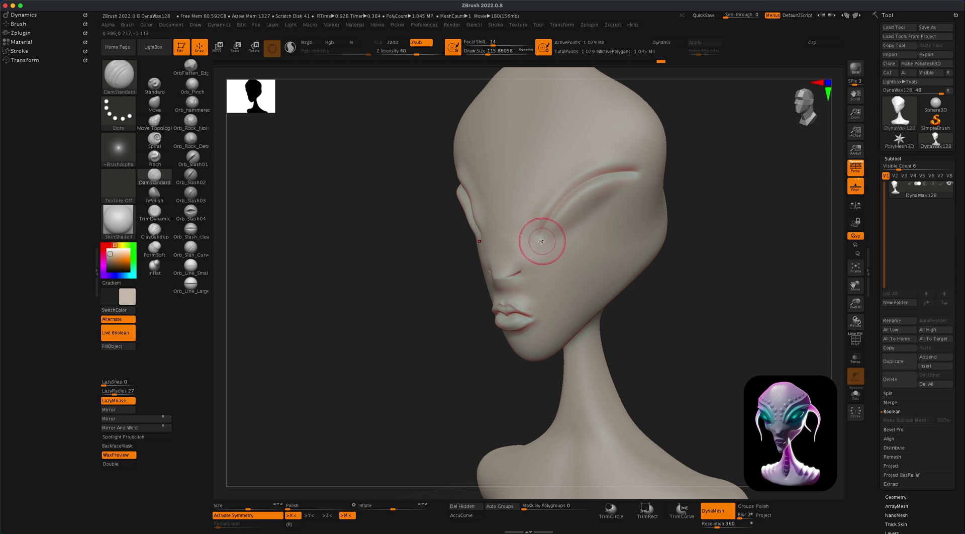
pyautogui.moveTo(553, 229)
pyautogui.mouseDown()
pyautogui.moveTo(610, 203)
pyautogui.moveTo(638, 163)
pyautogui.mouseUp()
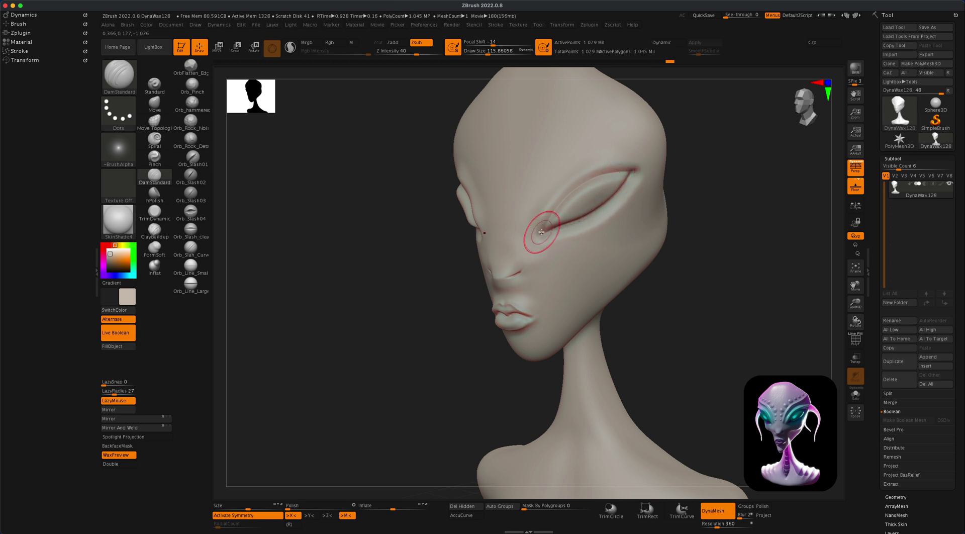
pyautogui.moveTo(717, 177)
pyautogui.mouseDown()
pyautogui.moveTo(743, 170)
pyautogui.moveTo(653, 173)
pyautogui.mouseUp()
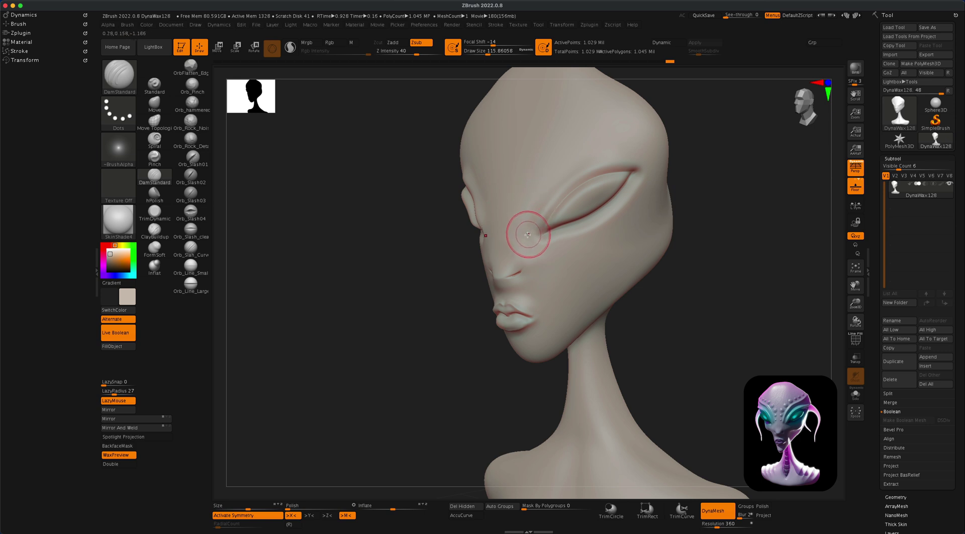
# Step: Carve long curved brow lines above the eyes, from beside the nose to the sides of the head, with the DamStandard brush
pyautogui.moveTo(548, 203)
pyautogui.mouseDown()
pyautogui.moveTo(589, 170)
pyautogui.moveTo(628, 156)
pyautogui.mouseUp()
pyautogui.keyDown('shift'); pyautogui.moveTo(708, 141); pyautogui.dragTo(664, 128); pyautogui.keyUp('shift')
pyautogui.moveTo(777, 161)
pyautogui.mouseDown()
pyautogui.moveTo(737, 176)
pyautogui.moveTo(730, 191)
pyautogui.moveTo(721, 176)
pyautogui.moveTo(719, 215)
pyautogui.moveTo(722, 203)
pyautogui.moveTo(699, 188)
pyautogui.mouseUp()
pyautogui.moveTo(517, 262)
pyautogui.mouseDown()
pyautogui.moveTo(543, 221)
pyautogui.moveTo(671, 127)
pyautogui.moveTo(658, 132)
pyautogui.mouseUp()
# Step: Smooth the brow ridges and their outer ends, raising the draw size to about 154
pyautogui.press('shift')
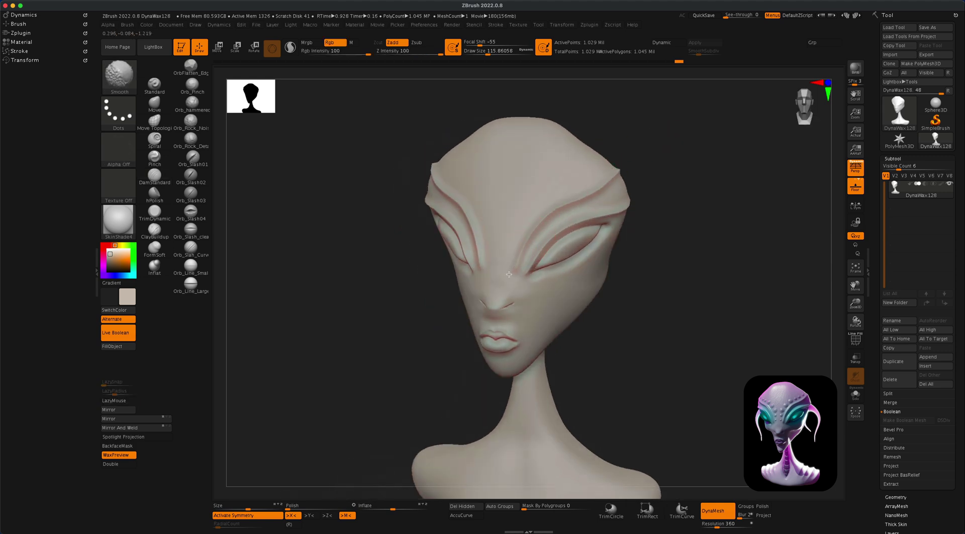
pyautogui.press('s')
pyautogui.moveTo(692, 175); pyautogui.dragTo(680, 174)
pyautogui.press('shift')
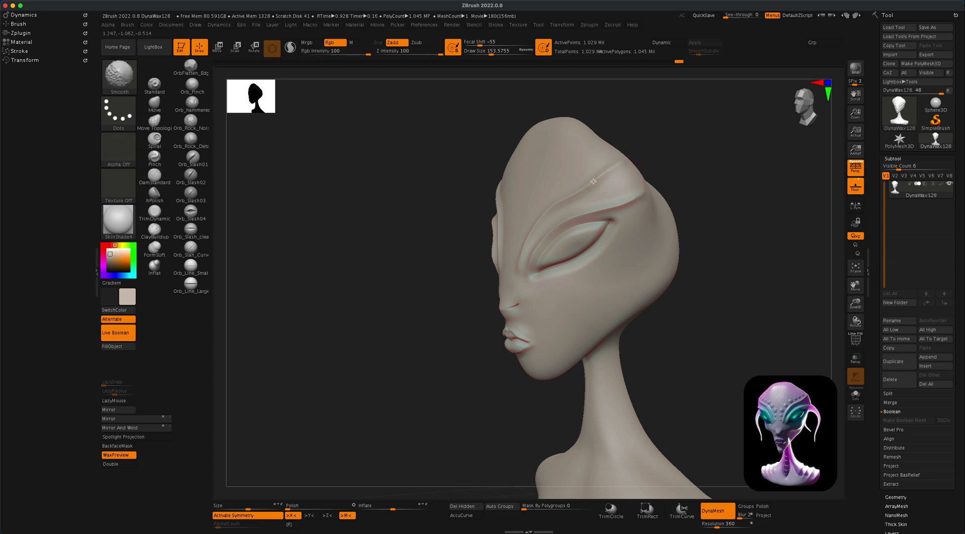
pyautogui.moveTo(623, 158)
pyautogui.mouseDown()
pyautogui.moveTo(710, 146)
pyautogui.moveTo(691, 209)
pyautogui.moveTo(691, 199)
pyautogui.mouseUp()
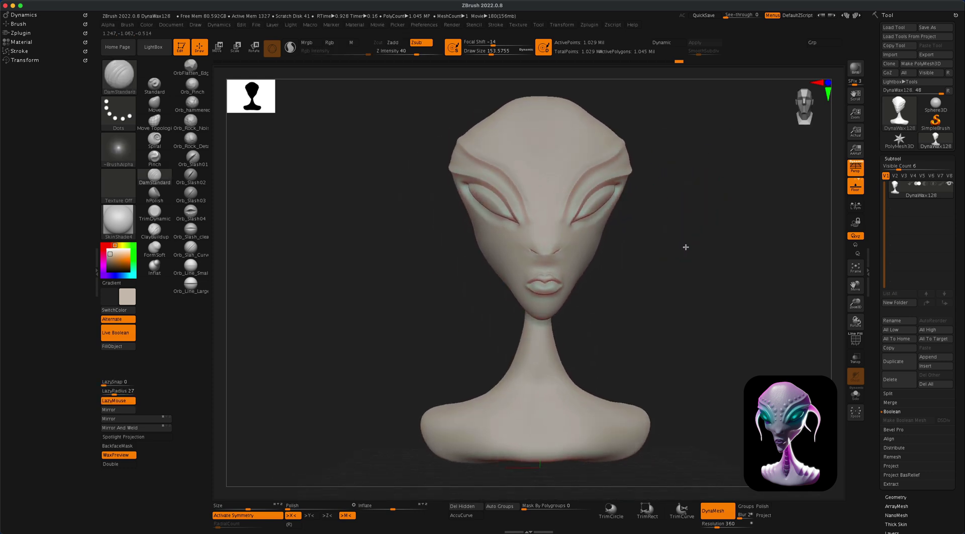
# Step: Push in the cheeks beside the mouth and shape the cheekbones with the Move brush at draw sizes of about 280 and 217
pyautogui.moveTo(670, 265)
pyautogui.keyDown('alt'); pyautogui.mouseDown()
pyautogui.moveTo(666, 230)
pyautogui.moveTo(661, 256)
pyautogui.moveTo(674, 261)
pyautogui.mouseUp(); pyautogui.keyUp('alt')
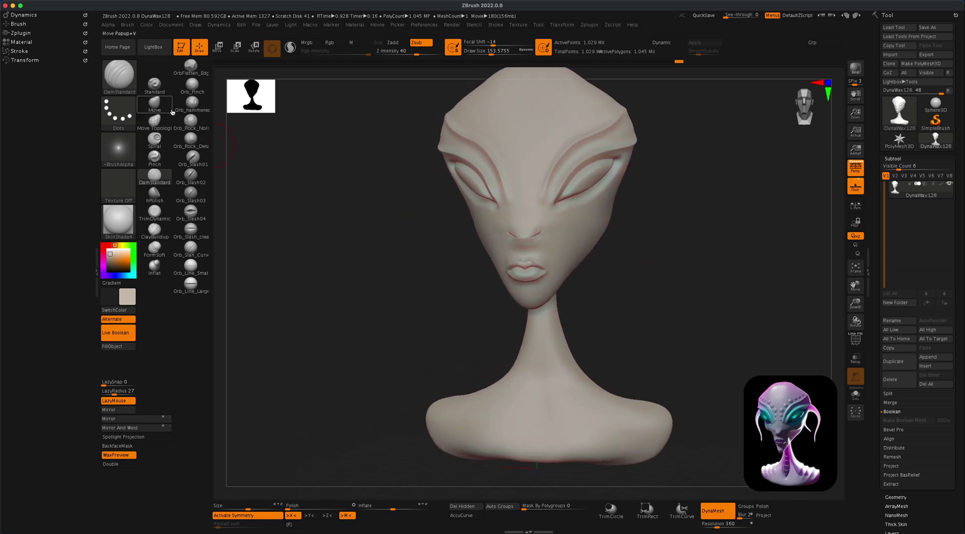
pyautogui.click(154, 104)
pyautogui.press('s')
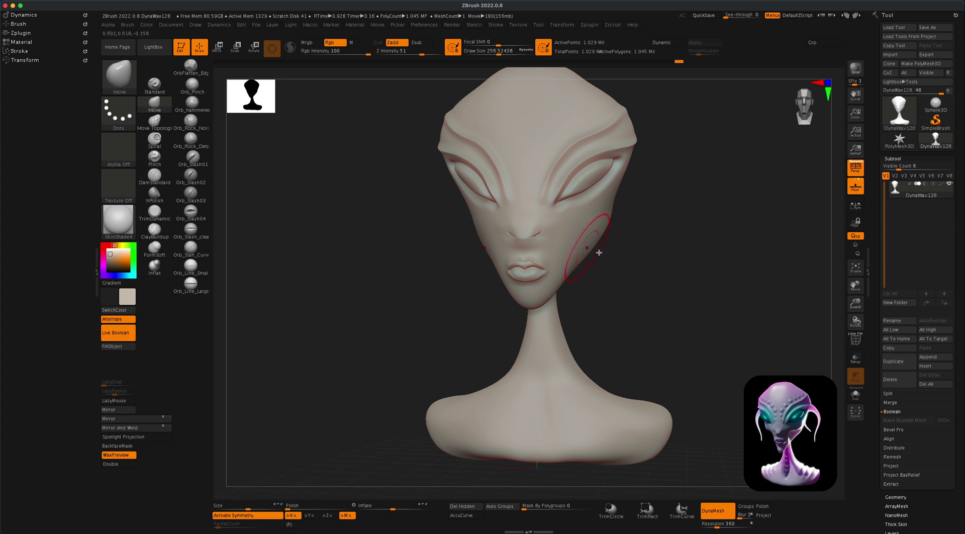
pyautogui.keyDown('alt'); pyautogui.moveTo(628, 270); pyautogui.dragTo(649, 272); pyautogui.keyUp('alt')
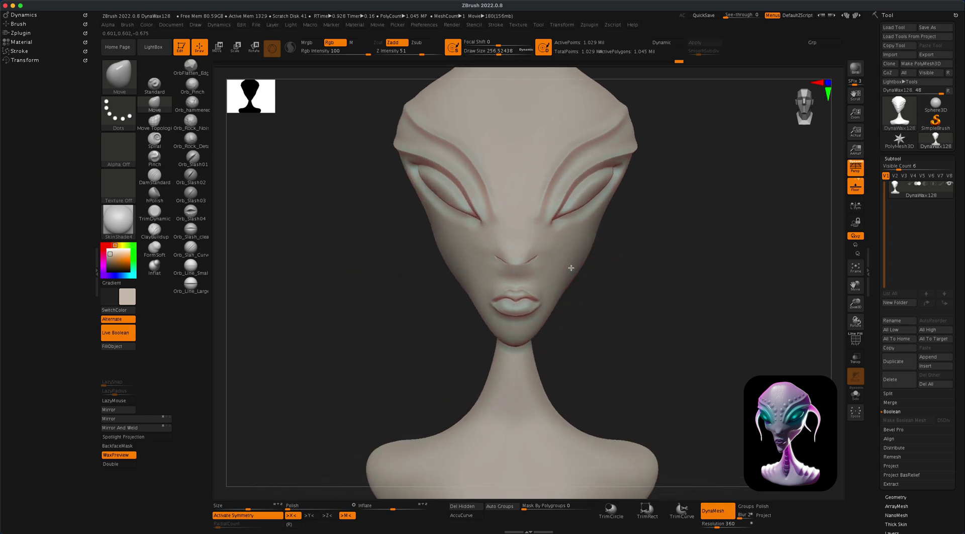
pyautogui.moveTo(570, 268)
pyautogui.mouseDown()
pyautogui.moveTo(603, 289)
pyautogui.moveTo(559, 270)
pyautogui.mouseUp()
pyautogui.press('s')
pyautogui.moveTo(558, 277)
pyautogui.mouseDown(button='right')
pyautogui.moveTo(592, 287)
pyautogui.moveTo(568, 269)
pyautogui.mouseUp(button='right')
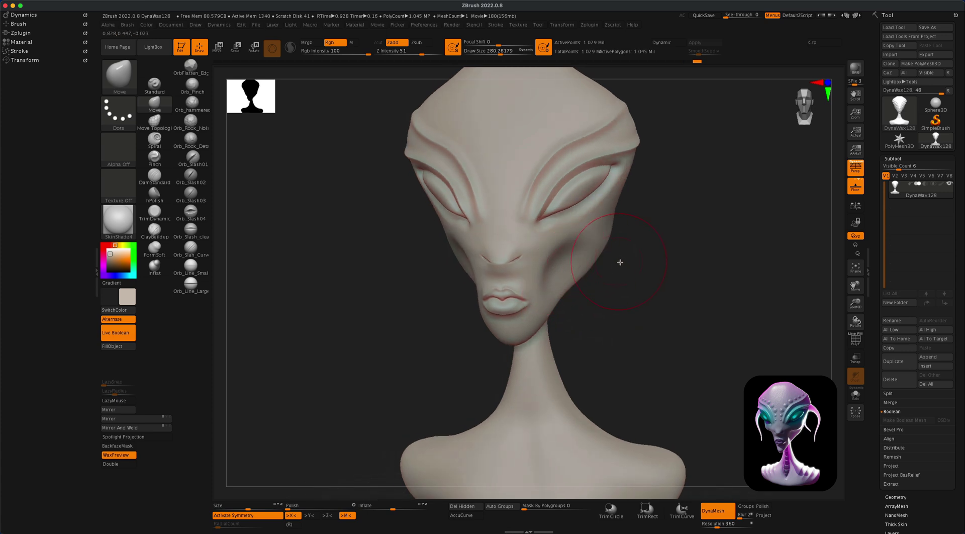
pyautogui.press('s')
pyautogui.moveTo(622, 265); pyautogui.dragTo(610, 265)
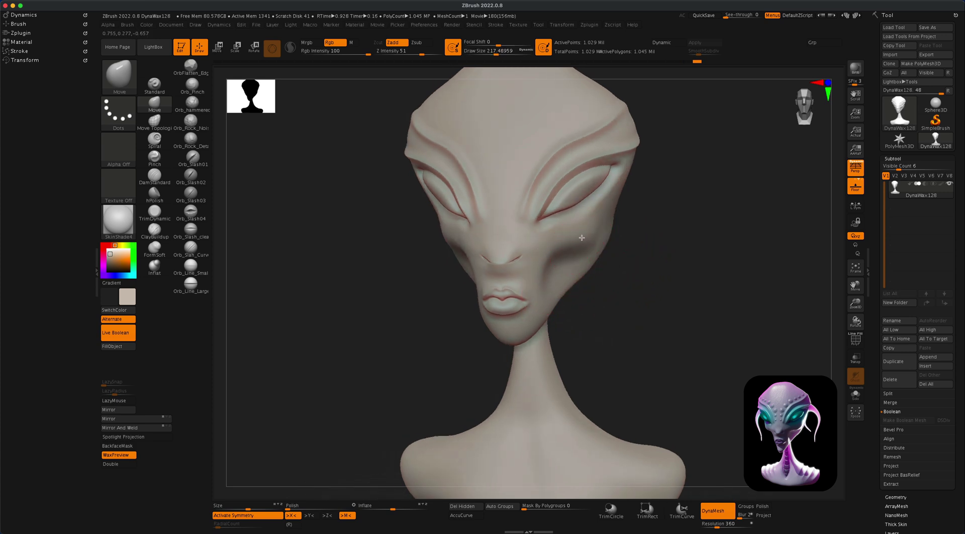
# Step: Refine the jawline and cheekbones with the Move brush, using a draw size of about 239
pyautogui.moveTo(581, 237); pyautogui.dragTo(662, 250, button='right')
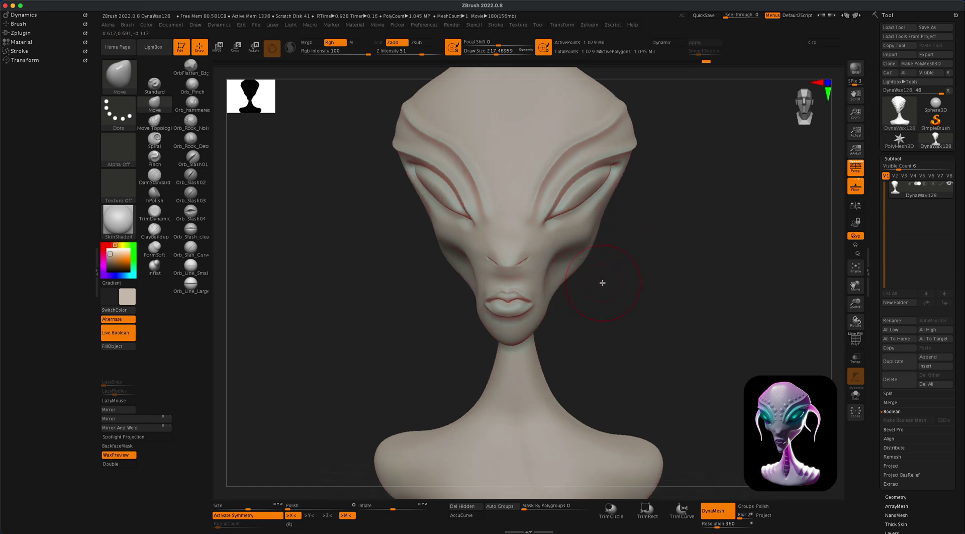
pyautogui.press('s')
pyautogui.moveTo(605, 284); pyautogui.dragTo(609, 284)
pyautogui.moveTo(585, 318); pyautogui.dragTo(570, 318)
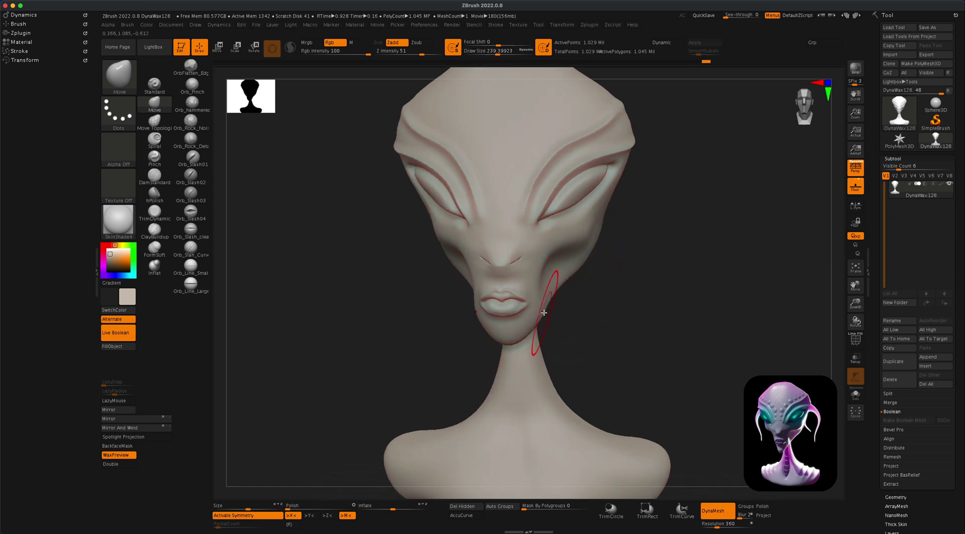
pyautogui.press('s')
pyautogui.moveTo(600, 269); pyautogui.dragTo(577, 236)
pyautogui.moveTo(638, 235); pyautogui.dragTo(651, 237)
pyautogui.moveTo(652, 237); pyautogui.dragTo(647, 235, button='right')
pyautogui.moveTo(592, 226)
pyautogui.mouseDown()
pyautogui.moveTo(572, 250)
pyautogui.moveTo(623, 249)
pyautogui.mouseUp()
pyautogui.moveTo(623, 250); pyautogui.dragTo(586, 194, button='right')
# Step: Adjust the eye contours with the Move brush at draw sizes of about 197 and 145
pyautogui.press('s')
pyautogui.moveTo(689, 214); pyautogui.dragTo(684, 214)
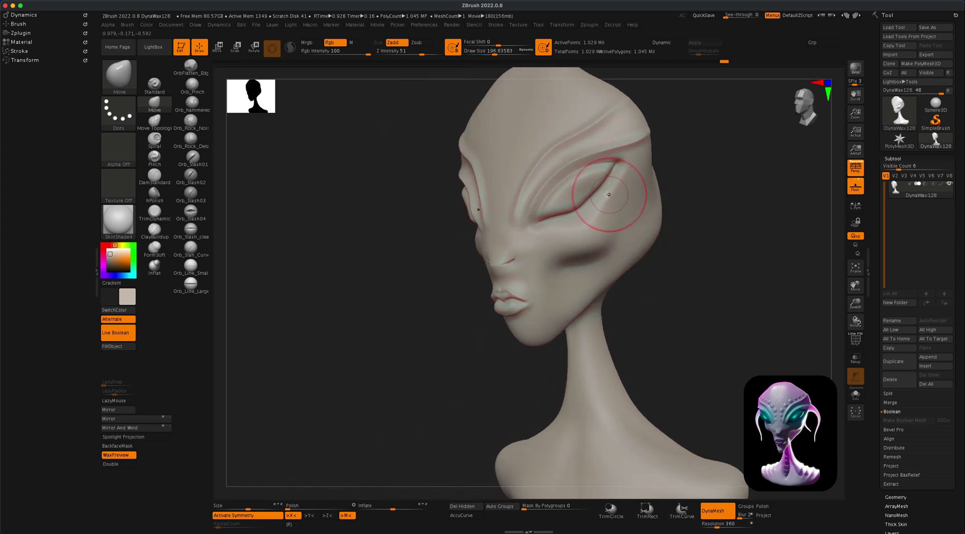
pyautogui.press('s')
pyautogui.moveTo(582, 192)
pyautogui.mouseDown()
pyautogui.moveTo(576, 200)
pyautogui.moveTo(581, 193)
pyautogui.mouseUp()
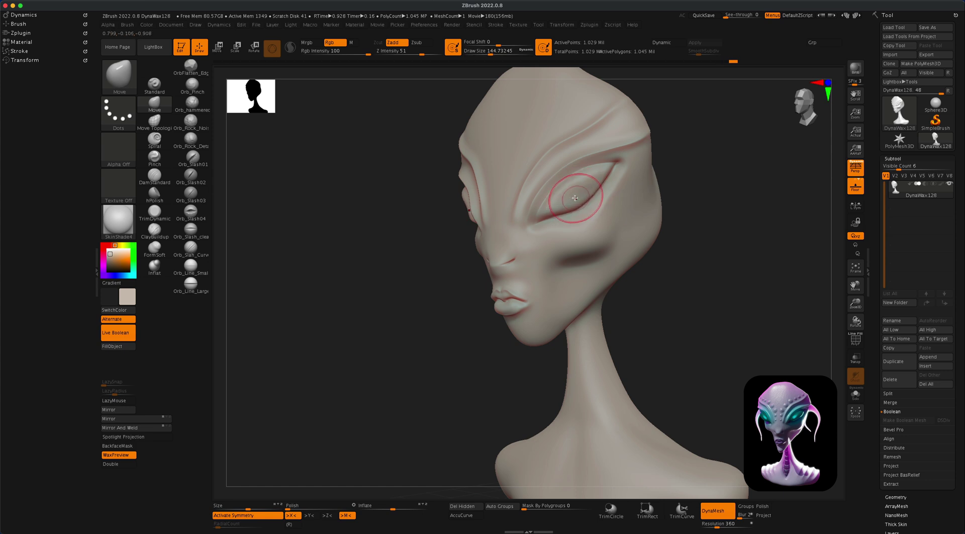
pyautogui.moveTo(583, 192); pyautogui.dragTo(692, 232, button='right')
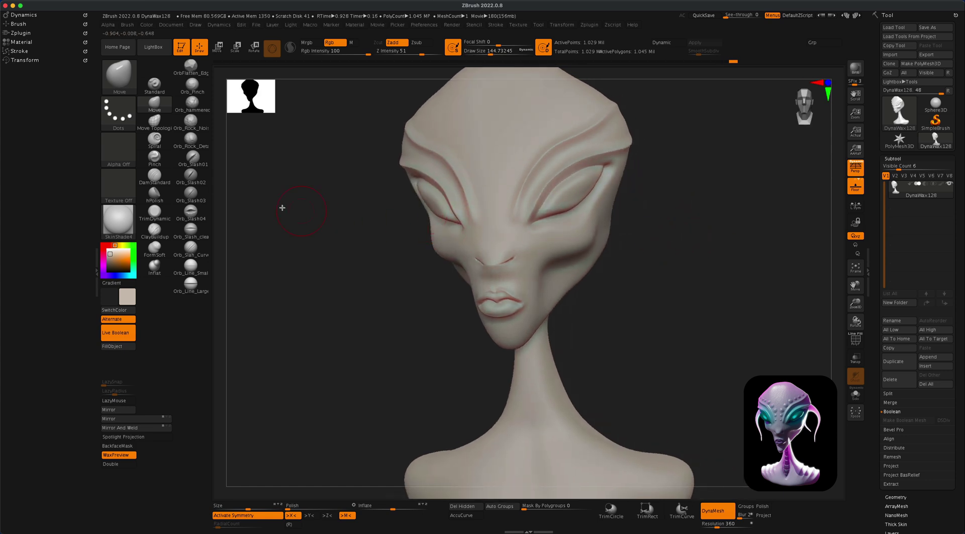
# Step: Sharpen the cheekbones with the Pinch brush at a draw size of about 187, remesh with DynaMesh and smooth the outer cheeks
pyautogui.click(155, 158)
pyautogui.press('s')
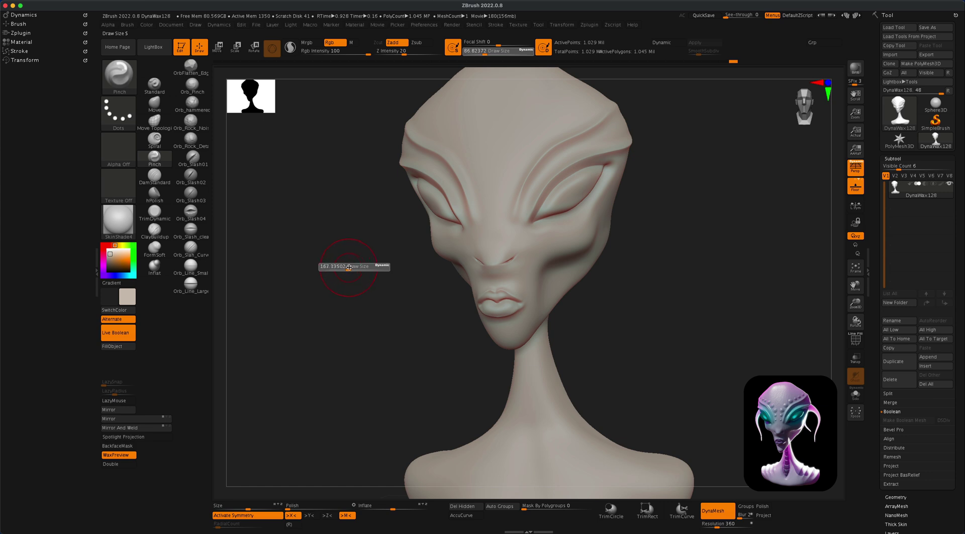
pyautogui.moveTo(350, 267); pyautogui.dragTo(350, 267)
pyautogui.moveTo(699, 259); pyautogui.dragTo(659, 261, button='right')
pyautogui.moveTo(571, 239)
pyautogui.mouseDown()
pyautogui.moveTo(567, 253)
pyautogui.moveTo(611, 227)
pyautogui.moveTo(600, 241)
pyautogui.moveTo(620, 213)
pyautogui.moveTo(598, 245)
pyautogui.moveTo(612, 215)
pyautogui.mouseUp()
pyautogui.keyDown('ctrl'); pyautogui.moveTo(716, 233); pyautogui.dragTo(728, 275); pyautogui.keyUp('ctrl')
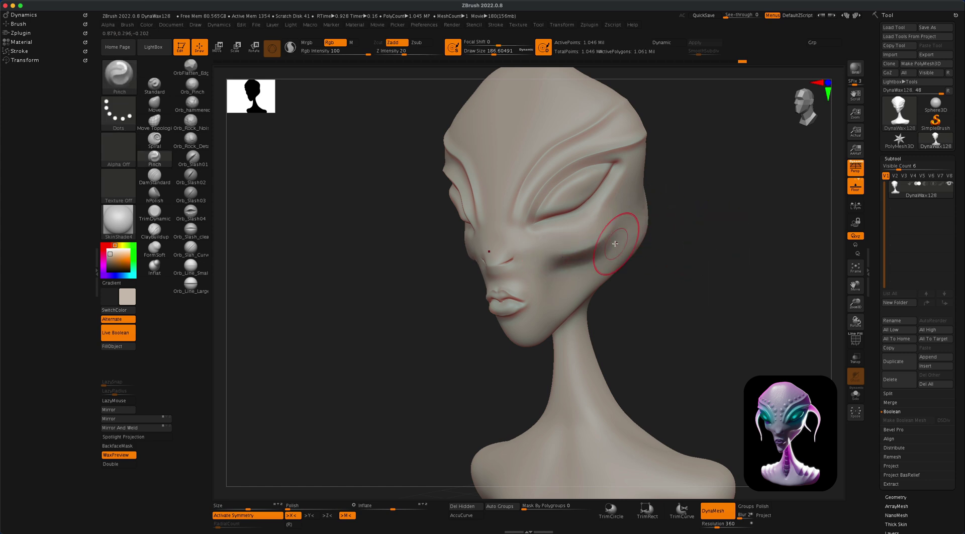
pyautogui.keyDown('shift'); pyautogui.moveTo(617, 243); pyautogui.dragTo(614, 237); pyautogui.keyUp('shift')
pyautogui.moveTo(675, 265); pyautogui.dragTo(700, 268)
pyautogui.moveTo(699, 267); pyautogui.dragTo(652, 273, button='right')
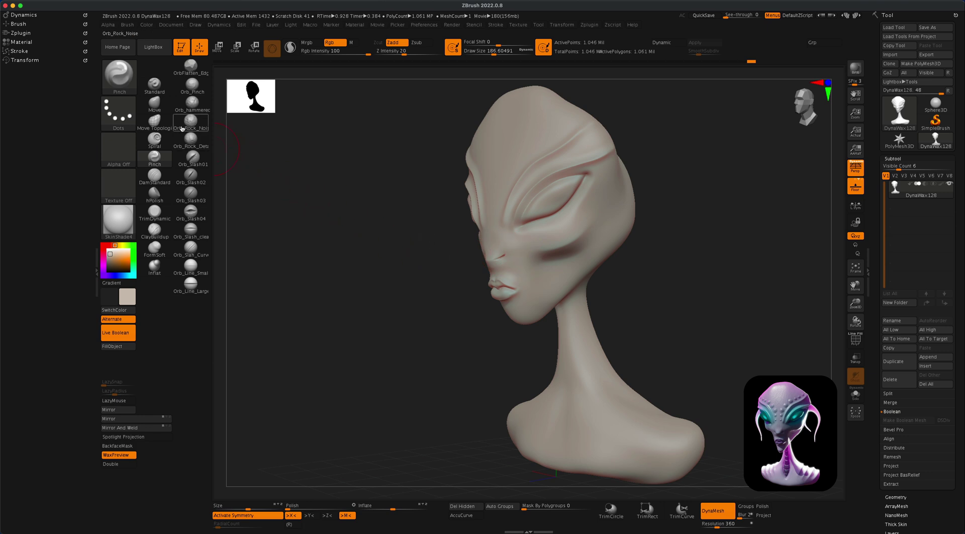
# Step: Reshape the chin and underside of the jaw in profile with the Move brush, at draw sizes of about 207, 158 and 268
pyautogui.click(154, 105)
pyautogui.press('s')
pyautogui.moveTo(392, 278); pyautogui.dragTo(396, 283)
pyautogui.moveTo(451, 337)
pyautogui.mouseDown(button='right')
pyautogui.moveTo(492, 328)
pyautogui.moveTo(463, 341)
pyautogui.moveTo(488, 337)
pyautogui.moveTo(518, 360)
pyautogui.mouseUp(button='right')
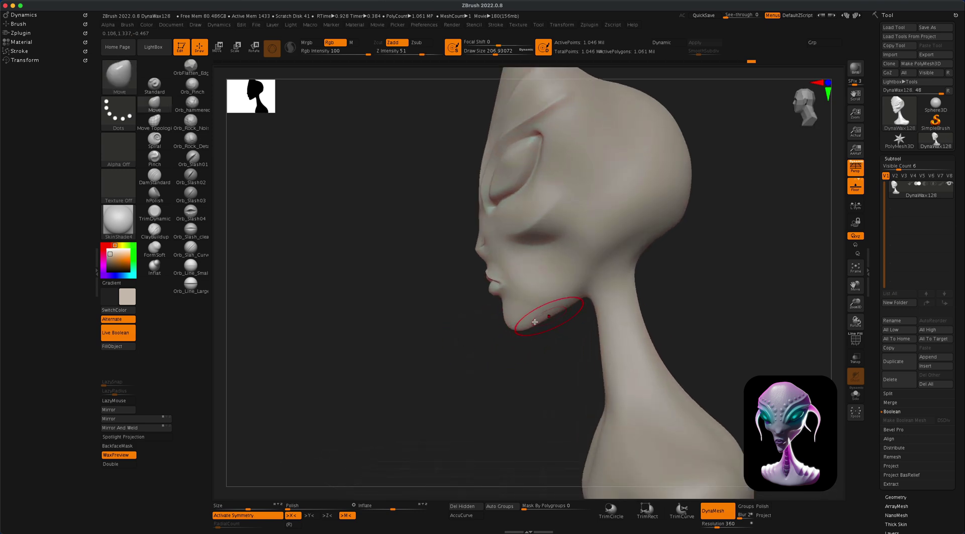
pyautogui.press('[')
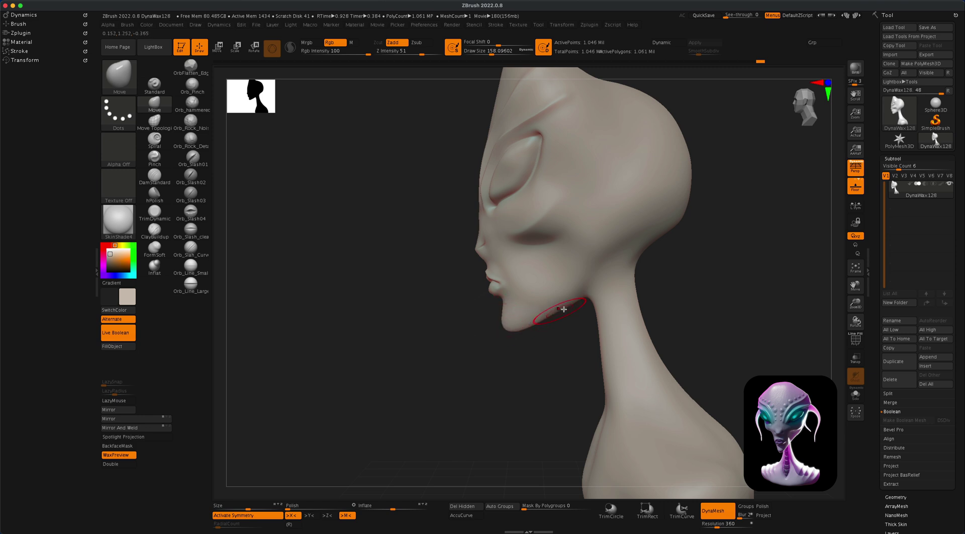
pyautogui.press('s')
pyautogui.moveTo(510, 342); pyautogui.dragTo(517, 343)
pyautogui.moveTo(566, 309); pyautogui.dragTo(560, 300)
pyautogui.moveTo(472, 344); pyautogui.dragTo(502, 346)
pyautogui.moveTo(502, 346); pyautogui.dragTo(385, 292, button='right')
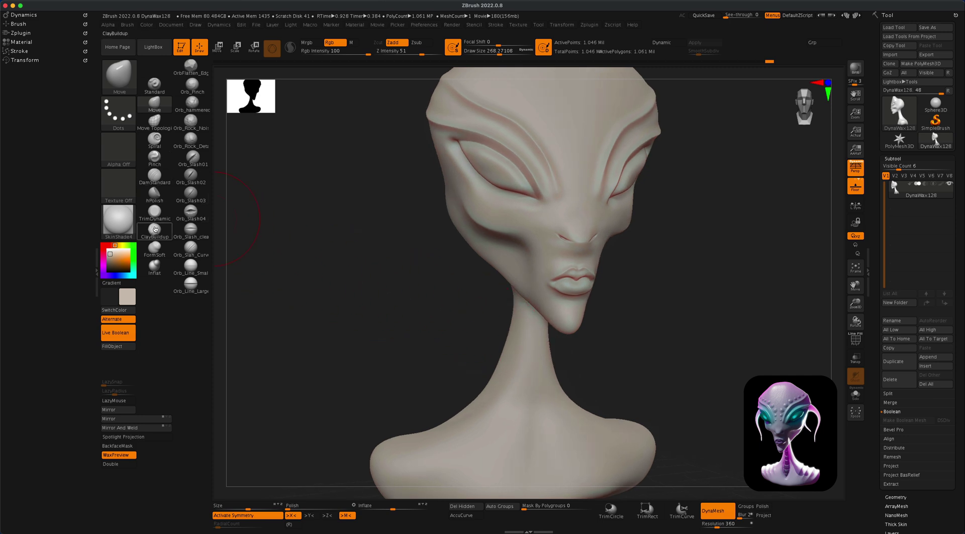
# Step: Pinch the chin's edges with the Pinch brush at a draw size of about 101 and remesh the bust with DynaMesh
pyautogui.click(154, 156)
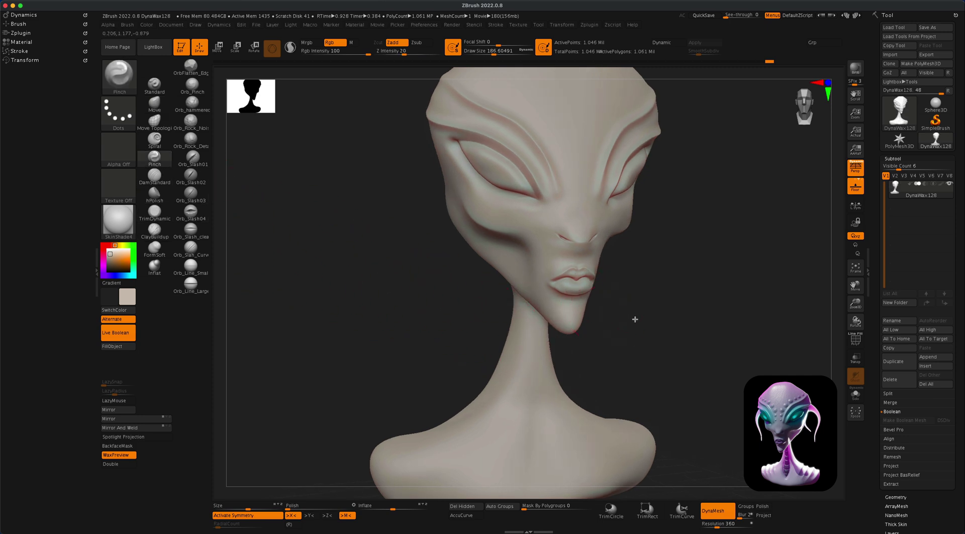
pyautogui.keyDown('ctrl'); pyautogui.moveTo(635, 322); pyautogui.dragTo(629, 317, button='right'); pyautogui.keyUp('ctrl')
pyautogui.press('s')
pyautogui.moveTo(629, 317)
pyautogui.mouseDown()
pyautogui.moveTo(618, 325)
pyautogui.moveTo(641, 327)
pyautogui.mouseUp()
pyautogui.moveTo(557, 322); pyautogui.dragTo(568, 325)
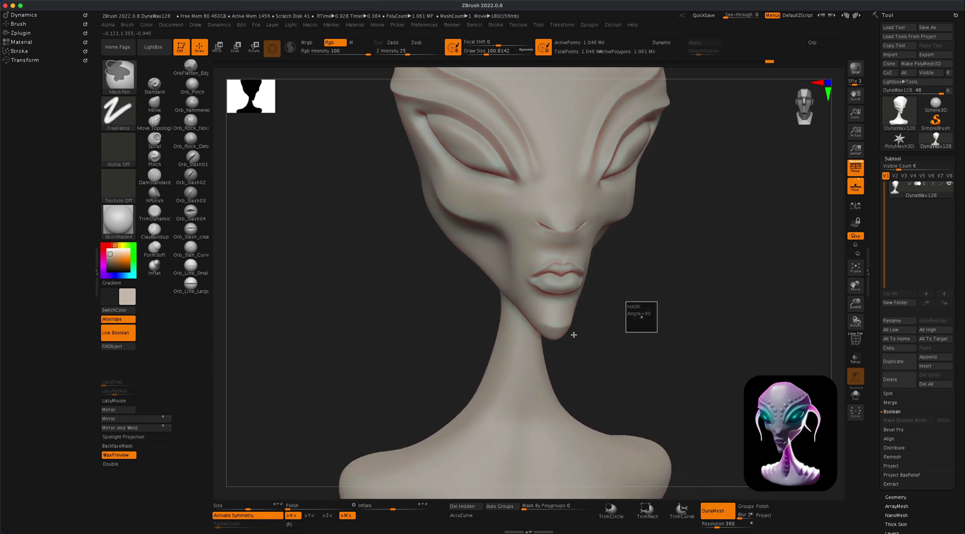
pyautogui.moveTo(623, 327)
pyautogui.mouseDown()
pyautogui.moveTo(648, 302)
pyautogui.moveTo(546, 317)
pyautogui.mouseUp()
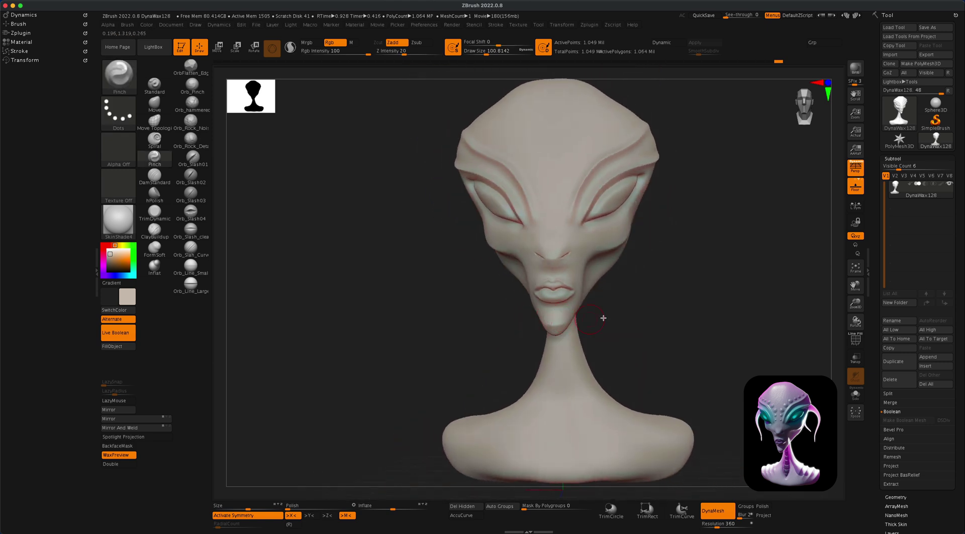
# Step: Tighten the crease below the cheekbones with the Pinch brush at a draw size of about 101
pyautogui.moveTo(622, 315); pyautogui.dragTo(637, 312)
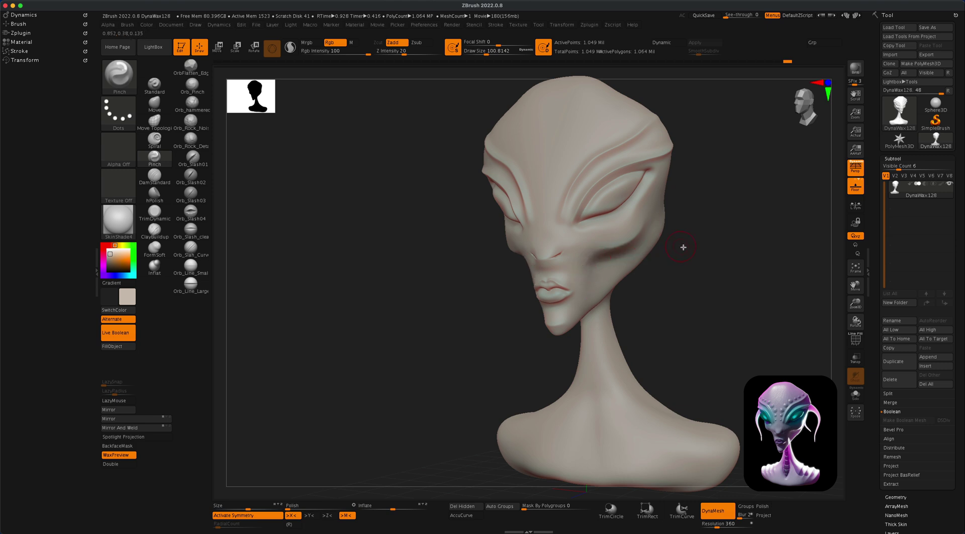
pyautogui.moveTo(686, 248); pyautogui.dragTo(669, 243)
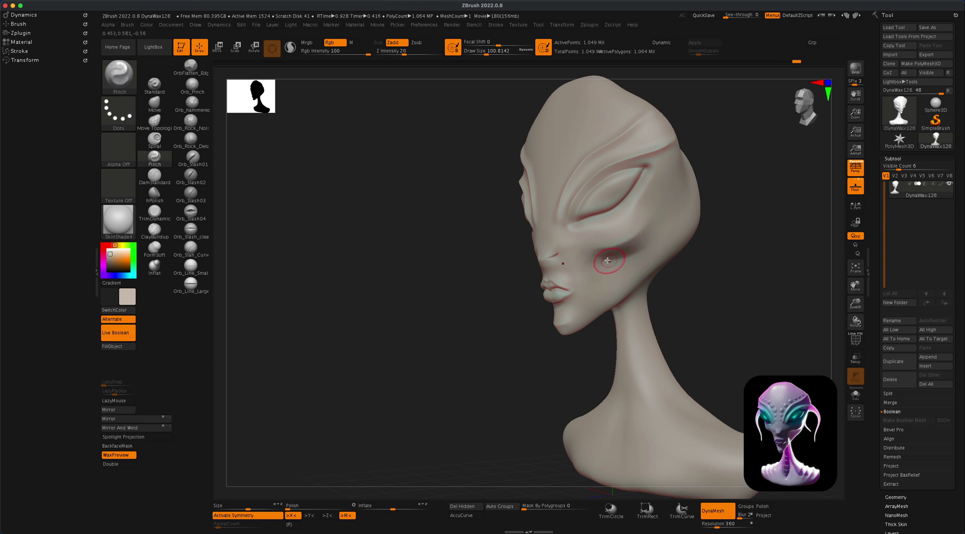
pyautogui.moveTo(606, 260); pyautogui.dragTo(641, 253)
pyautogui.moveTo(724, 276)
pyautogui.mouseDown()
pyautogui.moveTo(758, 282)
pyautogui.moveTo(725, 282)
pyautogui.moveTo(720, 266)
pyautogui.moveTo(686, 261)
pyautogui.moveTo(664, 267)
pyautogui.moveTo(670, 263)
pyautogui.mouseUp()
pyautogui.moveTo(412, 280); pyautogui.dragTo(414, 286)
# Step: Set up the Standard brush with the DragDot stroke and Alpha 06 for stamping round bumps
pyautogui.click(154, 83)
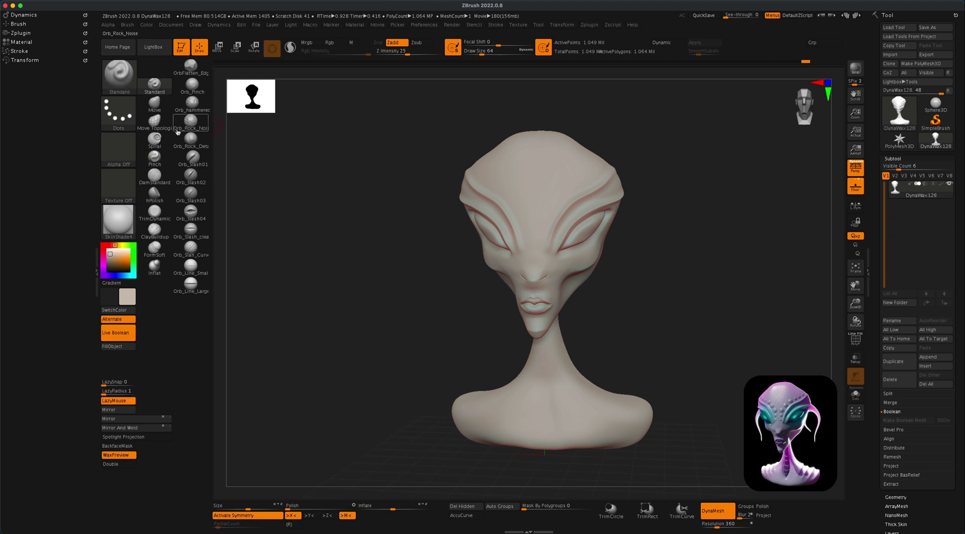
pyautogui.click(121, 114)
pyautogui.click(337, 123)
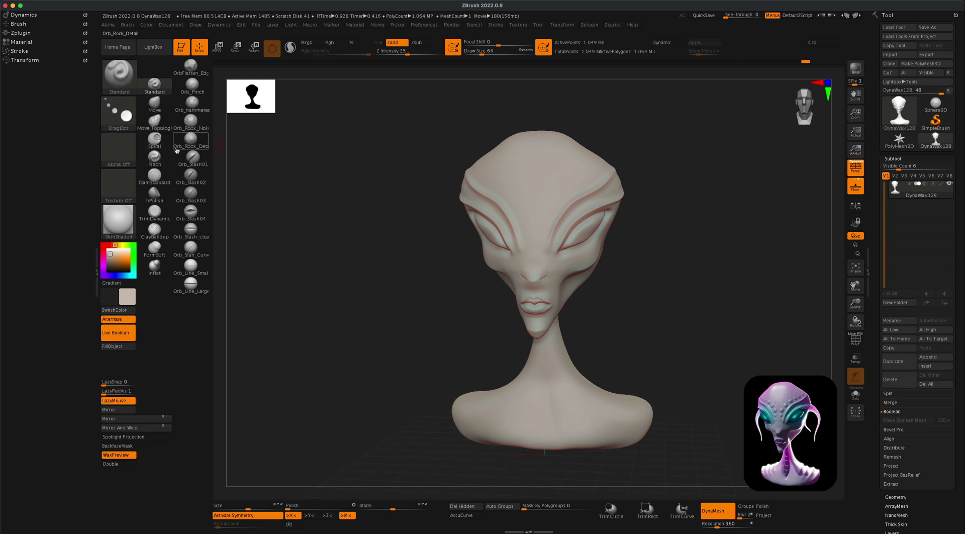
pyautogui.click(119, 148)
pyautogui.click(382, 185)
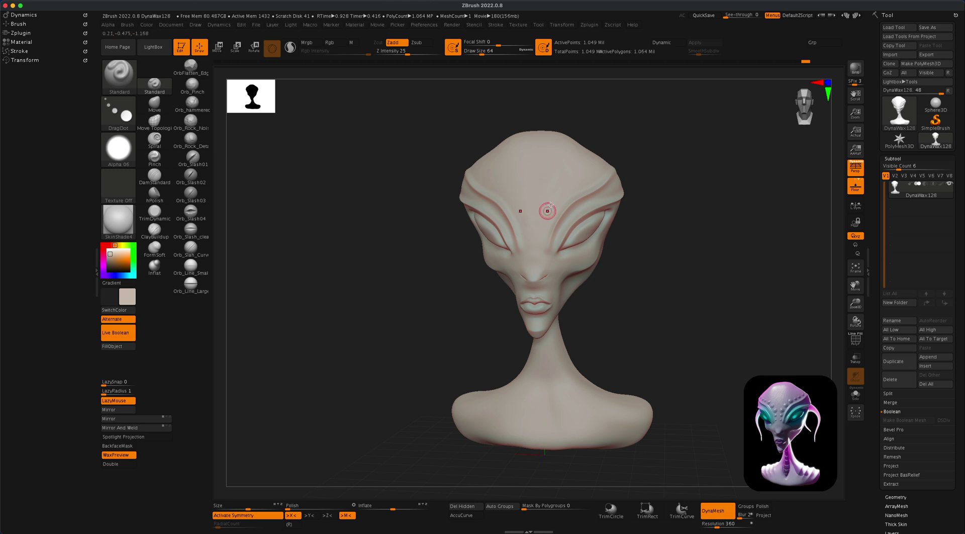
# Step: Set Z Intensity to 49 and stamp a row of round bumps above each brow ridge at draw size 64
pyautogui.keyDown('alt'); pyautogui.moveTo(355, 178); pyautogui.dragTo(345, 209); pyautogui.keyUp('alt')
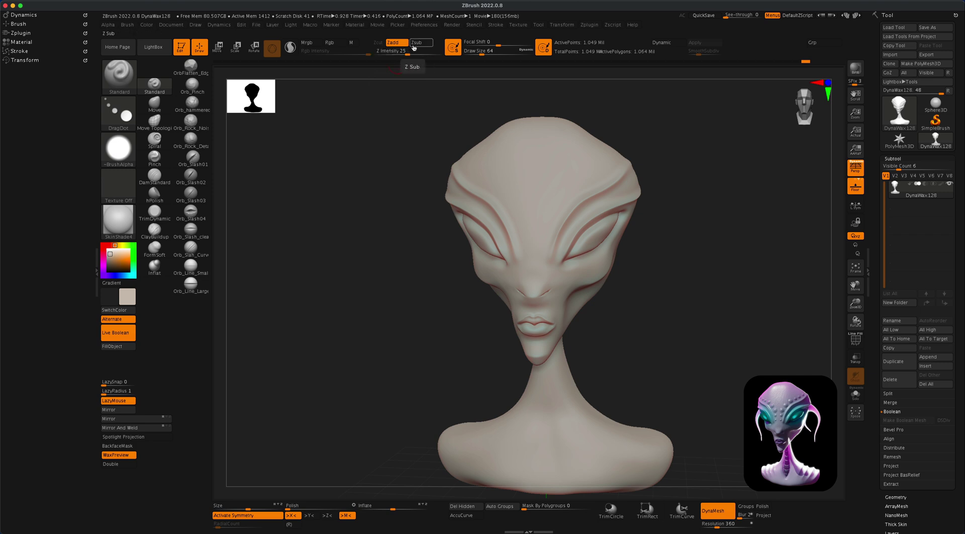
pyautogui.moveTo(408, 54); pyautogui.dragTo(421, 55)
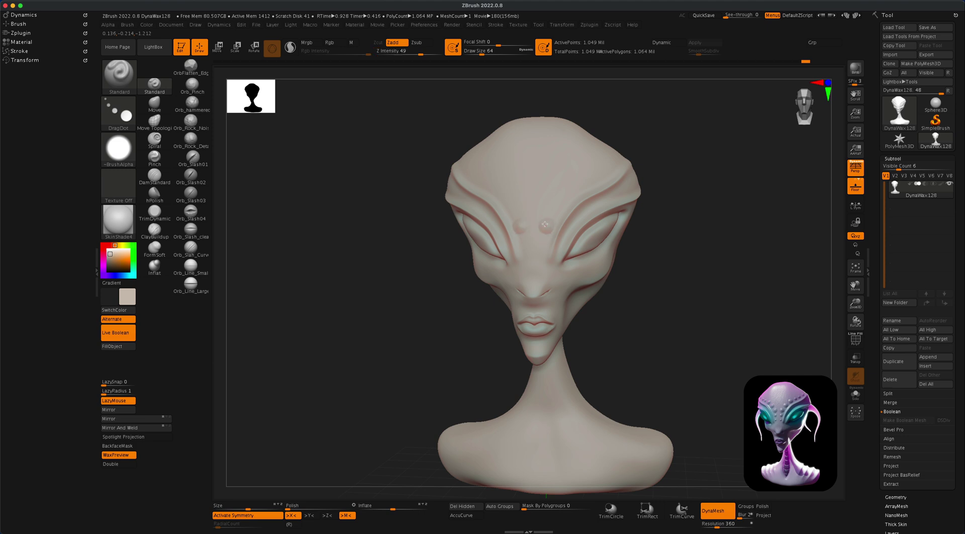
pyautogui.click(568, 193)
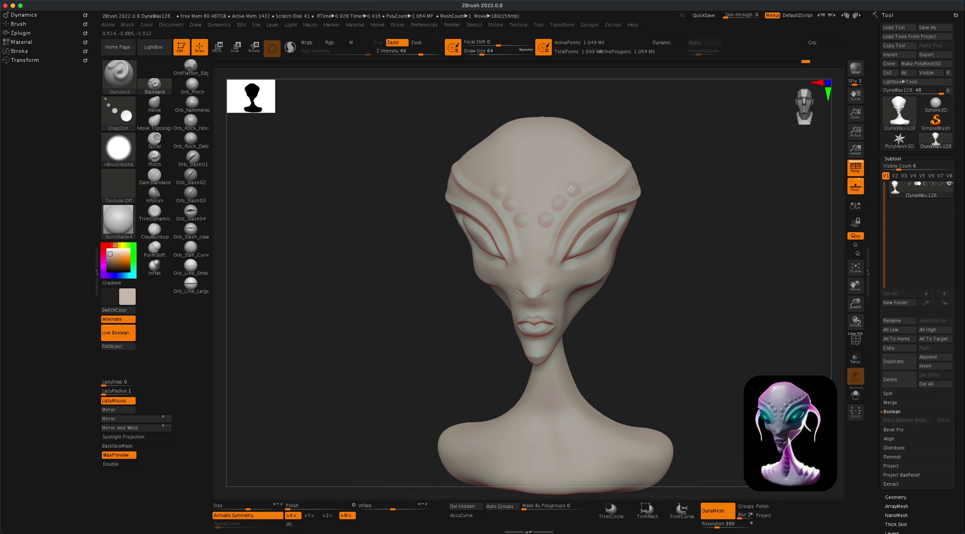
pyautogui.moveTo(709, 217)
pyautogui.mouseDown()
pyautogui.moveTo(717, 215)
pyautogui.moveTo(706, 209)
pyautogui.mouseUp()
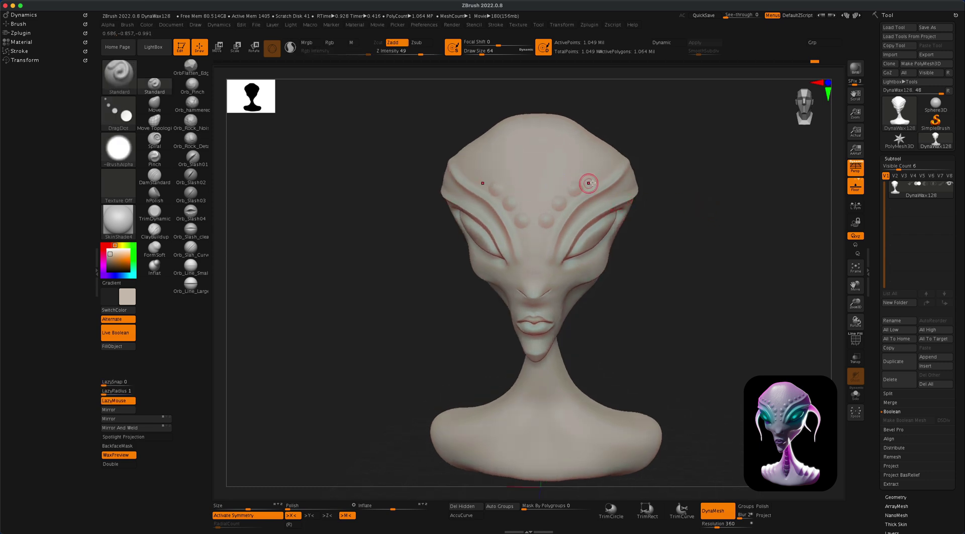
# Step: Extend the forehead bump rows toward the sides of the head and add a pair near the nose bridge at draw size about 41
pyautogui.press('s')
pyautogui.click(683, 170)
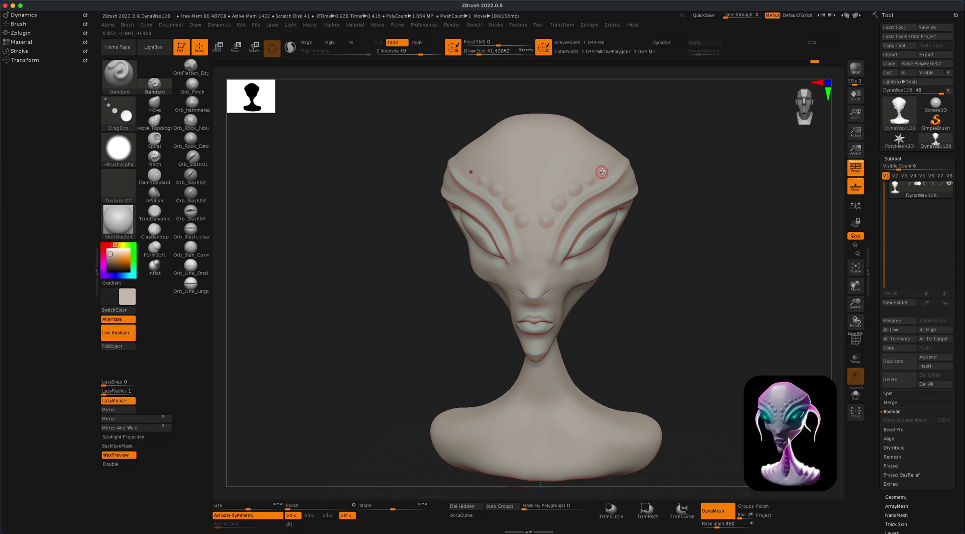
pyautogui.moveTo(701, 154); pyautogui.dragTo(658, 171)
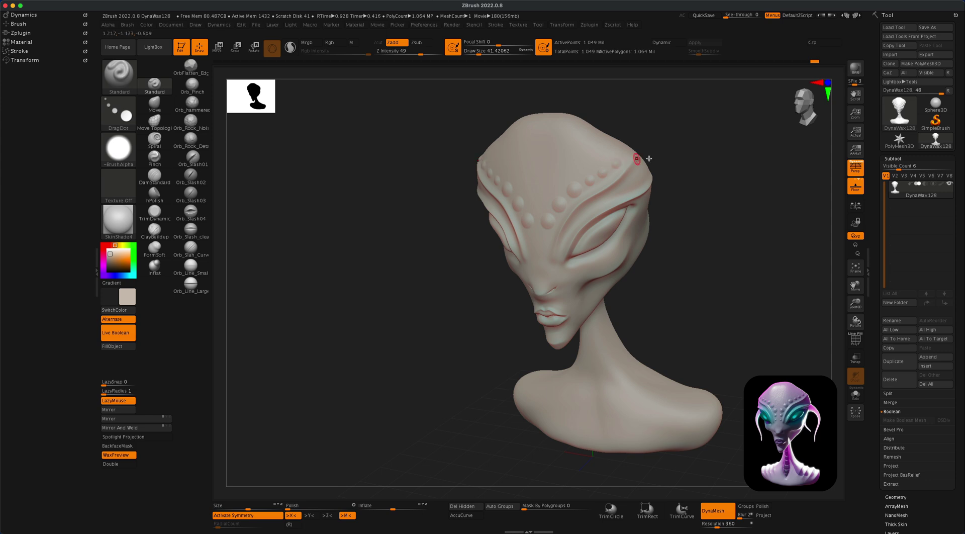
pyautogui.keyDown('shift'); pyautogui.moveTo(673, 155); pyautogui.dragTo(713, 142); pyautogui.keyUp('shift')
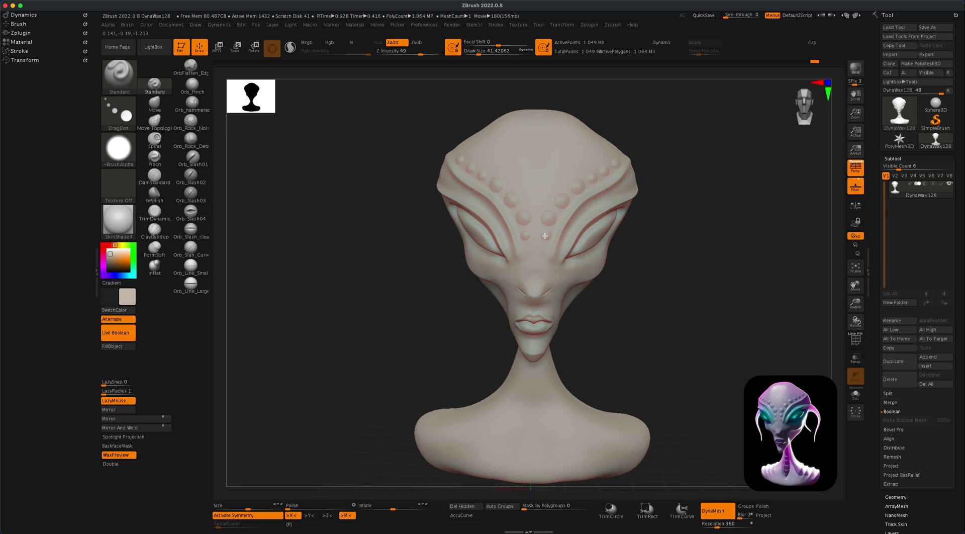
# Step: Add smaller bumps to the rows on the forehead at a draw size of 28.75
pyautogui.press('s')
pyautogui.moveTo(686, 235); pyautogui.dragTo(684, 235)
pyautogui.moveTo(725, 205)
pyautogui.mouseDown()
pyautogui.moveTo(702, 220)
pyautogui.moveTo(614, 154)
pyautogui.mouseUp()
pyautogui.keyDown('shift'); pyautogui.moveTo(715, 159); pyautogui.dragTo(743, 144); pyautogui.keyUp('shift')
pyautogui.moveTo(696, 201)
pyautogui.mouseDown()
pyautogui.moveTo(646, 226)
pyautogui.moveTo(680, 222)
pyautogui.moveTo(658, 224)
pyautogui.moveTo(669, 231)
pyautogui.moveTo(635, 245)
pyautogui.moveTo(717, 224)
pyautogui.moveTo(654, 232)
pyautogui.moveTo(685, 238)
pyautogui.moveTo(543, 217)
pyautogui.mouseUp()
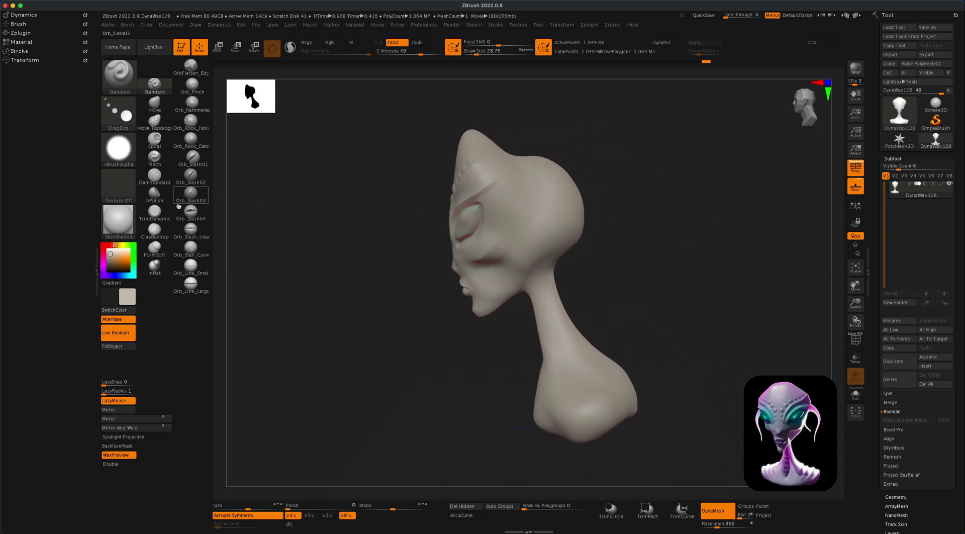
# Step: Carve a curved ear outline and inner ear groove on the side of the head with the DamStandard brush, smoothing the lower end
pyautogui.click(155, 176)
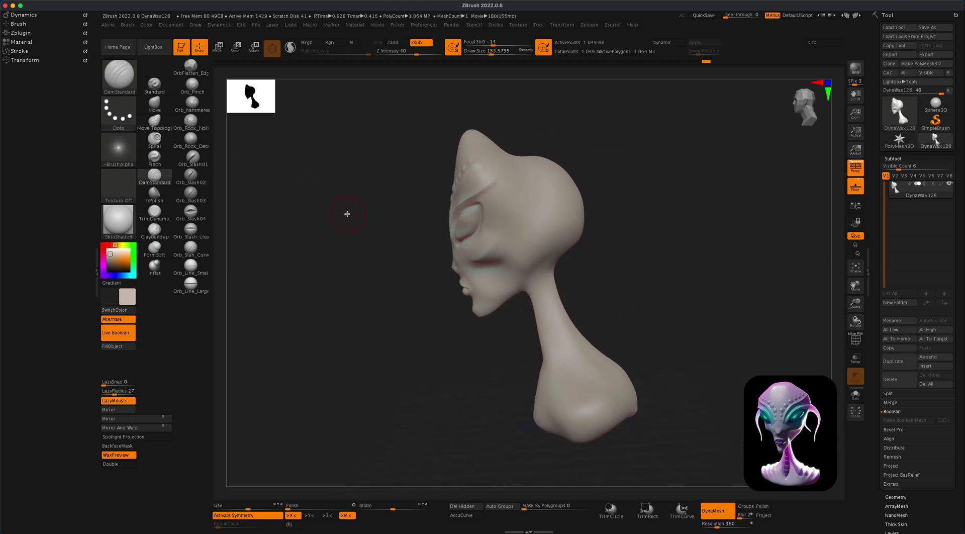
pyautogui.moveTo(625, 199)
pyautogui.mouseDown()
pyautogui.moveTo(657, 220)
pyautogui.moveTo(631, 209)
pyautogui.mouseUp()
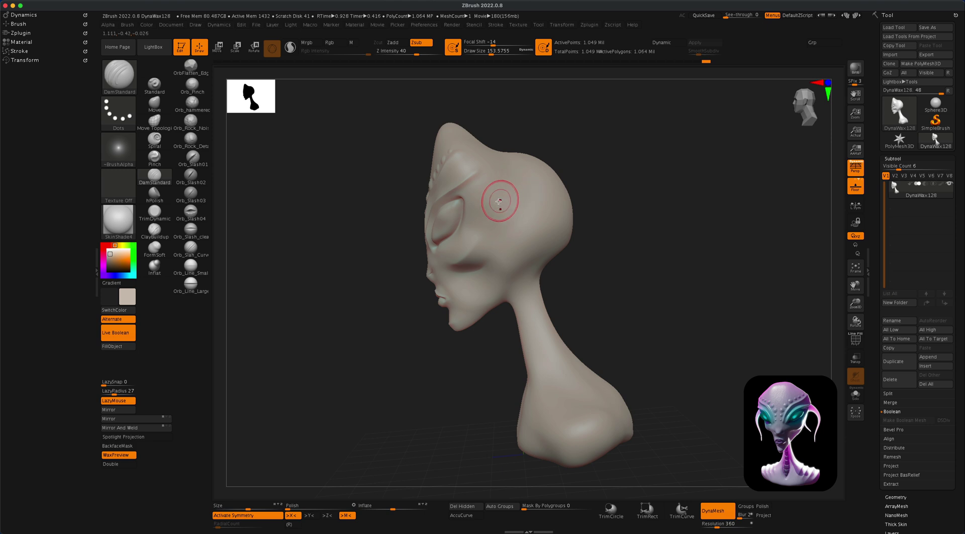
pyautogui.moveTo(498, 208); pyautogui.dragTo(504, 204)
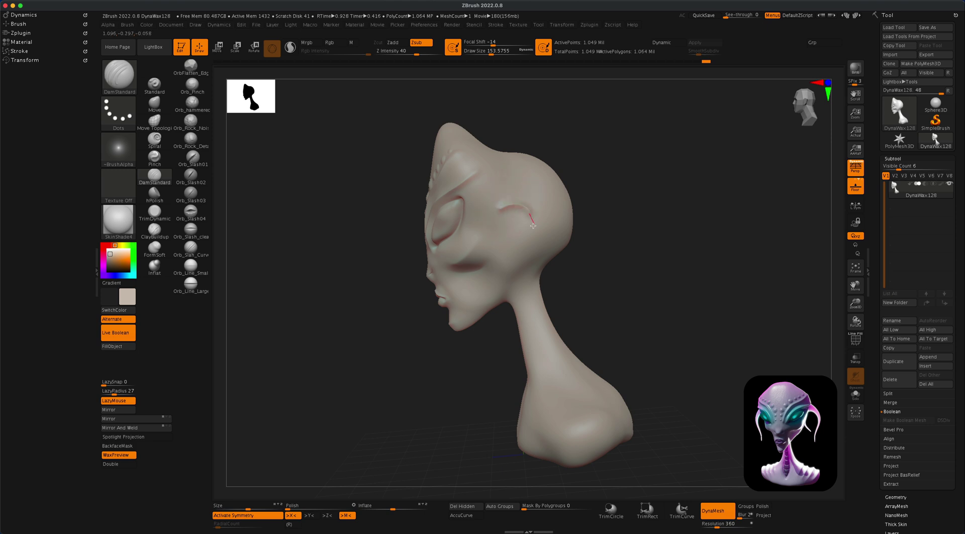
pyautogui.moveTo(505, 257); pyautogui.dragTo(505, 257)
pyautogui.moveTo(500, 214); pyautogui.dragTo(513, 208)
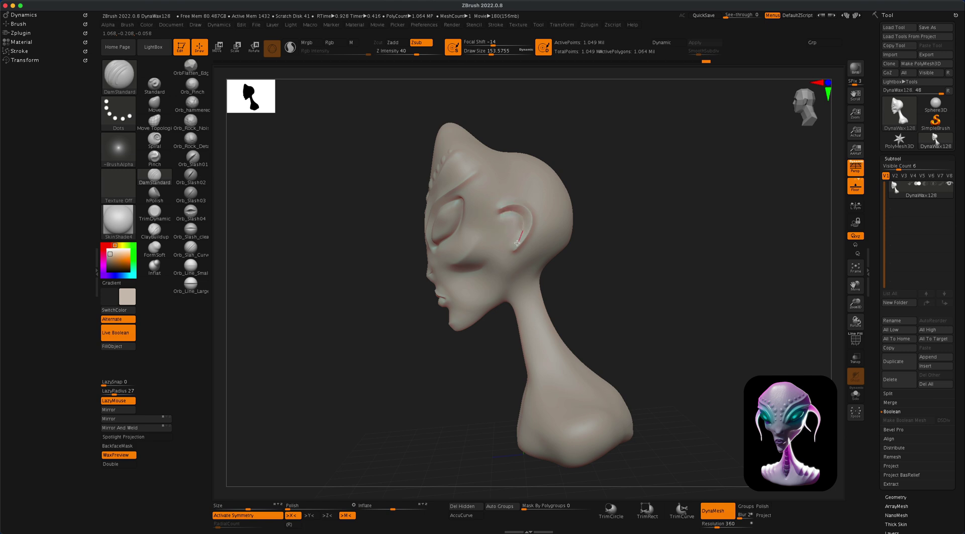
pyautogui.press('shift')
pyautogui.moveTo(501, 264); pyautogui.dragTo(519, 248)
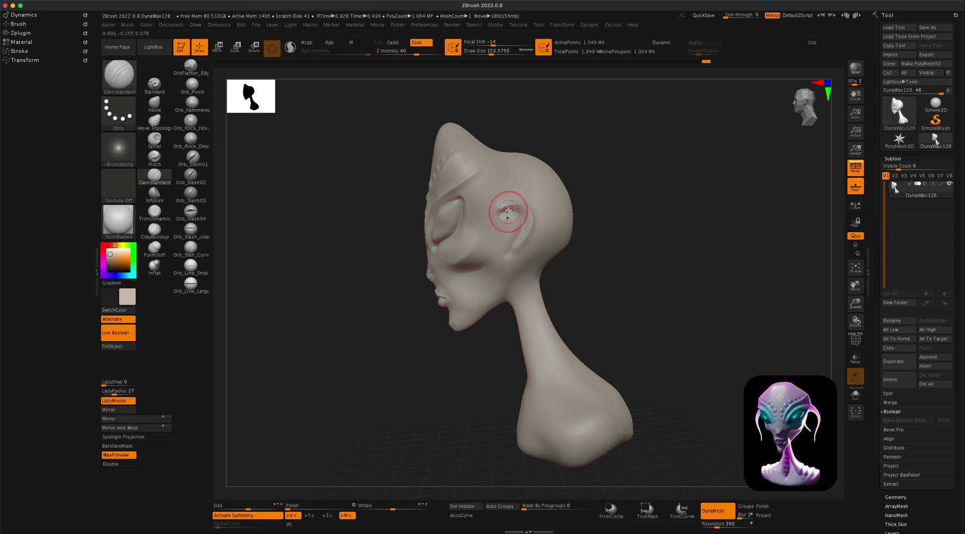
pyautogui.moveTo(608, 181)
pyautogui.mouseDown()
pyautogui.moveTo(663, 172)
pyautogui.moveTo(624, 179)
pyautogui.moveTo(611, 196)
pyautogui.mouseUp()
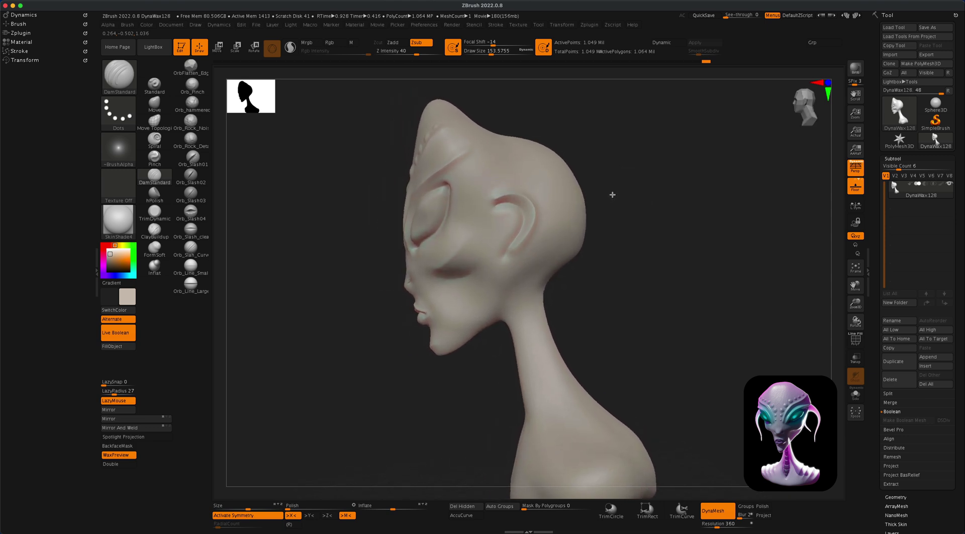
pyautogui.moveTo(613, 195); pyautogui.dragTo(610, 196)
# Step: Remesh the bust with DynaMesh and build a small round form inside the ear with the Inflat brush at draw size about 80
pyautogui.click(155, 265)
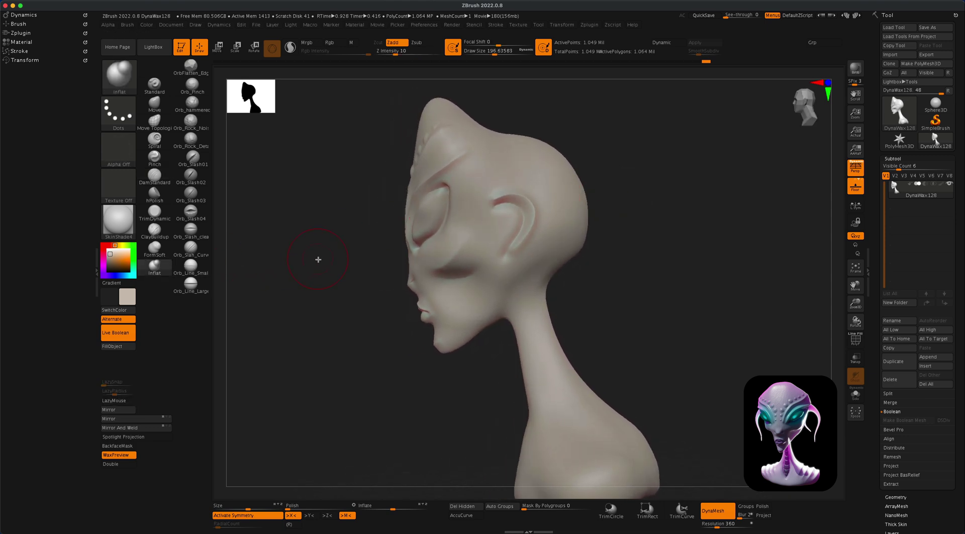
pyautogui.press('s')
pyautogui.moveTo(318, 260); pyautogui.dragTo(307, 261)
pyautogui.keyDown('ctrl'); pyautogui.moveTo(624, 200); pyautogui.dragTo(643, 224); pyautogui.keyUp('ctrl')
pyautogui.keyDown('shift'); pyautogui.moveTo(516, 215); pyautogui.dragTo(514, 217); pyautogui.keyUp('shift')
pyautogui.moveTo(652, 191)
pyautogui.keyDown('alt'); pyautogui.mouseDown()
pyautogui.moveTo(652, 209)
pyautogui.moveTo(633, 207)
pyautogui.mouseUp(); pyautogui.keyUp('alt')
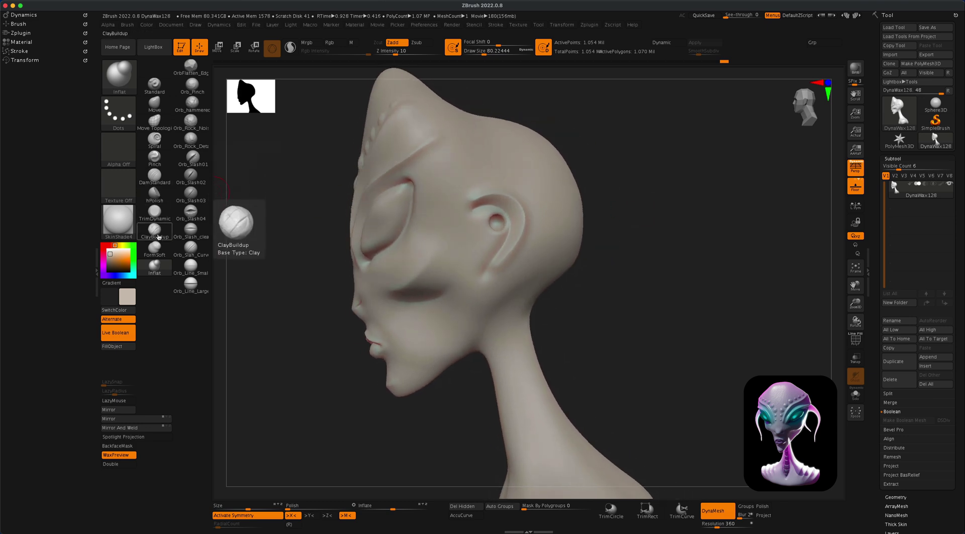
# Step: Carve a ring around the small round form inside the ear with the DamStandard brush at draw size about 74 and LazyRadius 8
pyautogui.click(154, 175)
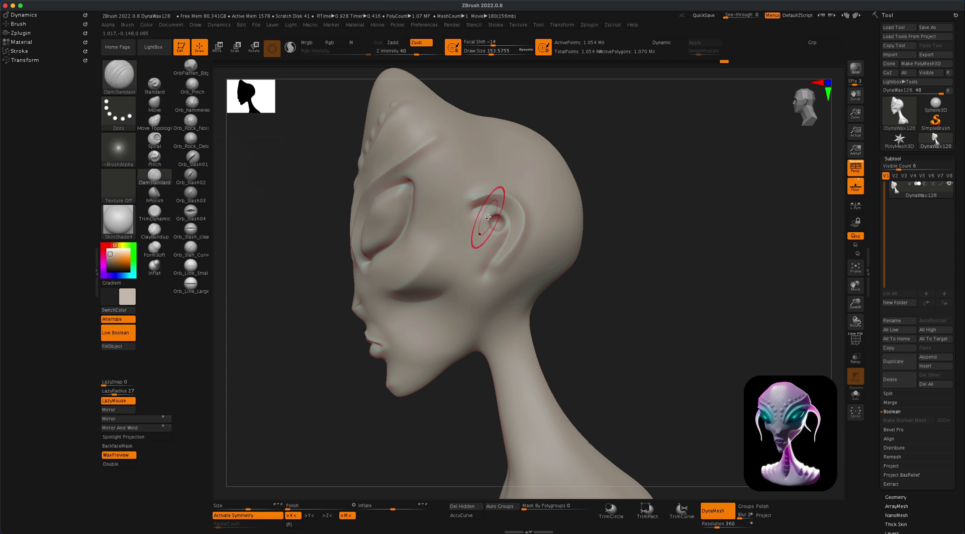
pyautogui.keyDown('alt'); pyautogui.moveTo(640, 236); pyautogui.dragTo(641, 244); pyautogui.keyUp('alt')
pyautogui.press('s')
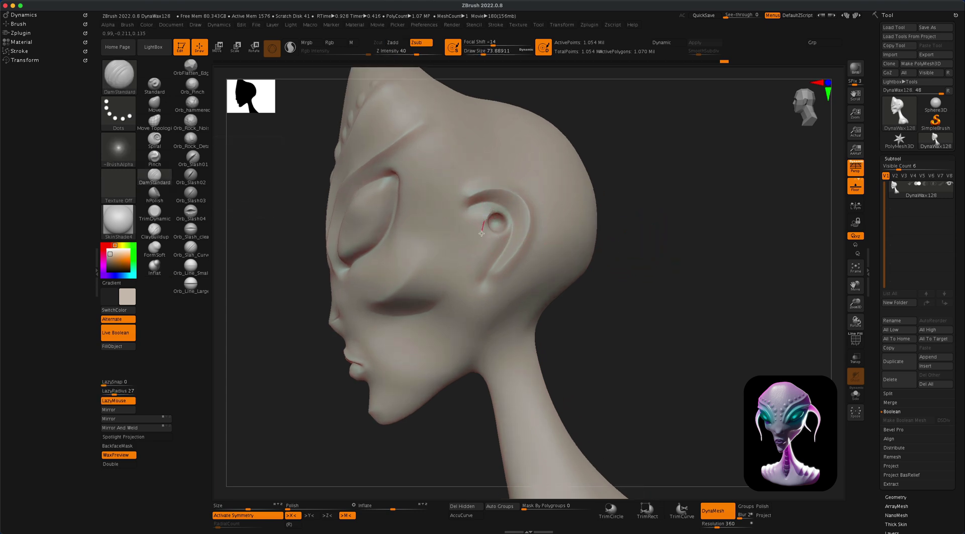
pyautogui.moveTo(481, 234); pyautogui.dragTo(481, 239)
pyautogui.hotkey('ctrl', 'z')
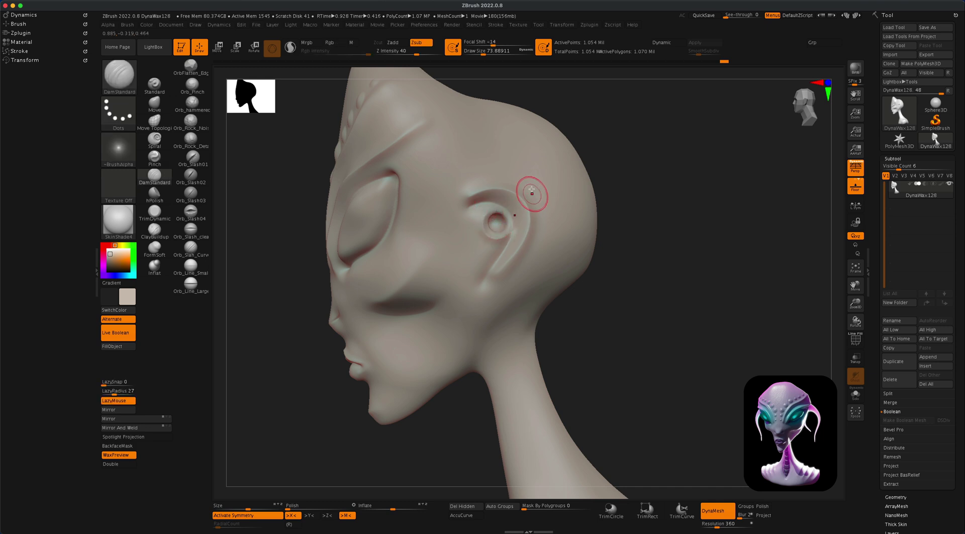
pyautogui.keyDown('ctrl'); pyautogui.moveTo(621, 194); pyautogui.dragTo(671, 200, button='right'); pyautogui.keyUp('ctrl')
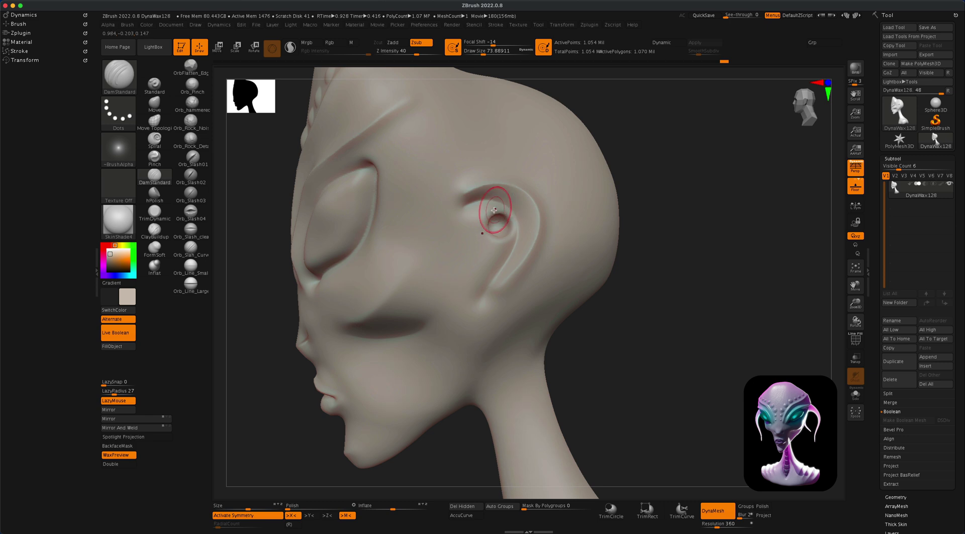
pyautogui.click(110, 391)
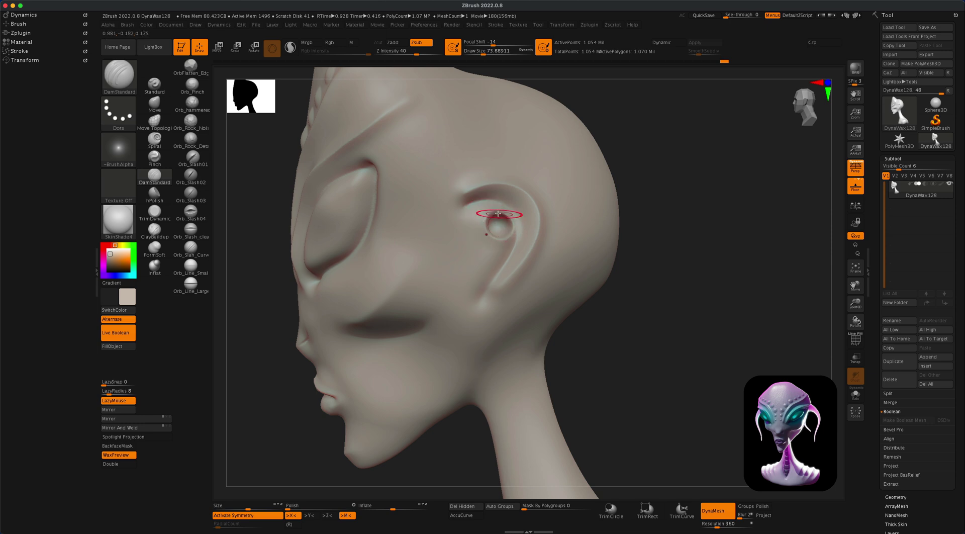
# Step: Smooth the carved groove inside the ear and the upper and lower ends of the ear outline
pyautogui.press('shift')
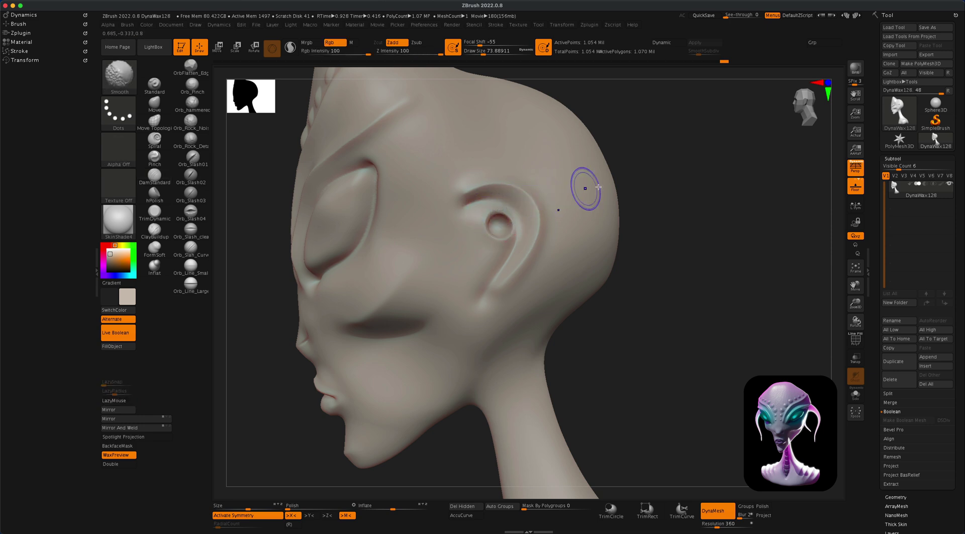
pyautogui.keyDown('shift'); pyautogui.moveTo(498, 206); pyautogui.dragTo(496, 207); pyautogui.keyUp('shift')
pyautogui.moveTo(658, 193)
pyautogui.mouseDown()
pyautogui.moveTo(644, 194)
pyautogui.moveTo(669, 187)
pyautogui.moveTo(658, 183)
pyautogui.mouseUp()
pyautogui.press('shift')
pyautogui.keyDown('shift'); pyautogui.moveTo(467, 191); pyautogui.dragTo(532, 217); pyautogui.keyUp('shift')
pyautogui.keyDown('shift'); pyautogui.moveTo(464, 294); pyautogui.dragTo(512, 304); pyautogui.keyUp('shift')
pyautogui.moveTo(676, 310)
pyautogui.keyDown('alt'); pyautogui.mouseDown()
pyautogui.moveTo(669, 258)
pyautogui.moveTo(642, 280)
pyautogui.moveTo(696, 273)
pyautogui.moveTo(656, 280)
pyautogui.moveTo(685, 270)
pyautogui.moveTo(635, 268)
pyautogui.moveTo(671, 283)
pyautogui.moveTo(674, 268)
pyautogui.moveTo(670, 276)
pyautogui.mouseUp(); pyautogui.keyUp('alt')
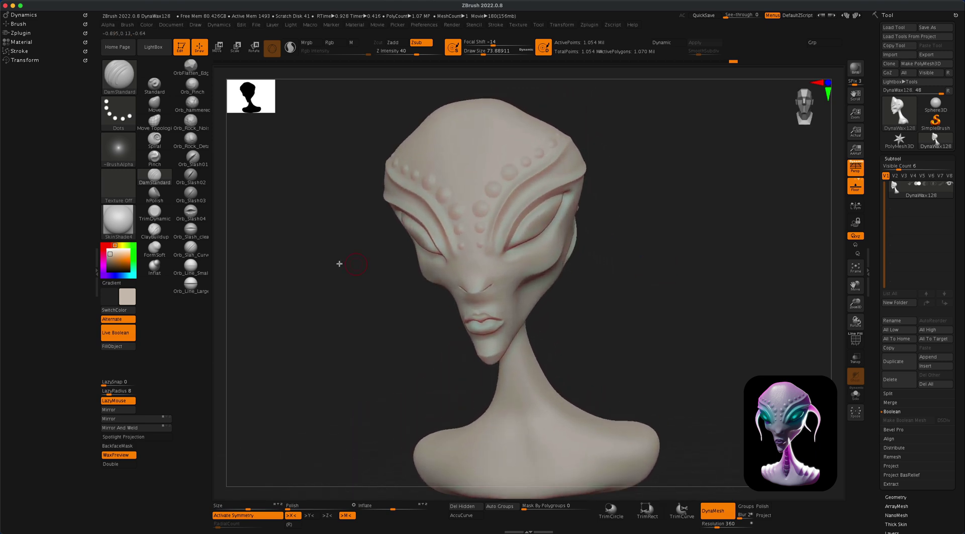
# Step: Inflate the eyeballs into a fuller bulge with the Inflat brush at draw size about 163
pyautogui.click(154, 267)
pyautogui.press('s')
pyautogui.moveTo(336, 287); pyautogui.dragTo(345, 288)
pyautogui.moveTo(678, 262)
pyautogui.mouseDown()
pyautogui.moveTo(680, 271)
pyautogui.moveTo(673, 260)
pyautogui.mouseUp()
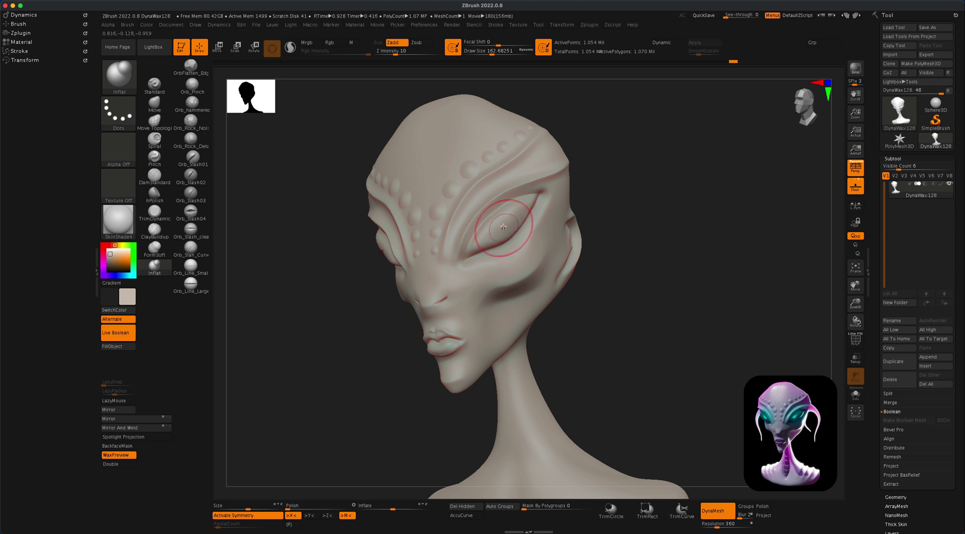
pyautogui.moveTo(618, 210); pyautogui.dragTo(530, 225)
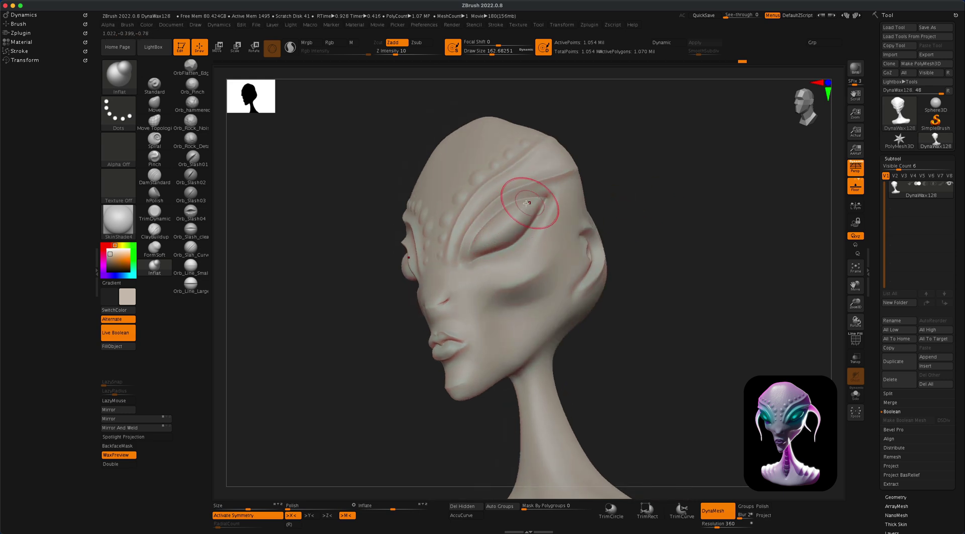
pyautogui.moveTo(665, 171); pyautogui.dragTo(614, 189)
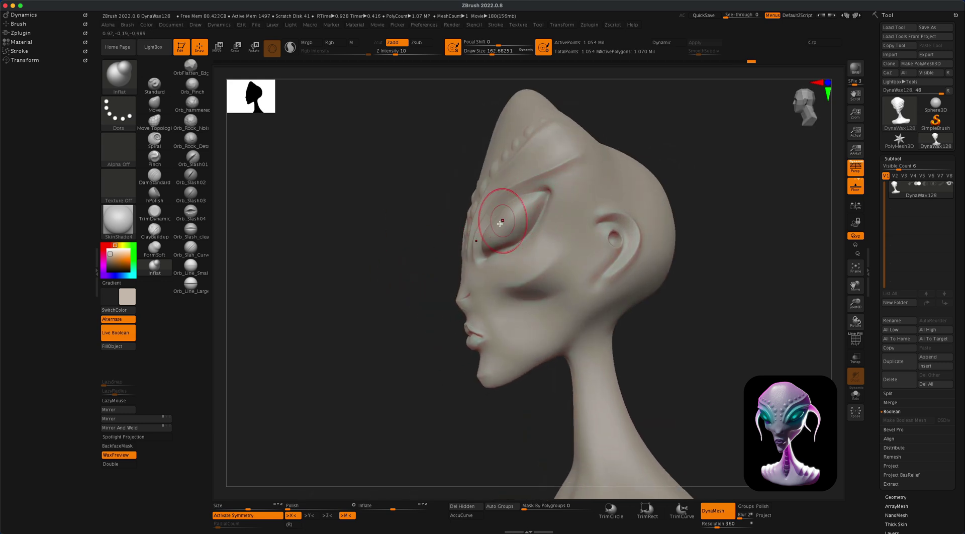
pyautogui.moveTo(384, 261); pyautogui.dragTo(437, 266)
# Step: Smooth the surface of the inflated eyeballs, reducing the draw size to about 120
pyautogui.keyDown('shift'); pyautogui.moveTo(501, 228); pyautogui.dragTo(520, 220); pyautogui.keyUp('shift')
pyautogui.press('s')
pyautogui.moveTo(624, 191); pyautogui.dragTo(621, 192)
pyautogui.press('shift')
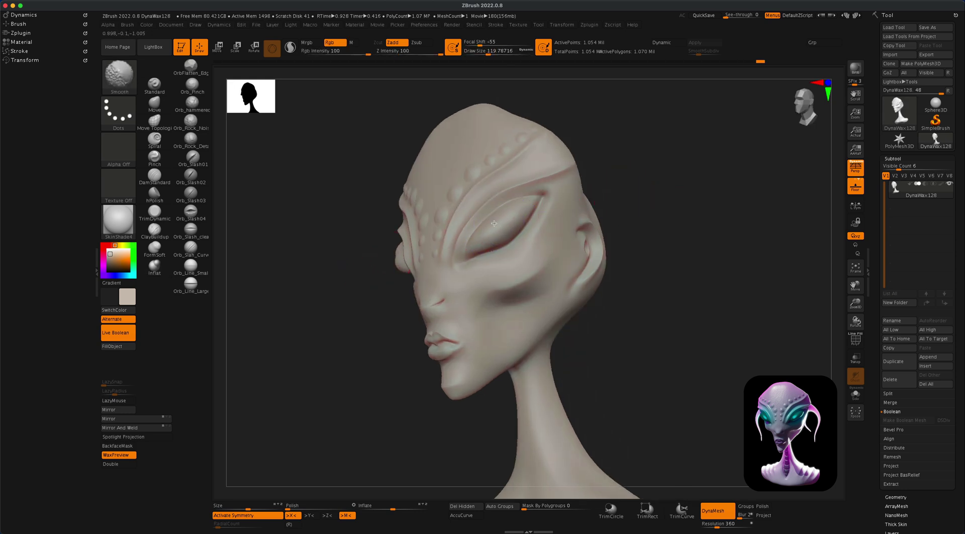
pyautogui.moveTo(648, 190); pyautogui.dragTo(505, 221)
pyautogui.moveTo(389, 238)
pyautogui.mouseDown()
pyautogui.moveTo(377, 241)
pyautogui.moveTo(395, 215)
pyautogui.mouseUp()
# Step: Reshape the eyeballs within their sockets using the Move brush at draw sizes of about 182 and 140
pyautogui.click(154, 104)
pyautogui.press('s')
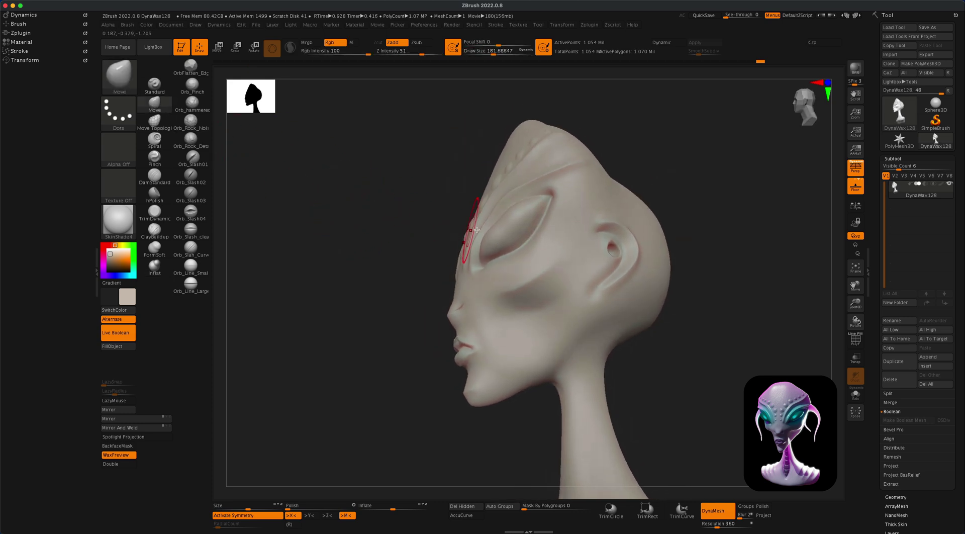
pyautogui.moveTo(411, 211); pyautogui.dragTo(416, 204)
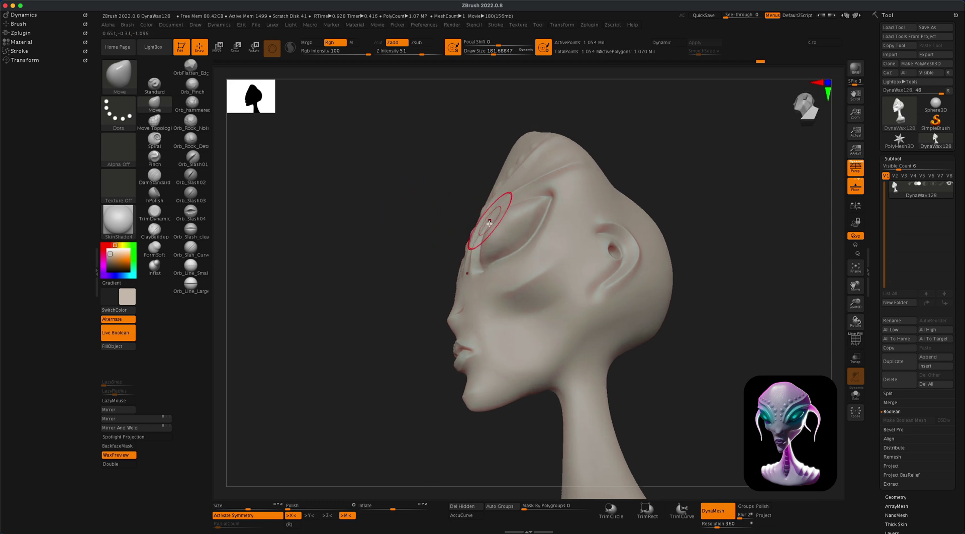
pyautogui.moveTo(388, 258)
pyautogui.mouseDown()
pyautogui.moveTo(431, 269)
pyautogui.moveTo(450, 256)
pyautogui.mouseUp()
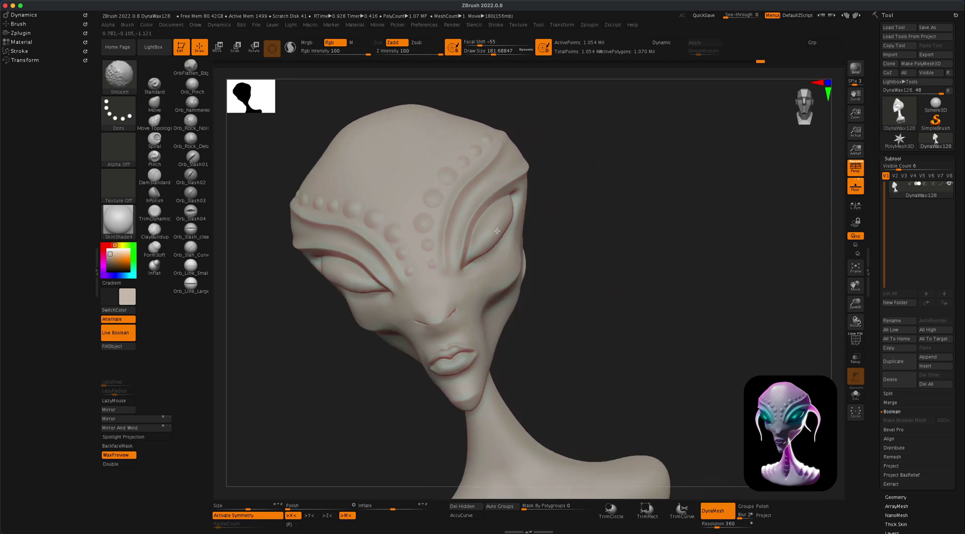
pyautogui.moveTo(633, 211)
pyautogui.mouseDown()
pyautogui.moveTo(583, 184)
pyautogui.moveTo(495, 212)
pyautogui.mouseUp()
pyautogui.press('s')
pyautogui.click(485, 209)
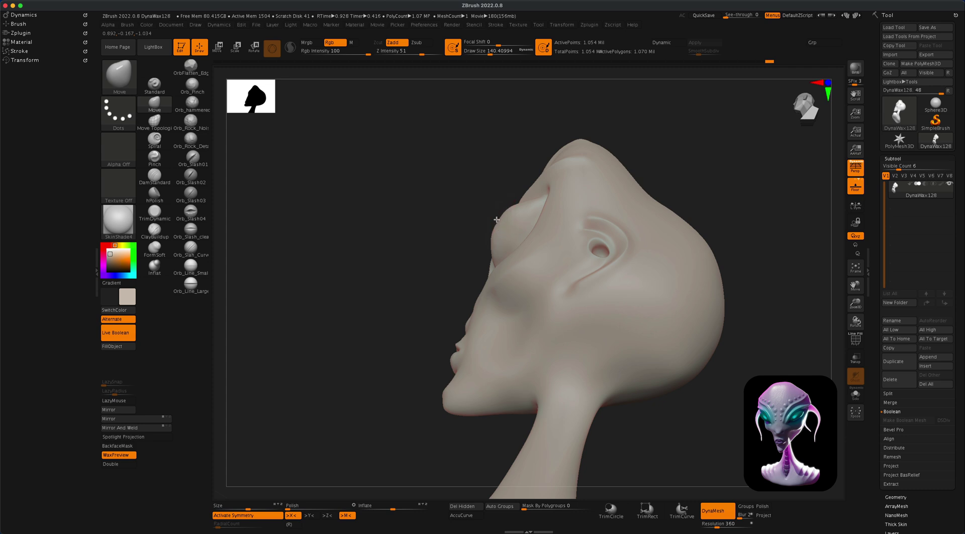
pyautogui.moveTo(497, 220)
pyautogui.mouseDown()
pyautogui.moveTo(550, 216)
pyautogui.moveTo(556, 228)
pyautogui.moveTo(594, 213)
pyautogui.moveTo(641, 246)
pyautogui.moveTo(518, 246)
pyautogui.mouseUp()
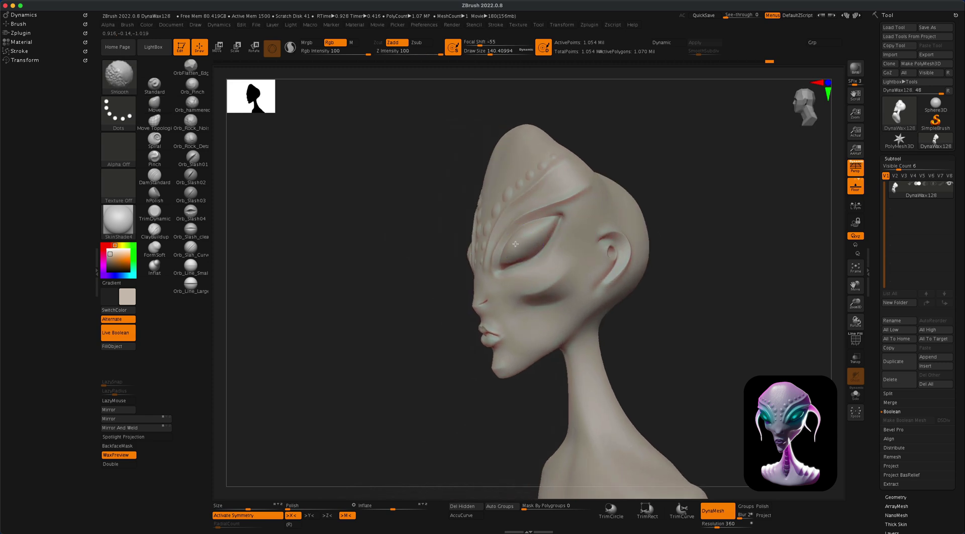
# Step: Remesh the bust with DynaMesh and make a BPR render from a three-quarter view
pyautogui.keyDown('ctrl'); pyautogui.moveTo(431, 273); pyautogui.dragTo(453, 285); pyautogui.keyUp('ctrl')
pyautogui.moveTo(664, 227)
pyautogui.mouseDown()
pyautogui.moveTo(700, 221)
pyautogui.moveTo(673, 222)
pyautogui.moveTo(680, 254)
pyautogui.moveTo(661, 266)
pyautogui.moveTo(682, 267)
pyautogui.mouseUp()
pyautogui.hotkey('shift', 'r')
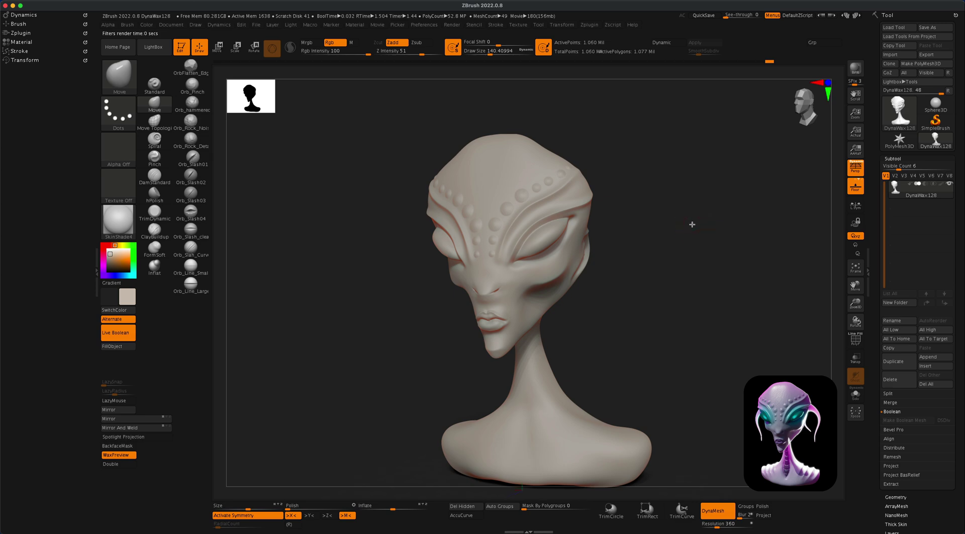
# Step: Change the bust's material to StartupMaterial and make a BPR render of it
pyautogui.click(124, 229)
pyautogui.click(164, 256)
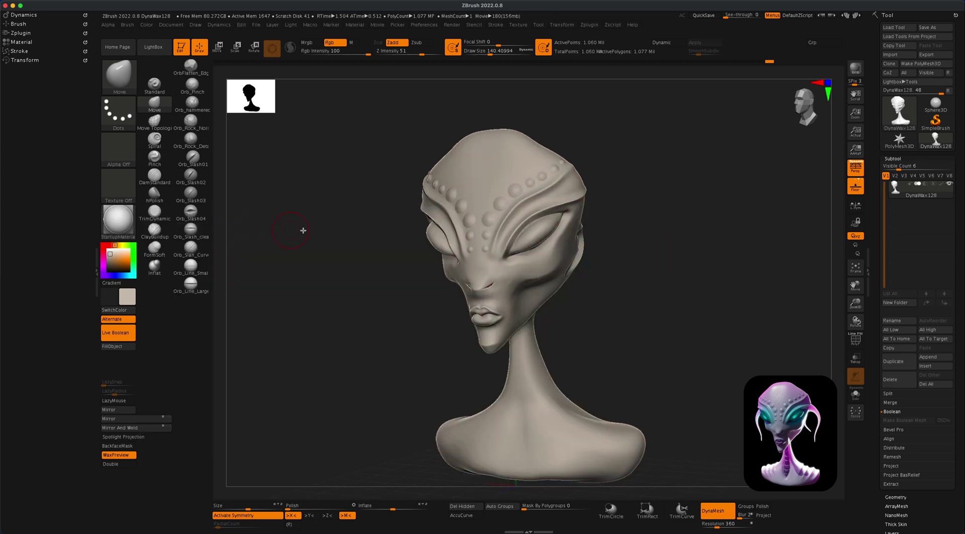
pyautogui.moveTo(670, 270)
pyautogui.mouseDown()
pyautogui.moveTo(693, 273)
pyautogui.moveTo(664, 276)
pyautogui.moveTo(717, 210)
pyautogui.mouseUp()
pyautogui.click(854, 70)
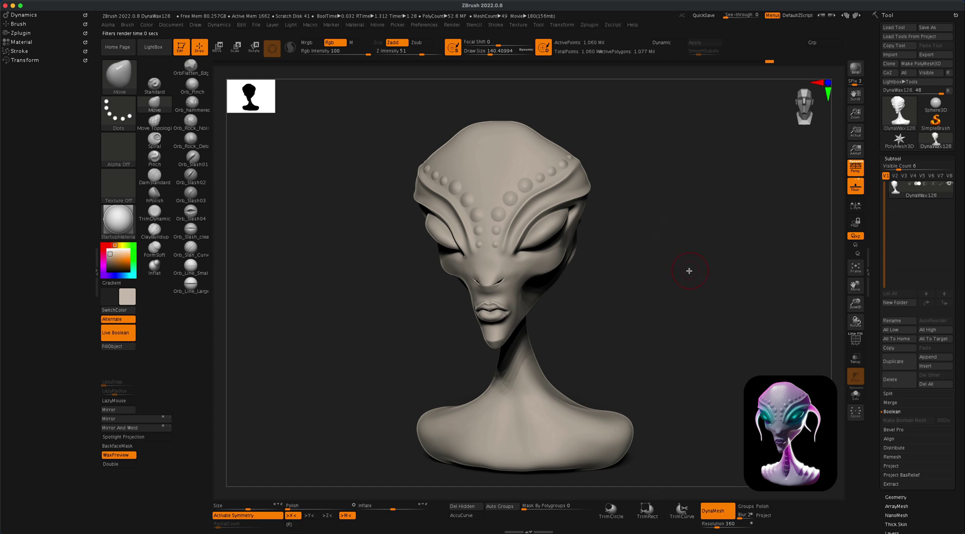
pyautogui.moveTo(688, 270)
pyautogui.mouseDown()
pyautogui.moveTo(665, 267)
pyautogui.moveTo(691, 266)
pyautogui.mouseUp()
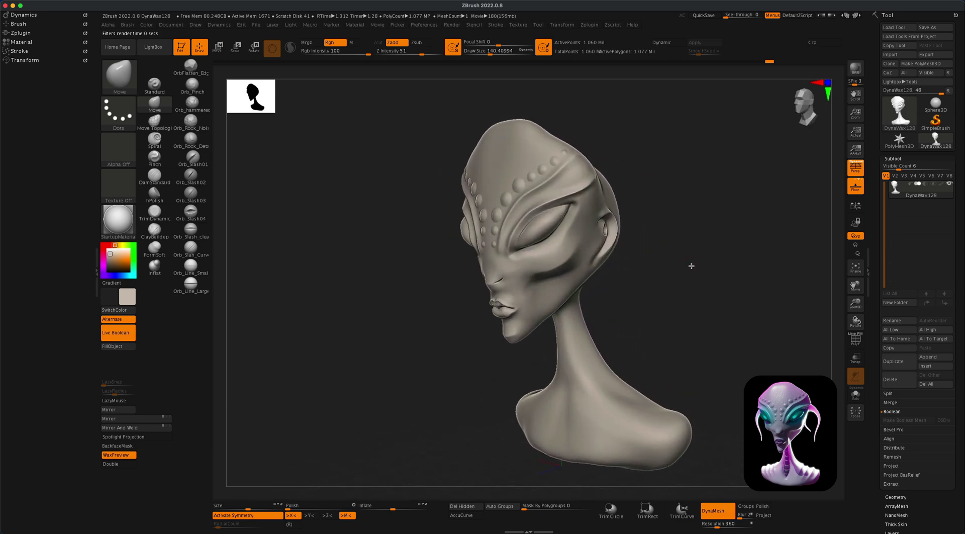
# Step: Switch to the SnakeHook brush with Sculptris Pro active and set the draw size to about 158
pyautogui.click(124, 77)
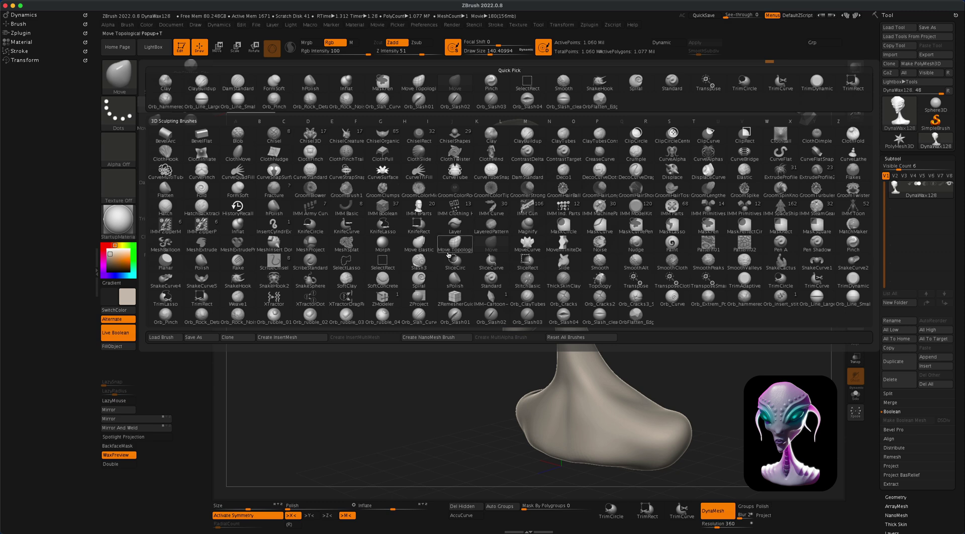
pyautogui.press('s')
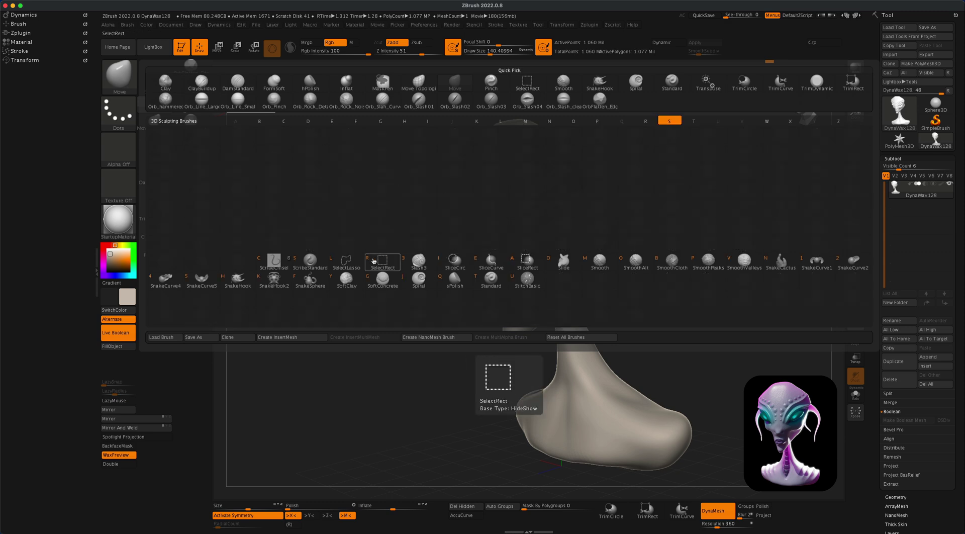
pyautogui.click(267, 280)
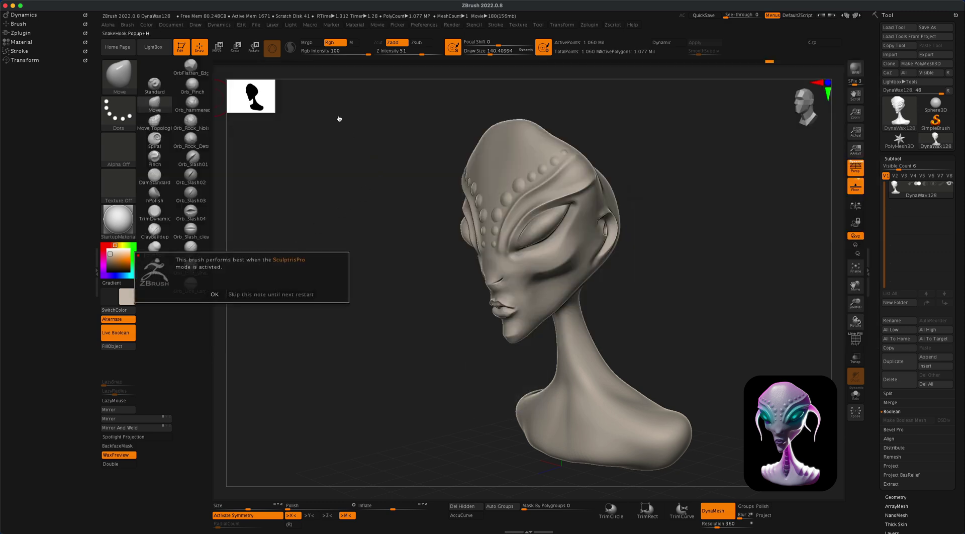
pyautogui.click(215, 294)
pyautogui.press('s')
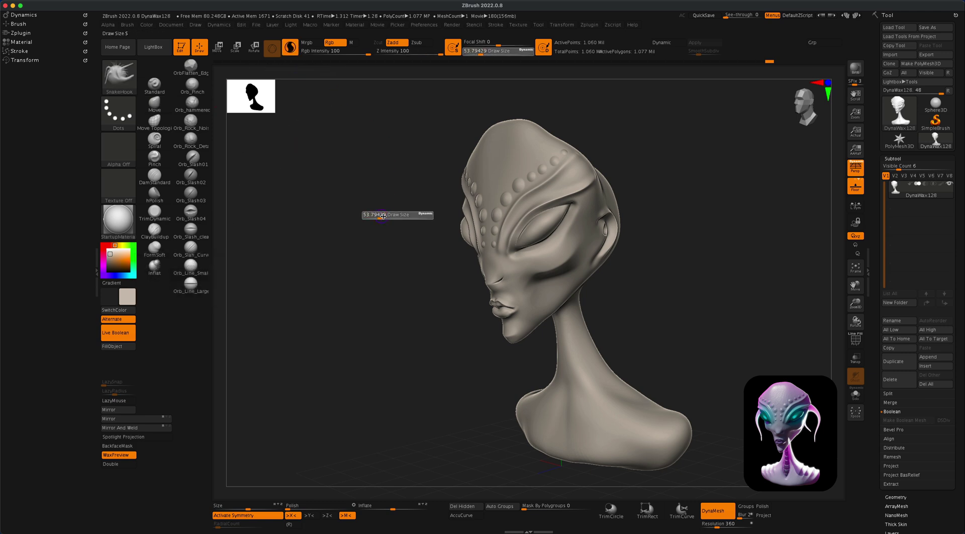
pyautogui.moveTo(658, 239)
pyautogui.mouseDown()
pyautogui.moveTo(685, 239)
pyautogui.moveTo(673, 233)
pyautogui.mouseUp()
pyautogui.moveTo(651, 189); pyautogui.dragTo(625, 189)
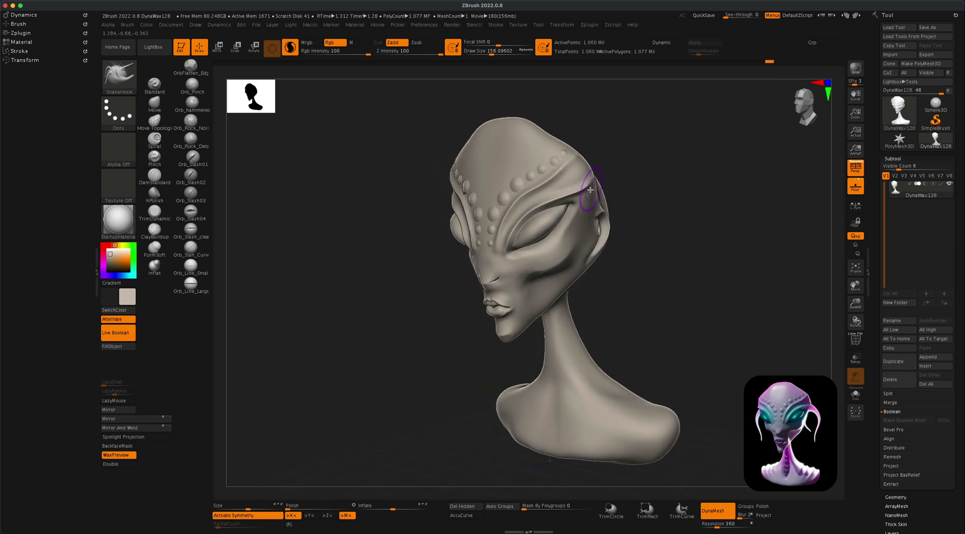
# Step: Try to pull a pair of thin curved tendrils out of the sides of the head at draw size about 94
pyautogui.press('s')
pyautogui.click(634, 191)
pyautogui.press('s')
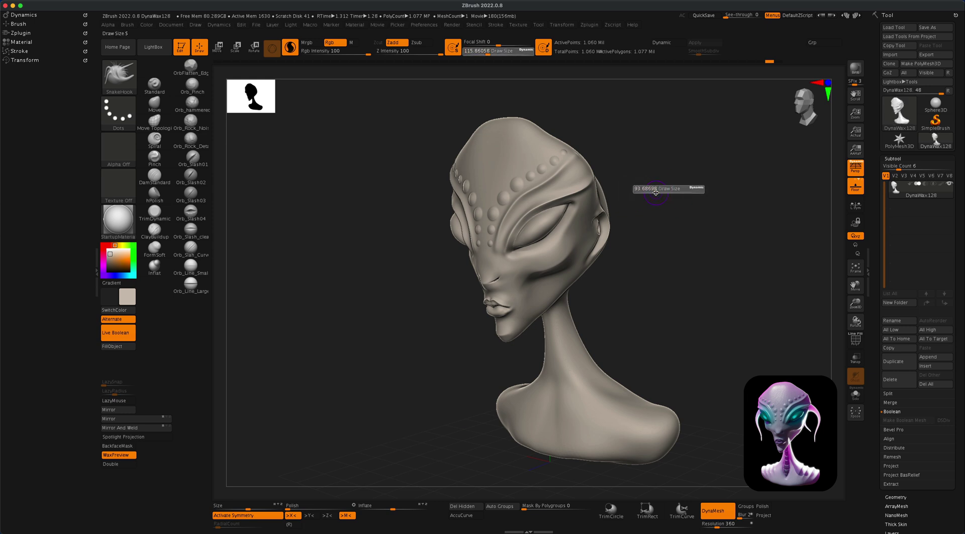
pyautogui.click(655, 192)
pyautogui.moveTo(692, 196)
pyautogui.mouseDown()
pyautogui.moveTo(646, 213)
pyautogui.moveTo(575, 215)
pyautogui.moveTo(600, 261)
pyautogui.mouseUp()
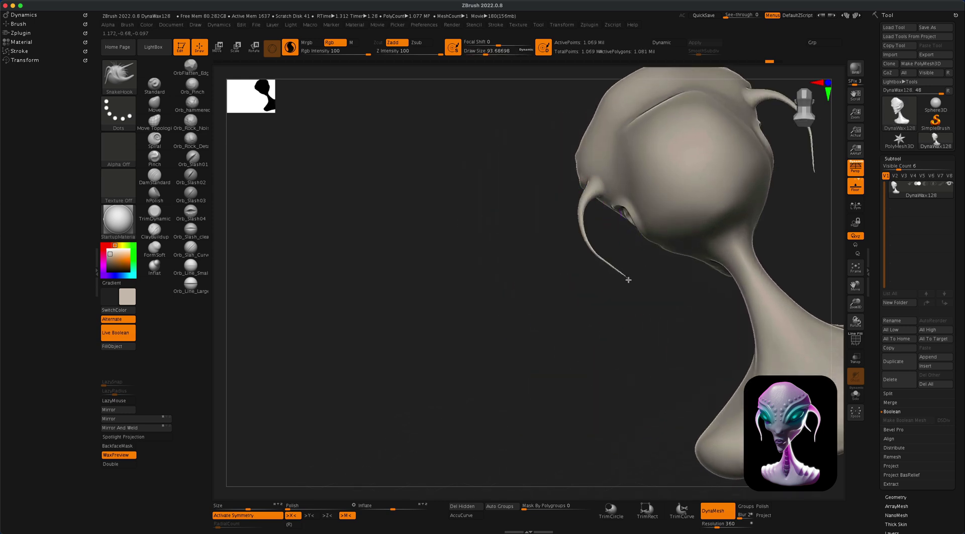
pyautogui.hotkey('ctrl', 'z')
# Step: Pull a thicker pair of downward-curving tendrils out of the sides of the head with SnakeHook at draw size about 167
pyautogui.press('s')
pyautogui.click(583, 273)
pyautogui.moveTo(573, 207)
pyautogui.mouseDown()
pyautogui.moveTo(605, 277)
pyautogui.moveTo(638, 315)
pyautogui.mouseUp()
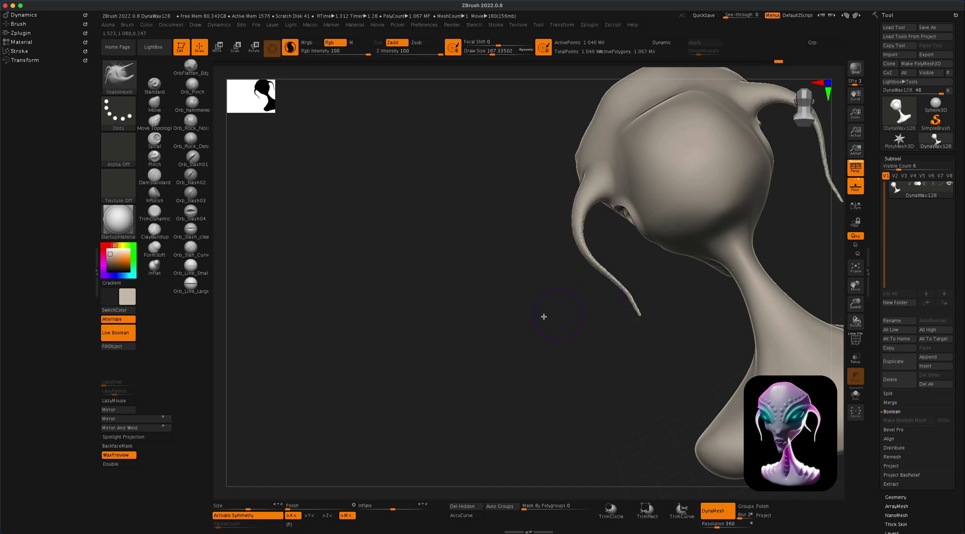
pyautogui.moveTo(532, 320)
pyautogui.mouseDown()
pyautogui.moveTo(605, 287)
pyautogui.moveTo(532, 308)
pyautogui.moveTo(517, 344)
pyautogui.moveTo(529, 286)
pyautogui.moveTo(525, 323)
pyautogui.moveTo(581, 205)
pyautogui.moveTo(523, 280)
pyautogui.mouseUp()
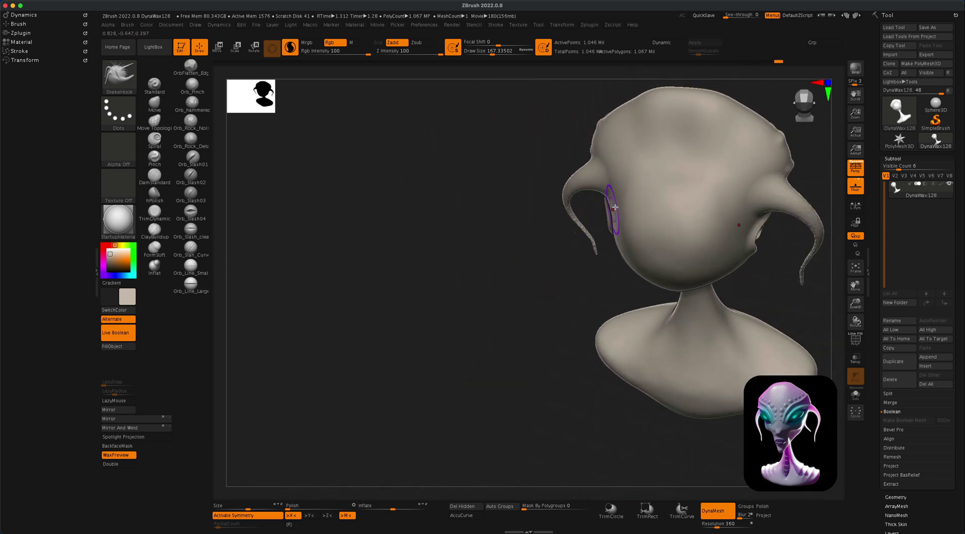
# Step: Pull a second pair of downward-curving tendrils out of the back of the head, behind the ears
pyautogui.moveTo(619, 195)
pyautogui.mouseDown()
pyautogui.moveTo(596, 272)
pyautogui.moveTo(553, 307)
pyautogui.moveTo(503, 274)
pyautogui.moveTo(506, 242)
pyautogui.moveTo(487, 263)
pyautogui.moveTo(497, 263)
pyautogui.mouseUp()
pyautogui.hotkey('ctrl', 'z')
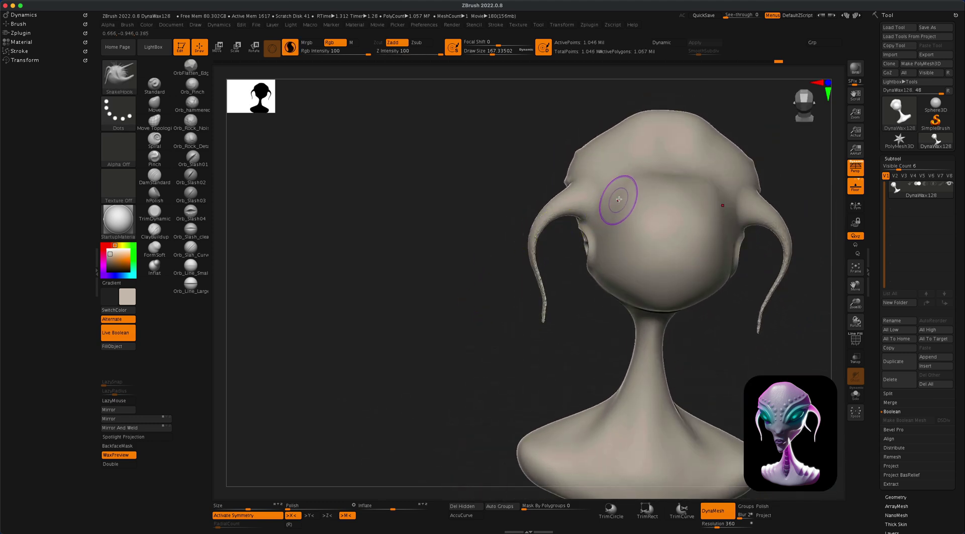
pyautogui.moveTo(620, 199)
pyautogui.mouseDown()
pyautogui.moveTo(582, 314)
pyautogui.moveTo(564, 338)
pyautogui.mouseUp()
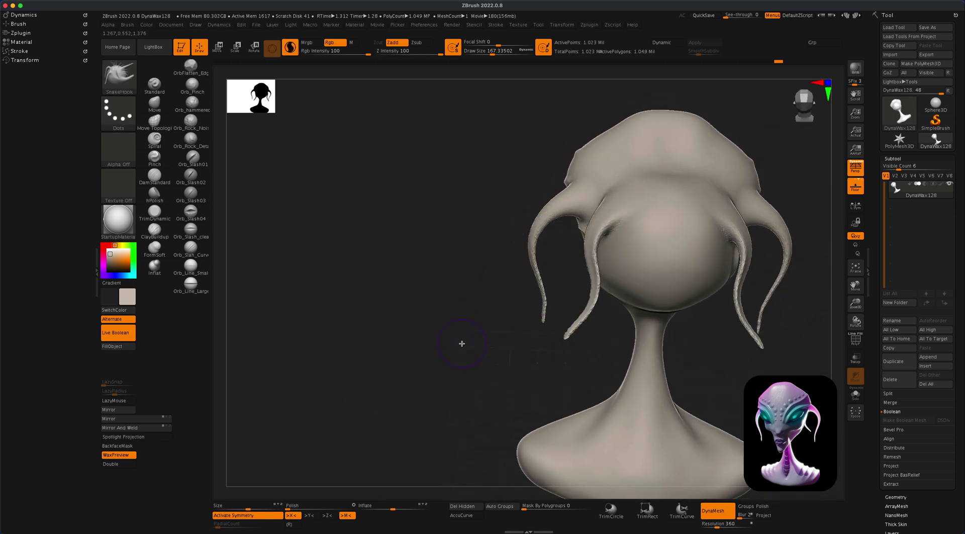
pyautogui.moveTo(469, 345)
pyautogui.mouseDown()
pyautogui.moveTo(536, 346)
pyautogui.moveTo(461, 340)
pyautogui.moveTo(470, 327)
pyautogui.mouseUp()
# Step: Turn off Sculptris Pro, remesh the bust with DynaMesh, and smooth the tendrils and their bases on the head
pyautogui.click(290, 50)
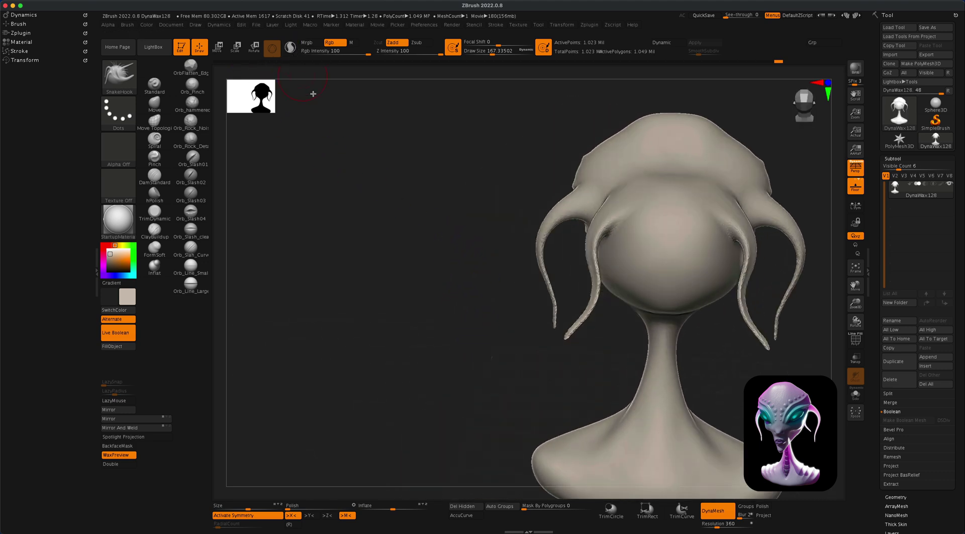
pyautogui.keyDown('ctrl'); pyautogui.moveTo(417, 236); pyautogui.dragTo(480, 315); pyautogui.keyUp('ctrl')
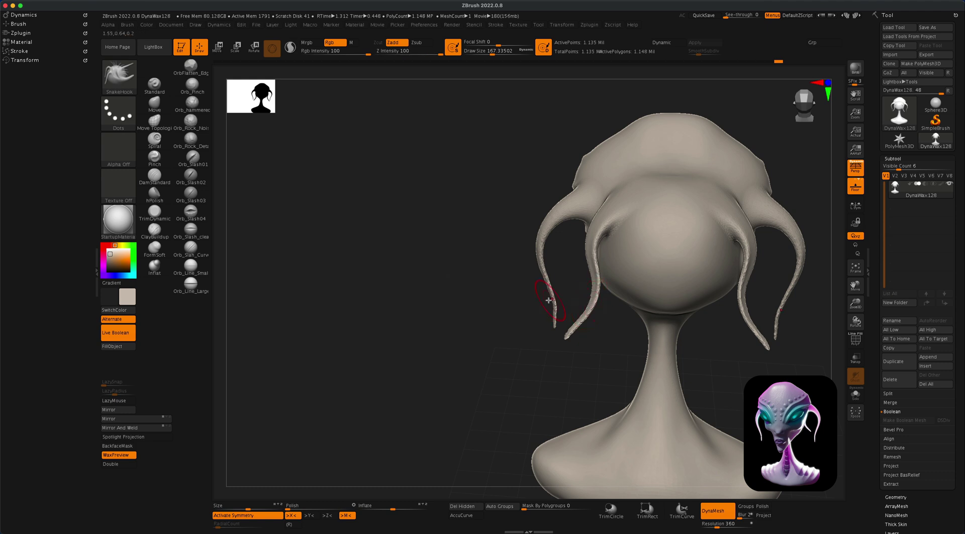
pyautogui.press('shift')
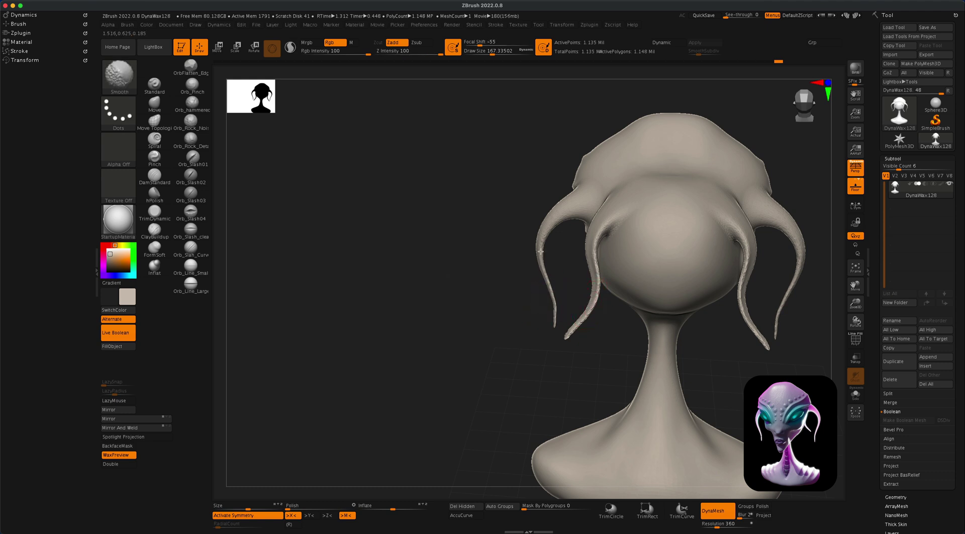
pyautogui.keyDown('shift'); pyautogui.moveTo(576, 203); pyautogui.dragTo(598, 201); pyautogui.keyUp('shift')
pyautogui.keyDown('shift'); pyautogui.moveTo(728, 233); pyautogui.dragTo(729, 224); pyautogui.keyUp('shift')
pyautogui.moveTo(581, 338); pyautogui.dragTo(627, 280)
pyautogui.moveTo(514, 318); pyautogui.dragTo(626, 285)
pyautogui.keyDown('shift'); pyautogui.moveTo(630, 339); pyautogui.dragTo(646, 335); pyautogui.keyUp('shift')
pyautogui.moveTo(536, 347)
pyautogui.mouseDown()
pyautogui.moveTo(566, 357)
pyautogui.moveTo(613, 297)
pyautogui.mouseUp()
pyautogui.keyDown('shift'); pyautogui.moveTo(727, 224); pyautogui.dragTo(713, 224); pyautogui.keyUp('shift')
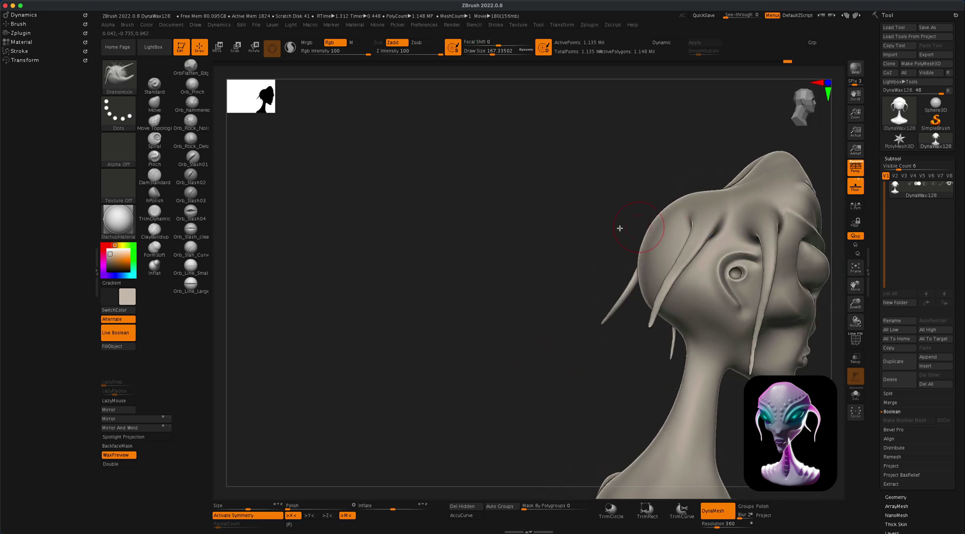
# Step: Smooth the bases of the tendrils where they join the sides and back of the head
pyautogui.moveTo(602, 228); pyautogui.dragTo(598, 206)
pyautogui.moveTo(704, 171); pyautogui.dragTo(696, 172)
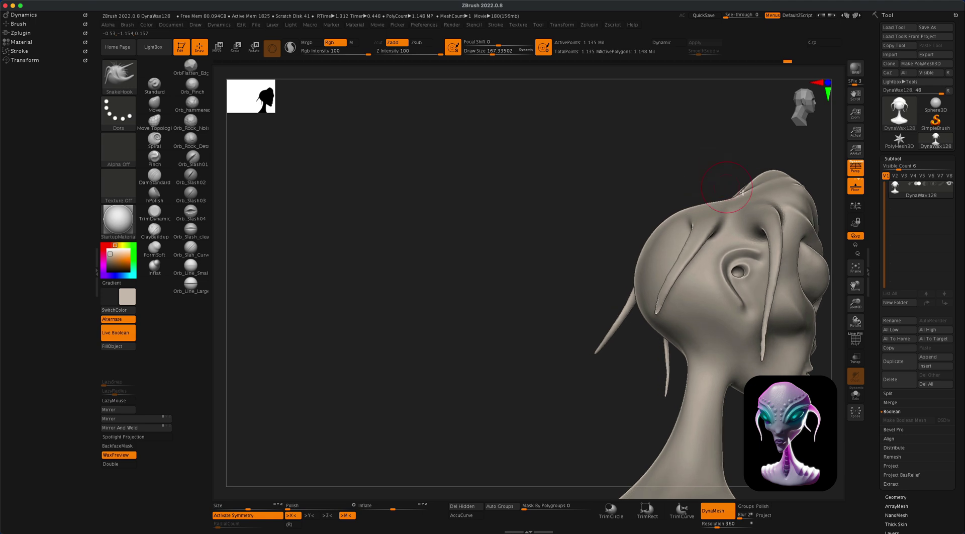
pyautogui.keyDown('shift'); pyautogui.moveTo(755, 220); pyautogui.dragTo(750, 231); pyautogui.keyUp('shift')
pyautogui.moveTo(677, 174); pyautogui.dragTo(658, 171)
pyautogui.keyDown('shift'); pyautogui.moveTo(775, 217); pyautogui.dragTo(770, 209); pyautogui.keyUp('shift')
pyautogui.moveTo(649, 256)
pyautogui.mouseDown()
pyautogui.moveTo(586, 266)
pyautogui.moveTo(599, 247)
pyautogui.moveTo(439, 218)
pyautogui.moveTo(660, 250)
pyautogui.mouseUp()
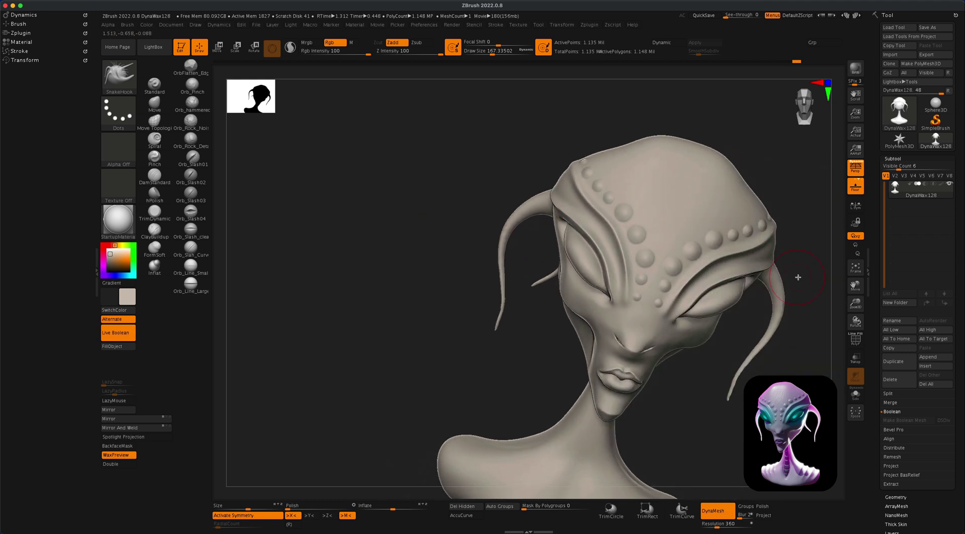
pyautogui.keyDown('shift'); pyautogui.moveTo(803, 275); pyautogui.dragTo(796, 272); pyautogui.keyUp('shift')
pyautogui.keyDown('alt'); pyautogui.moveTo(761, 342); pyautogui.dragTo(725, 289); pyautogui.keyUp('alt')
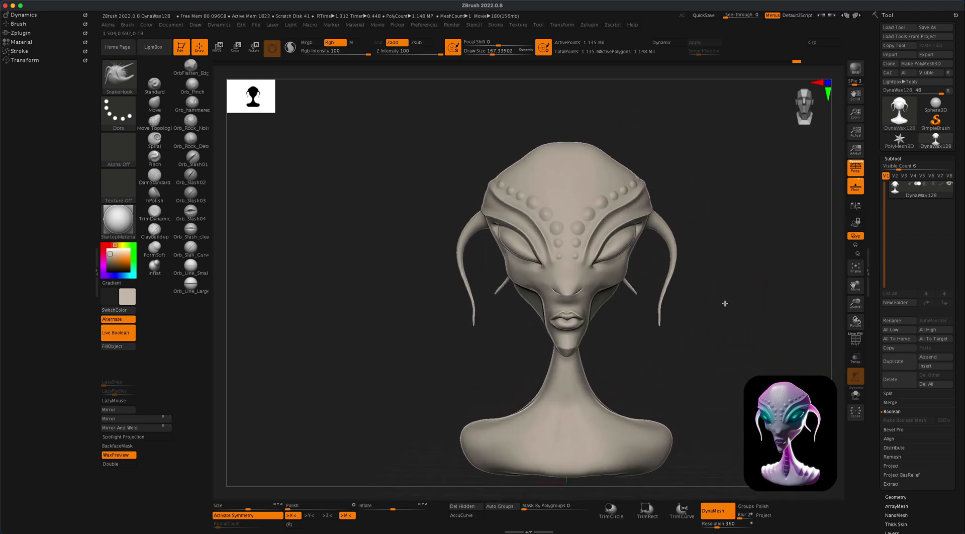
# Step: Carve a first groove across the top of the shoulders with the DamStandard brush at draw size about 228
pyautogui.moveTo(725, 302); pyautogui.dragTo(625, 259)
pyautogui.click(154, 175)
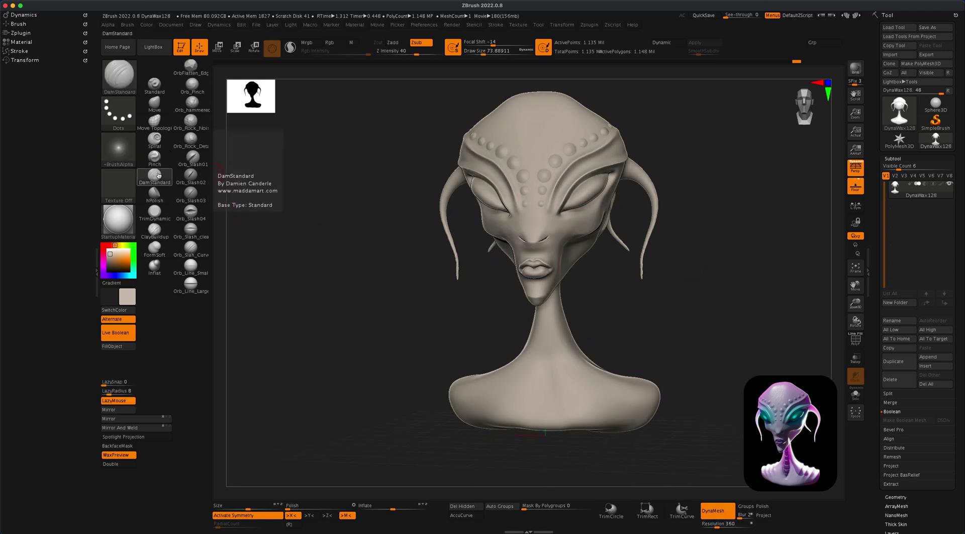
pyautogui.keyDown('alt'); pyautogui.moveTo(374, 289); pyautogui.dragTo(387, 310); pyautogui.keyUp('alt')
pyautogui.press('s')
pyautogui.moveTo(567, 324); pyautogui.dragTo(564, 289)
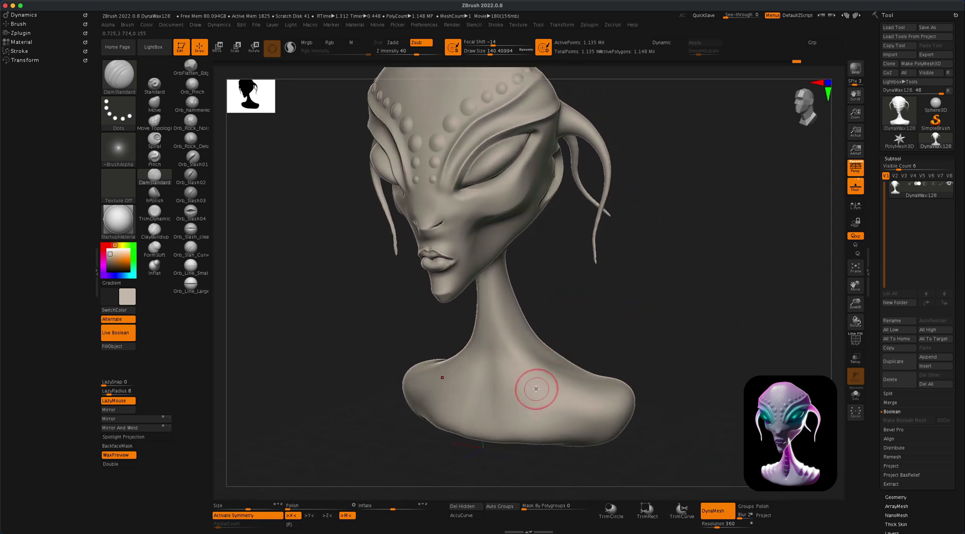
pyautogui.press('s')
pyautogui.moveTo(538, 386)
pyautogui.mouseDown()
pyautogui.moveTo(626, 338)
pyautogui.moveTo(620, 353)
pyautogui.moveTo(549, 383)
pyautogui.mouseUp()
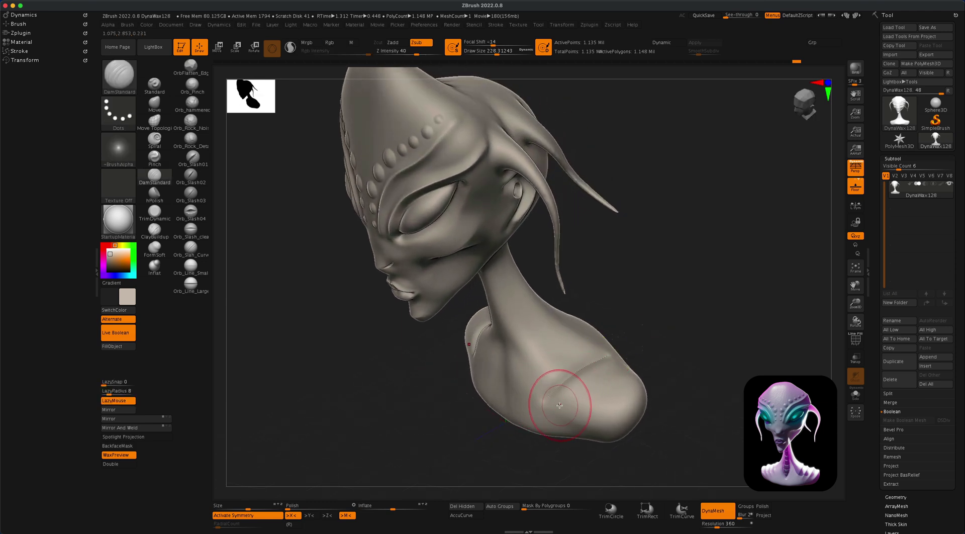
# Step: Carve a row of parallel grooves across the shoulders, from their outer ends toward the neck, with DamStandard
pyautogui.moveTo(559, 411); pyautogui.dragTo(602, 377)
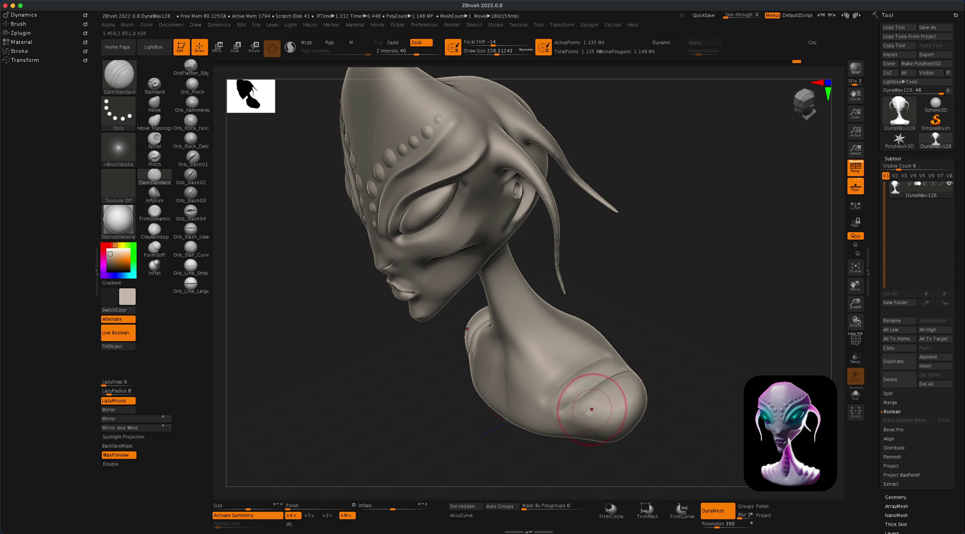
pyautogui.moveTo(565, 415); pyautogui.dragTo(638, 384)
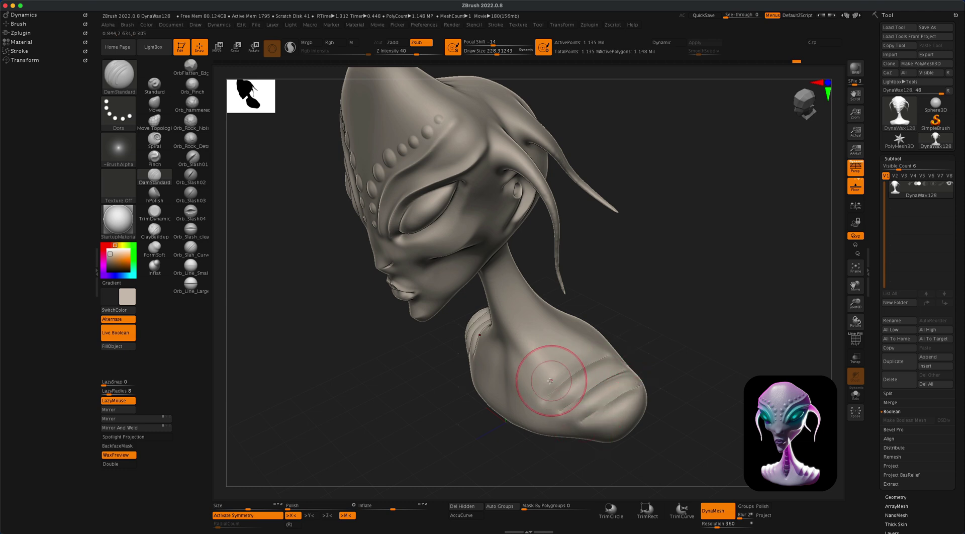
pyautogui.moveTo(526, 388); pyautogui.dragTo(598, 343)
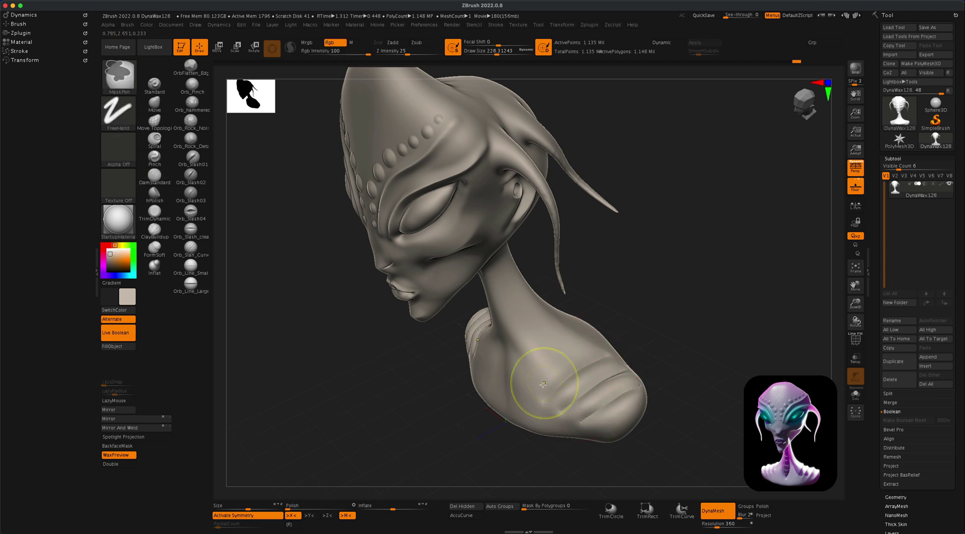
pyautogui.moveTo(530, 391); pyautogui.dragTo(608, 346)
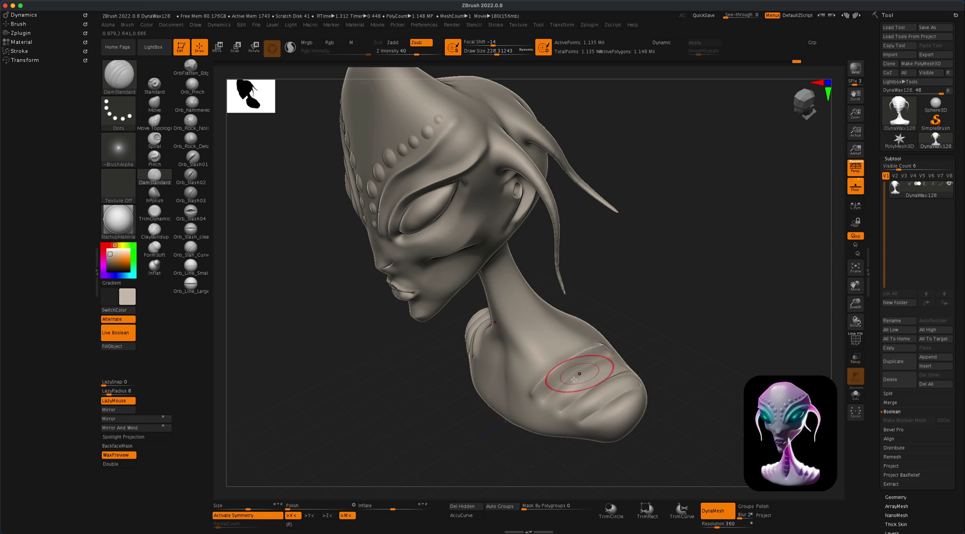
pyautogui.moveTo(547, 397); pyautogui.dragTo(602, 365)
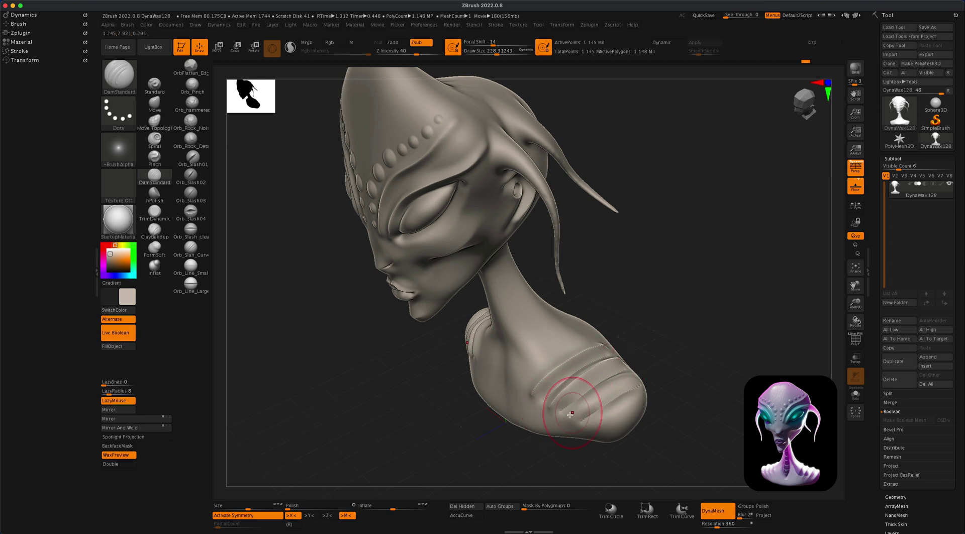
# Step: Undo the last groove stroke, recut the outermost shoulder grooves deeper, and remesh the bust with DynaMesh
pyautogui.moveTo(569, 413); pyautogui.dragTo(635, 373)
pyautogui.hotkey('ctrl', 'z')
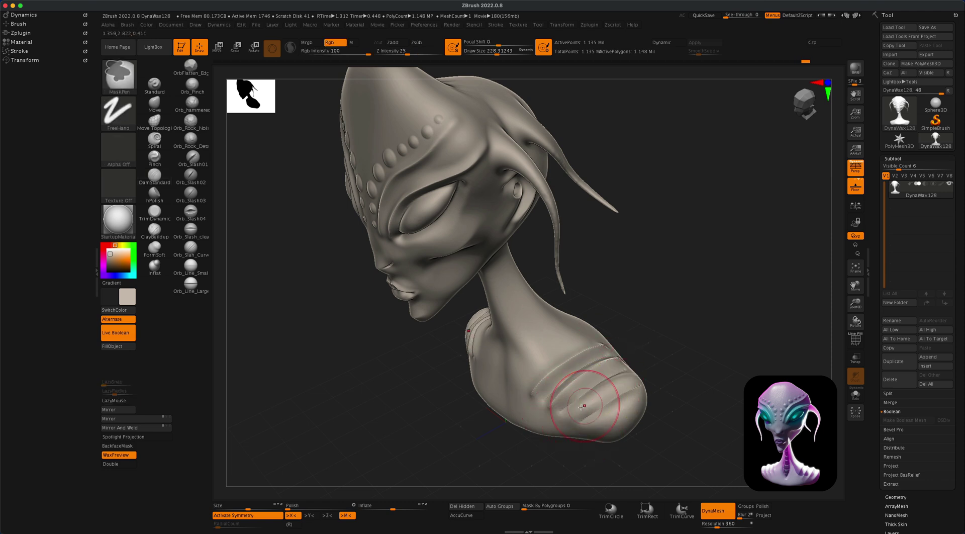
pyautogui.moveTo(568, 417); pyautogui.dragTo(643, 375)
pyautogui.moveTo(603, 420); pyautogui.dragTo(649, 392)
pyautogui.moveTo(697, 329)
pyautogui.mouseDown()
pyautogui.moveTo(717, 302)
pyautogui.moveTo(703, 306)
pyautogui.mouseUp()
pyautogui.keyDown('ctrl'); pyautogui.moveTo(638, 301); pyautogui.dragTo(696, 369); pyautogui.keyUp('ctrl')
pyautogui.moveTo(667, 335)
pyautogui.keyDown('ctrl'); pyautogui.mouseDown()
pyautogui.moveTo(652, 312)
pyautogui.moveTo(631, 344)
pyautogui.moveTo(643, 345)
pyautogui.moveTo(616, 380)
pyautogui.mouseUp(); pyautogui.keyUp('ctrl')
pyautogui.moveTo(685, 348); pyautogui.dragTo(667, 313)
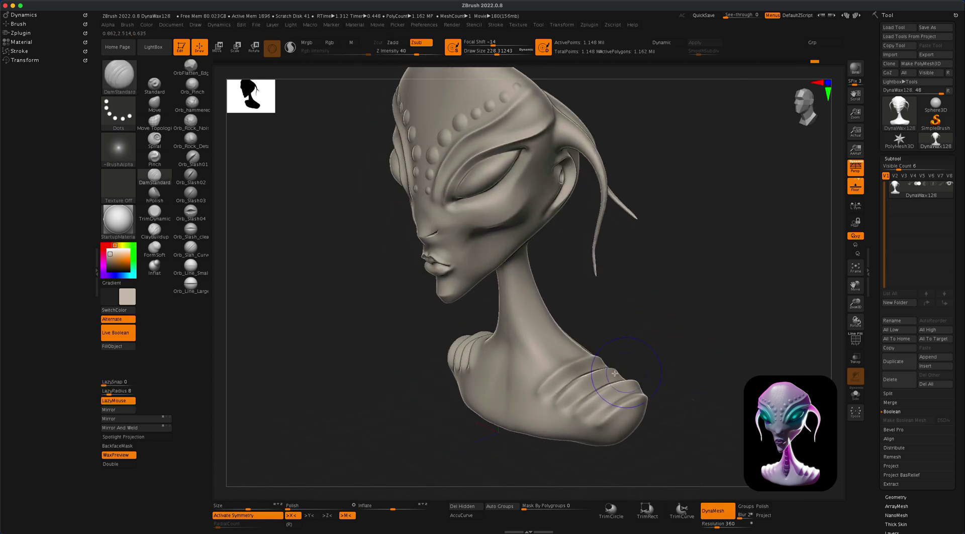
# Step: Sharpen the ridges between the shoulder grooves with the Pinch brush at draw sizes of about 245 and 192
pyautogui.click(163, 156)
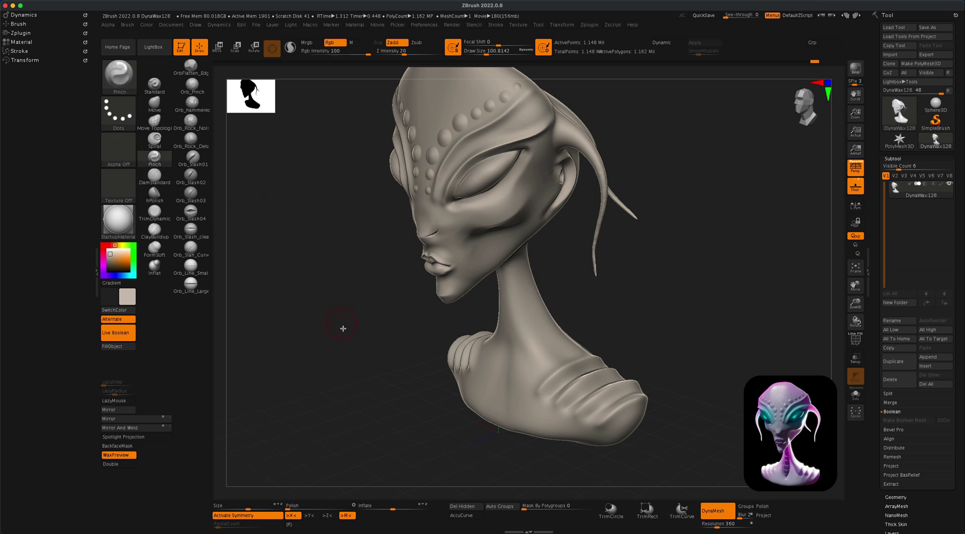
pyautogui.moveTo(387, 370)
pyautogui.mouseDown()
pyautogui.moveTo(375, 374)
pyautogui.moveTo(388, 323)
pyautogui.mouseUp()
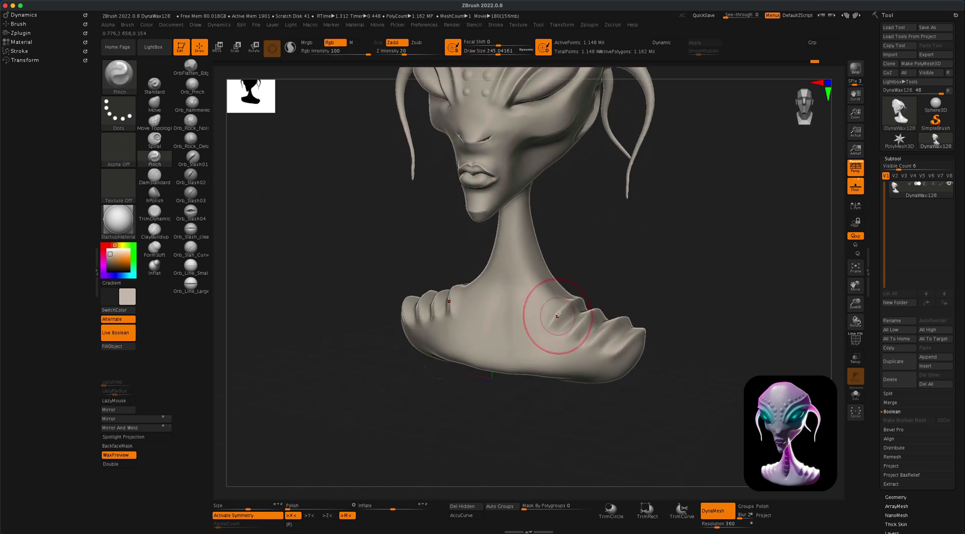
pyautogui.moveTo(556, 311); pyautogui.dragTo(545, 327)
pyautogui.moveTo(638, 306)
pyautogui.keyDown('alt'); pyautogui.mouseDown()
pyautogui.moveTo(662, 278)
pyautogui.moveTo(627, 306)
pyautogui.mouseUp(); pyautogui.keyUp('alt')
pyautogui.press('s')
pyautogui.moveTo(562, 348); pyautogui.dragTo(562, 351)
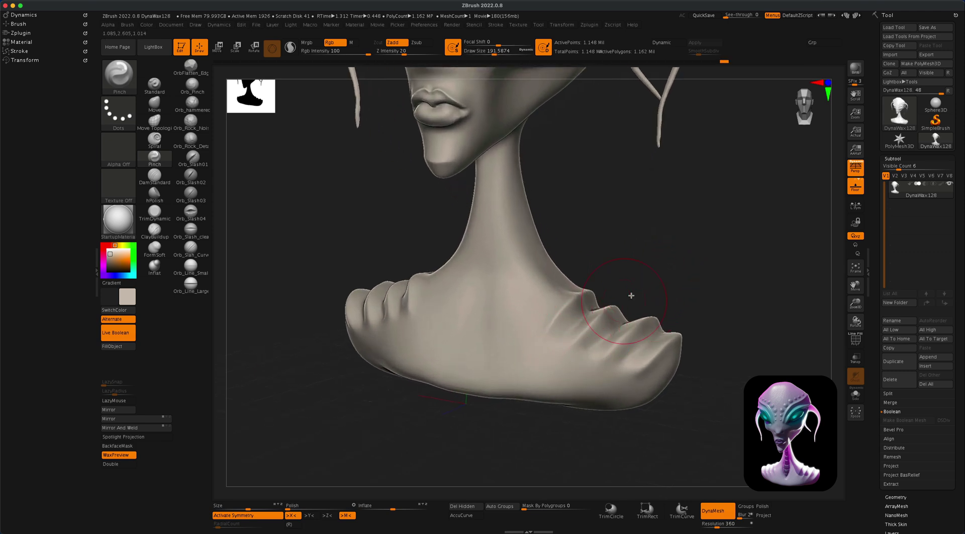
pyautogui.moveTo(637, 287)
pyautogui.mouseDown()
pyautogui.moveTo(633, 271)
pyautogui.moveTo(656, 304)
pyautogui.mouseUp()
# Step: Pinch the ends of the shoulder ridges along the sides and back of the shoulders at draw size about 120
pyautogui.press('s')
pyautogui.moveTo(605, 352); pyautogui.dragTo(588, 368)
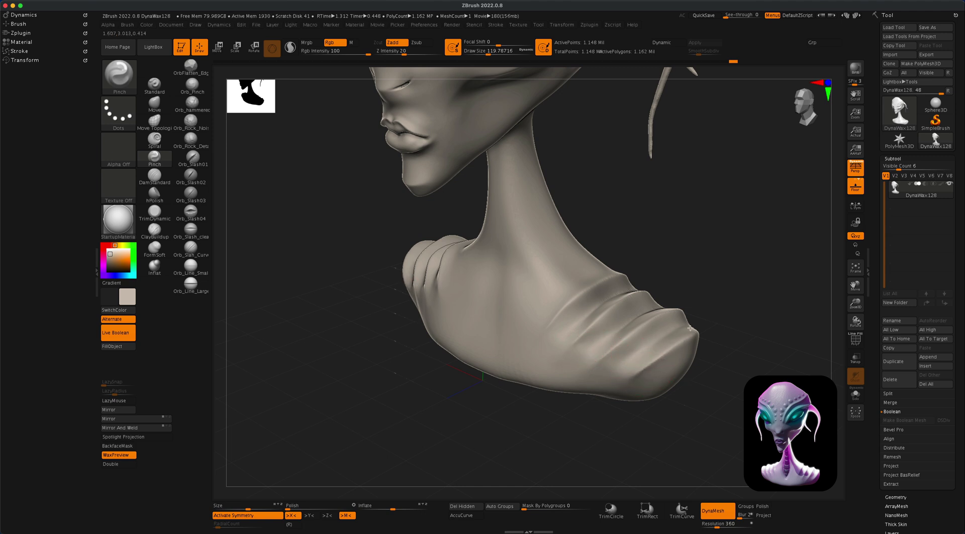
pyautogui.moveTo(750, 284); pyautogui.dragTo(673, 322)
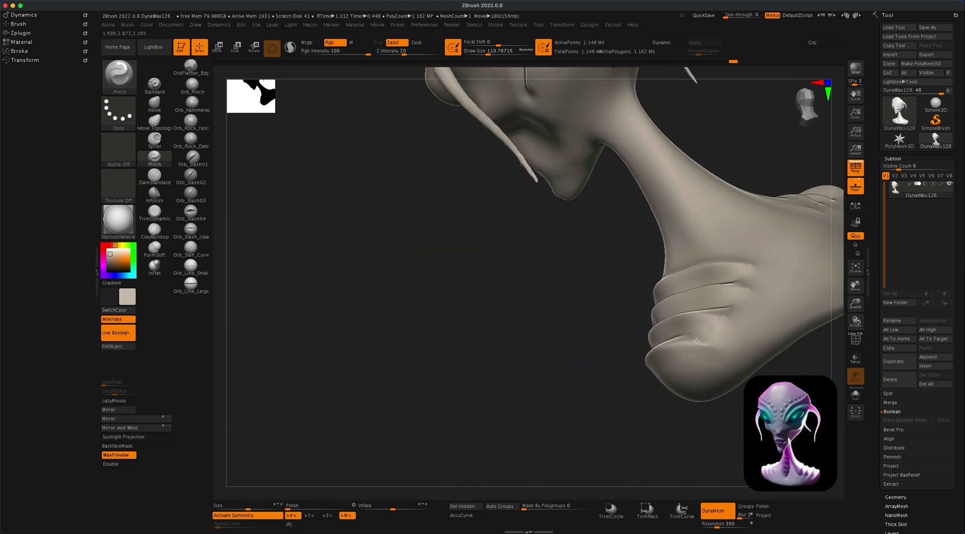
pyautogui.moveTo(696, 340)
pyautogui.mouseDown(button='right')
pyautogui.moveTo(564, 359)
pyautogui.moveTo(710, 347)
pyautogui.mouseUp(button='right')
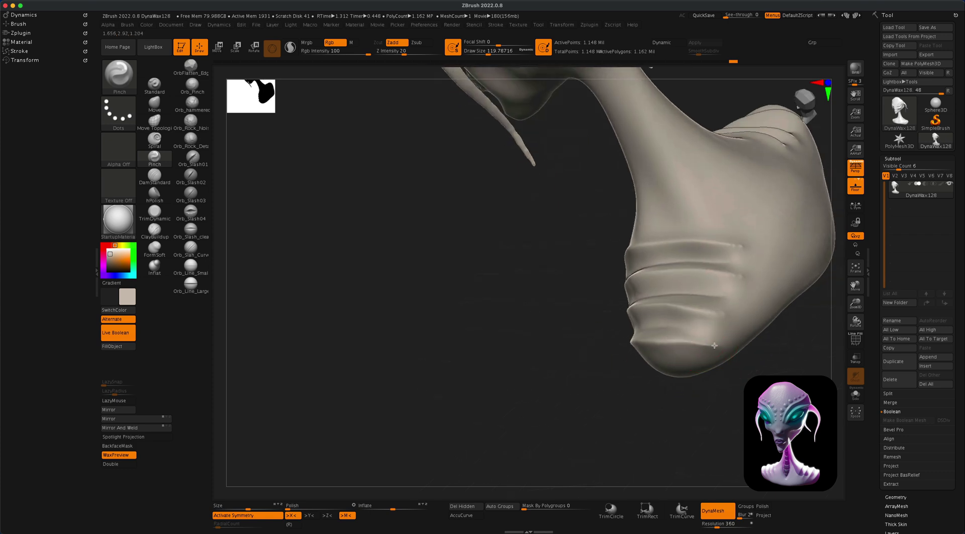
pyautogui.moveTo(559, 338)
pyautogui.mouseDown(button='right')
pyautogui.moveTo(625, 317)
pyautogui.moveTo(702, 355)
pyautogui.moveTo(601, 317)
pyautogui.mouseUp(button='right')
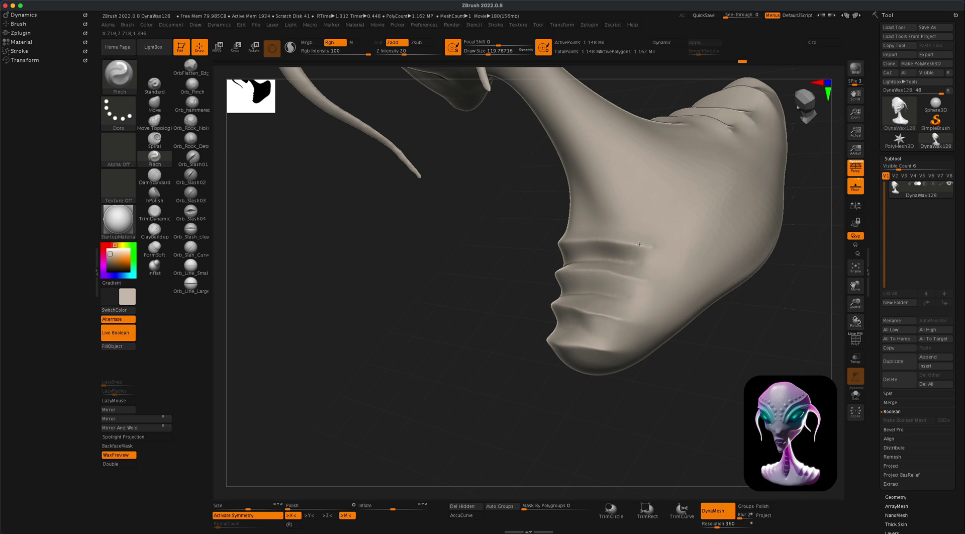
pyautogui.moveTo(642, 244); pyautogui.dragTo(656, 247)
# Step: Remesh the bust with DynaMesh and soften the shoulder ridges with the Smooth brush at draw size about 202
pyautogui.keyDown('ctrl'); pyautogui.moveTo(497, 334); pyautogui.dragTo(480, 360); pyautogui.keyUp('ctrl')
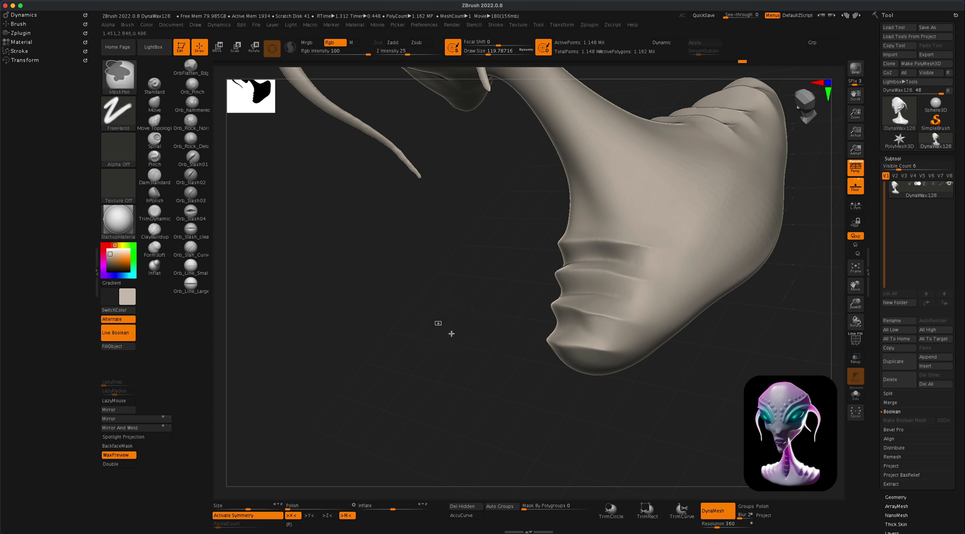
pyautogui.keyDown('shift'); pyautogui.moveTo(634, 267); pyautogui.dragTo(608, 247); pyautogui.keyUp('shift')
pyautogui.press('s')
pyautogui.click(491, 297)
pyautogui.keyDown('shift'); pyautogui.moveTo(576, 311); pyautogui.dragTo(582, 322); pyautogui.keyUp('shift')
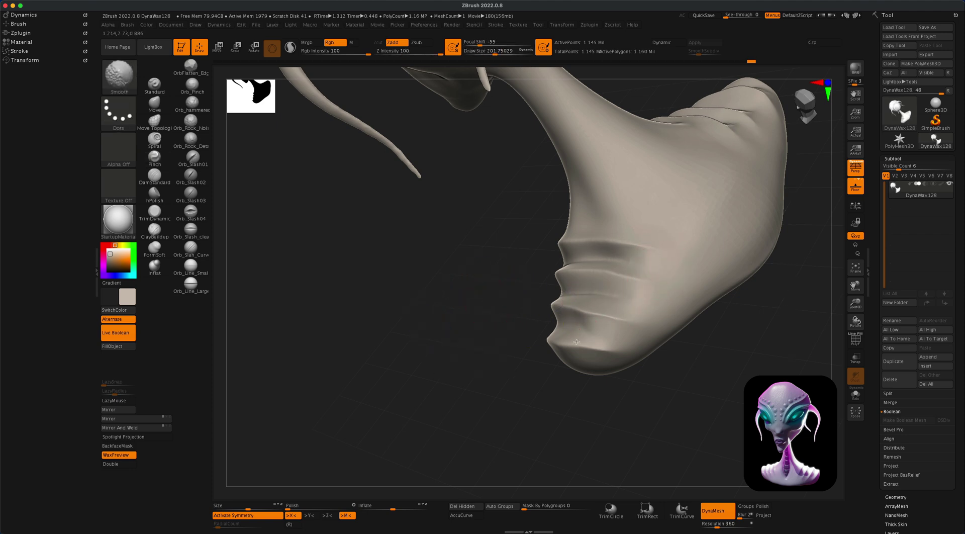
# Step: Reshape the shoulder ridges with the Move brush at draw sizes of about 112 and 187, smoothing between them
pyautogui.click(155, 105)
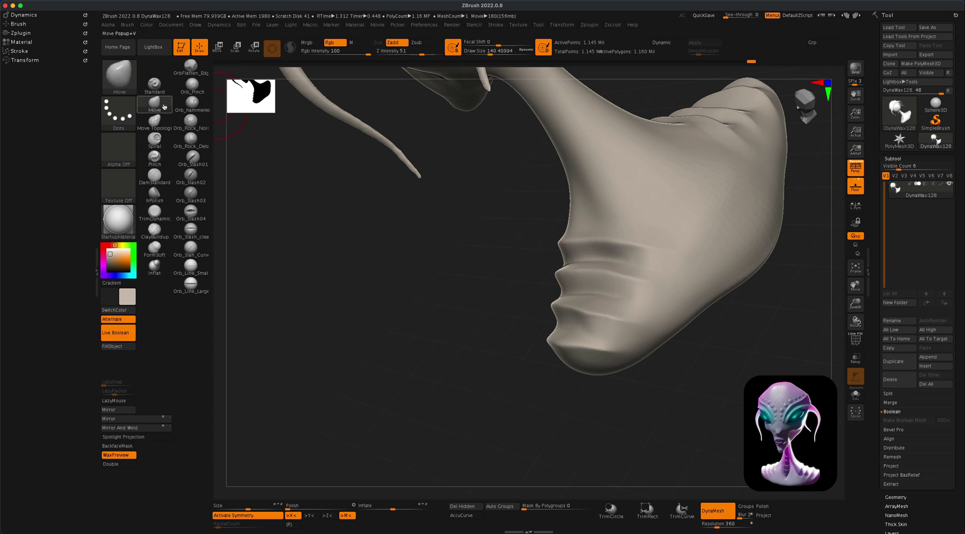
pyautogui.moveTo(458, 319); pyautogui.dragTo(457, 320)
pyautogui.press('s')
pyautogui.click(458, 319)
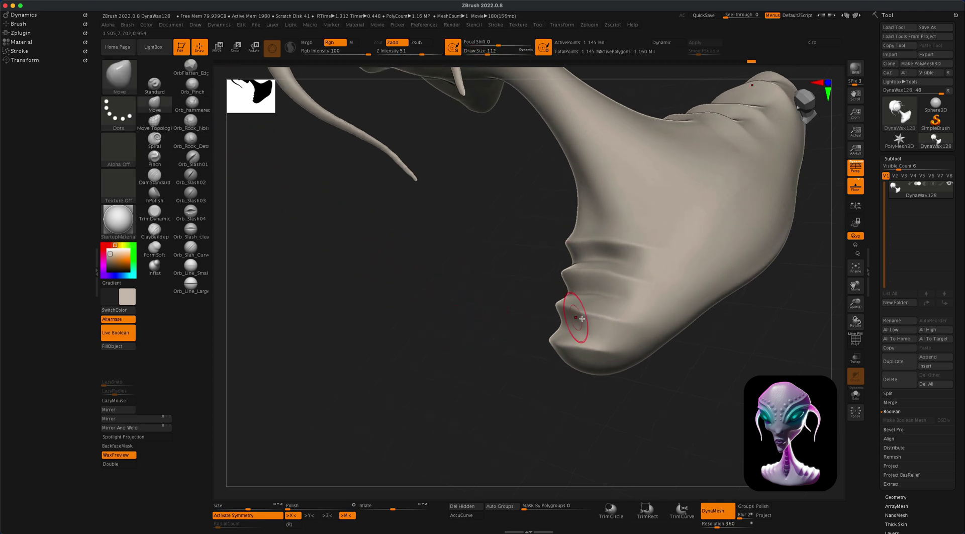
pyautogui.press('s')
pyautogui.moveTo(474, 326); pyautogui.dragTo(481, 326)
pyautogui.keyDown('shift'); pyautogui.moveTo(623, 334); pyautogui.dragTo(653, 321); pyautogui.keyUp('shift')
pyautogui.moveTo(478, 318)
pyautogui.mouseDown()
pyautogui.moveTo(493, 321)
pyautogui.moveTo(448, 381)
pyautogui.moveTo(653, 304)
pyautogui.mouseUp()
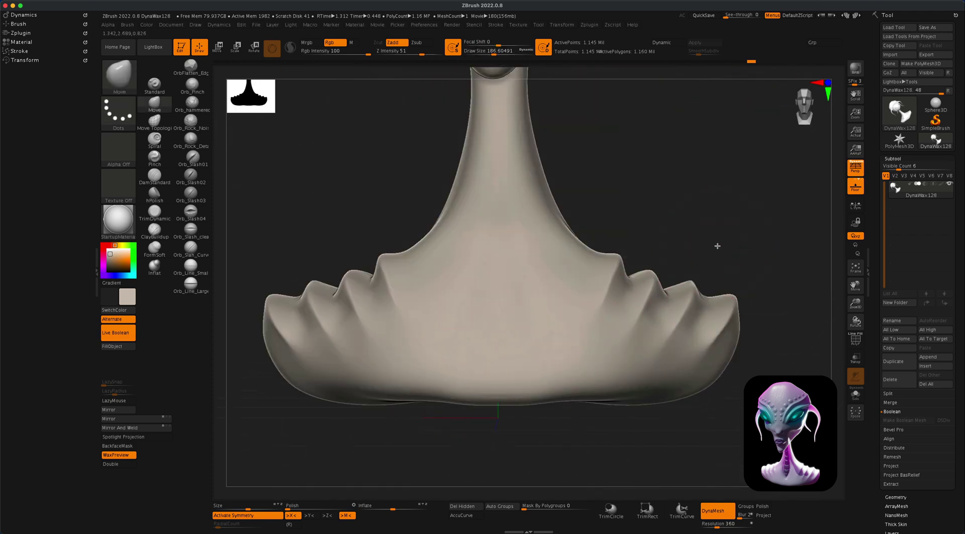
# Step: Carve mirrored grooves down the front of the neck that meet in a point on the chest, using DamStandard at draw size about 177
pyautogui.keyDown('alt'); pyautogui.moveTo(717, 243); pyautogui.dragTo(702, 300); pyautogui.keyUp('alt')
pyautogui.click(154, 175)
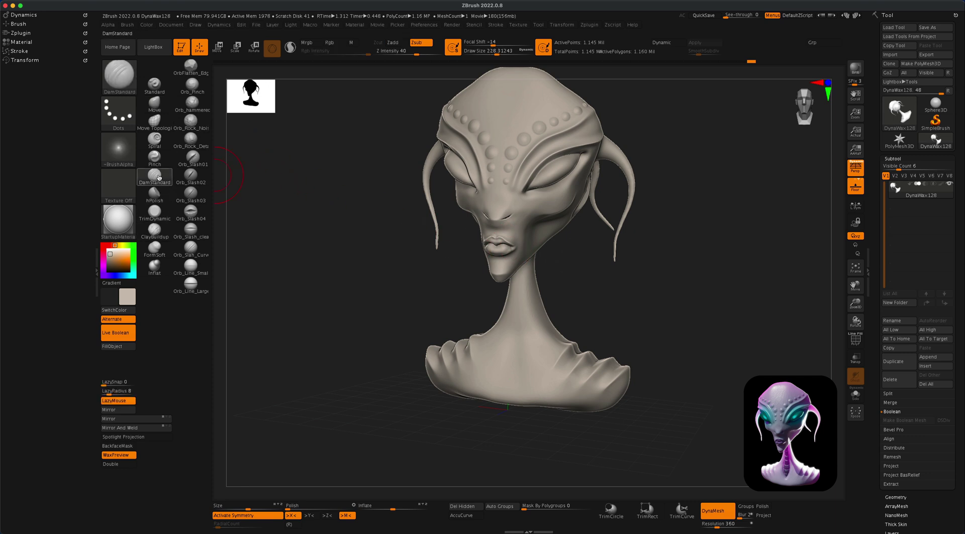
pyautogui.press('s')
pyautogui.click(370, 280)
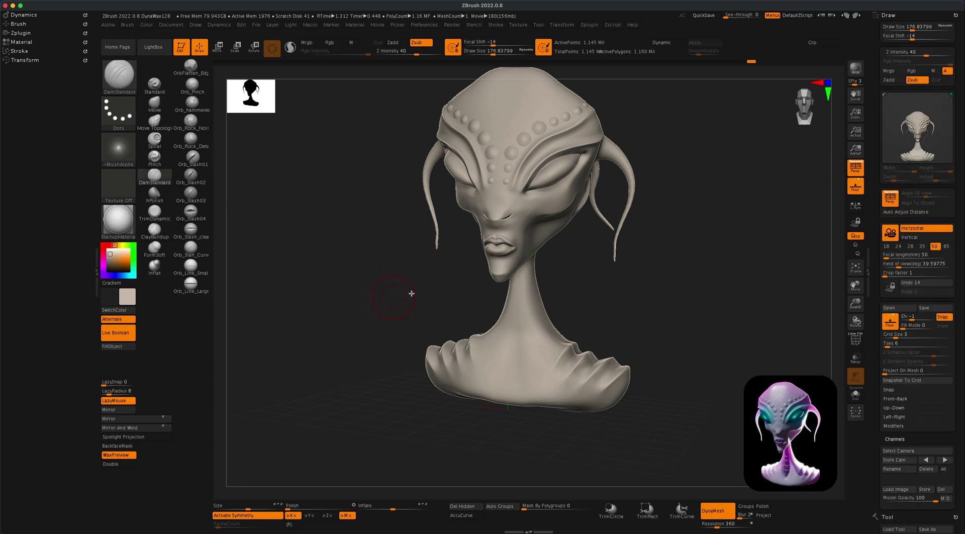
pyautogui.moveTo(622, 306)
pyautogui.keyDown('alt'); pyautogui.mouseDown()
pyautogui.moveTo(620, 265)
pyautogui.moveTo(615, 316)
pyautogui.mouseUp(); pyautogui.keyUp('alt')
pyautogui.moveTo(510, 263); pyautogui.dragTo(514, 395)
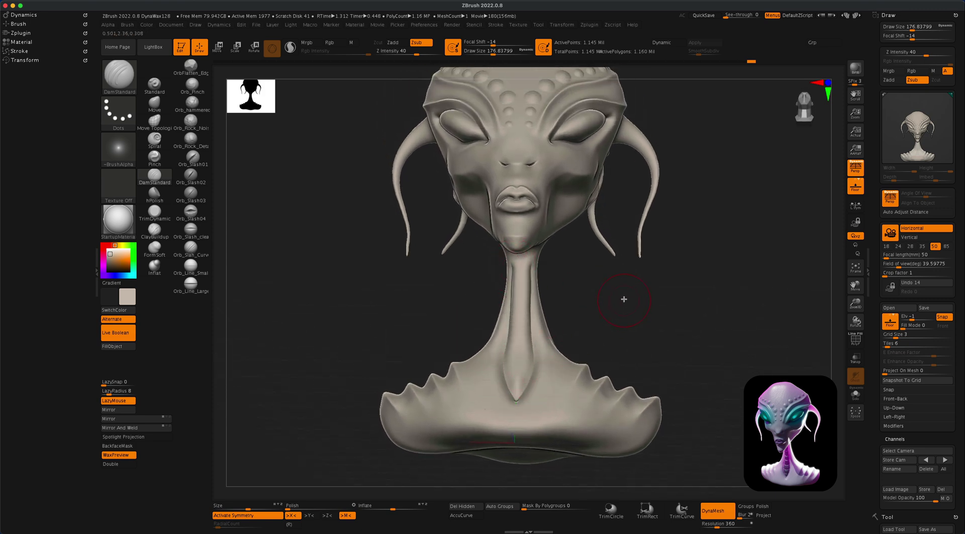
pyautogui.keyDown('alt'); pyautogui.moveTo(624, 297); pyautogui.dragTo(583, 290); pyautogui.keyUp('alt')
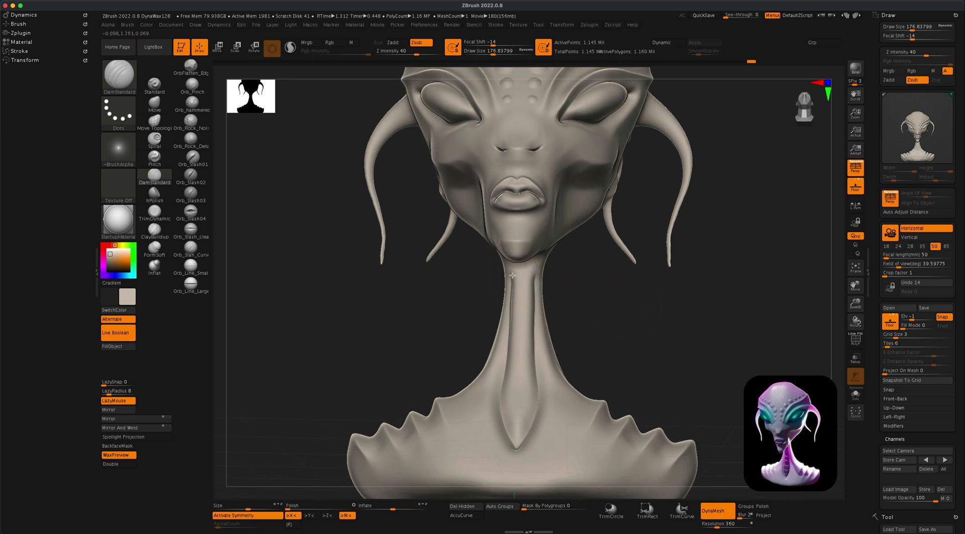
# Step: Undo the oversized stroke and divide the throat strip into segments with horizontal DamStandard creases at draw size about 74
pyautogui.press('super+z')
pyautogui.moveTo(538, 274); pyautogui.dragTo(574, 282)
pyautogui.press('s')
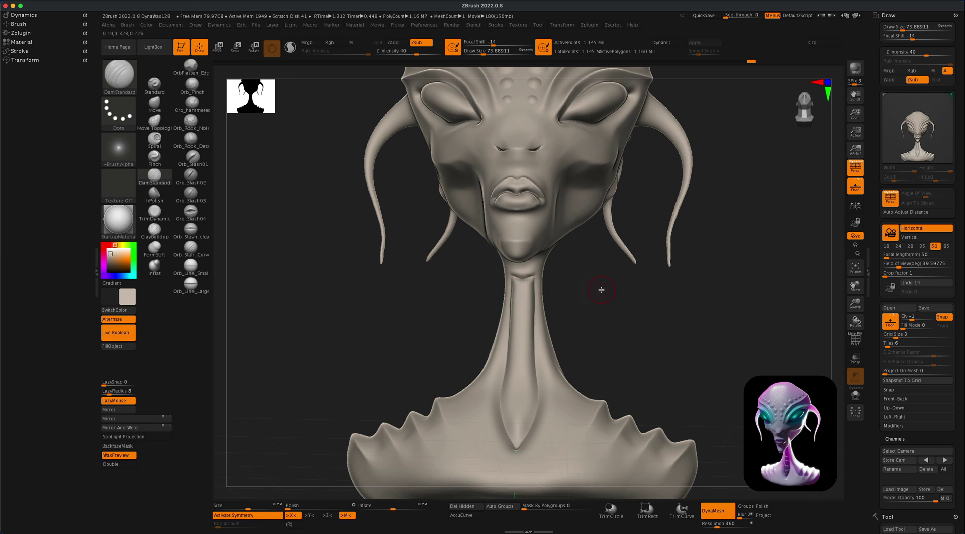
pyautogui.moveTo(600, 292)
pyautogui.mouseDown()
pyautogui.moveTo(607, 297)
pyautogui.moveTo(618, 280)
pyautogui.moveTo(593, 278)
pyautogui.mouseUp()
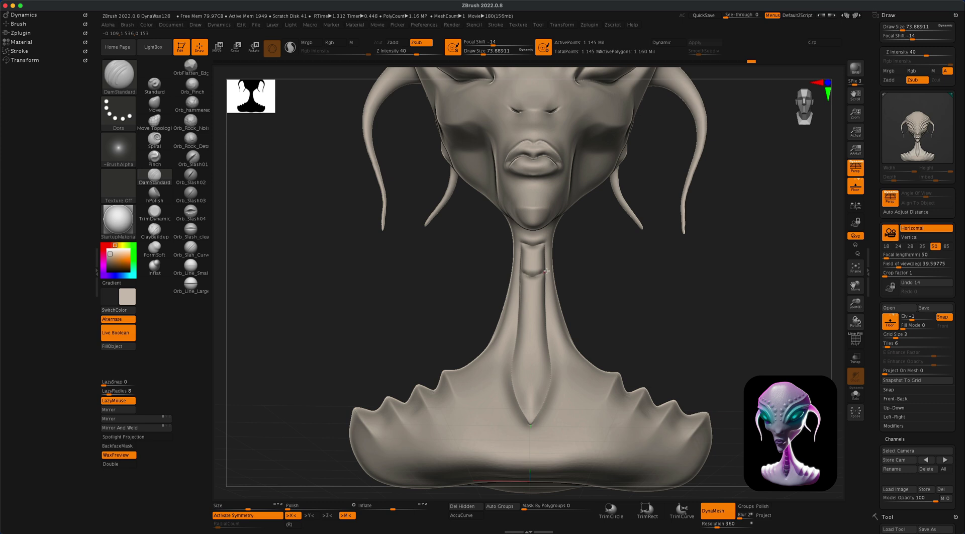
pyautogui.moveTo(606, 273); pyautogui.dragTo(592, 276)
pyautogui.press('super+z')
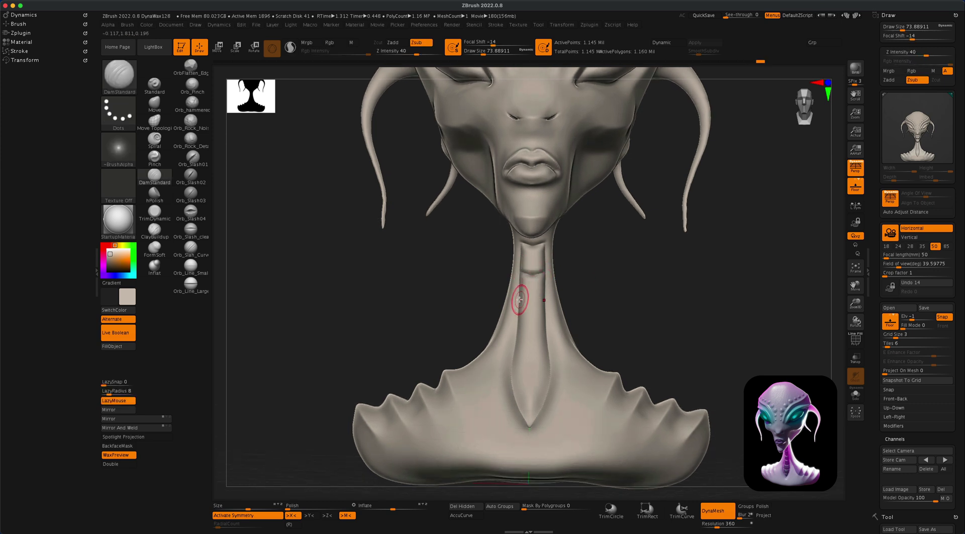
pyautogui.moveTo(596, 291)
pyautogui.mouseDown()
pyautogui.moveTo(583, 298)
pyautogui.moveTo(582, 290)
pyautogui.mouseUp()
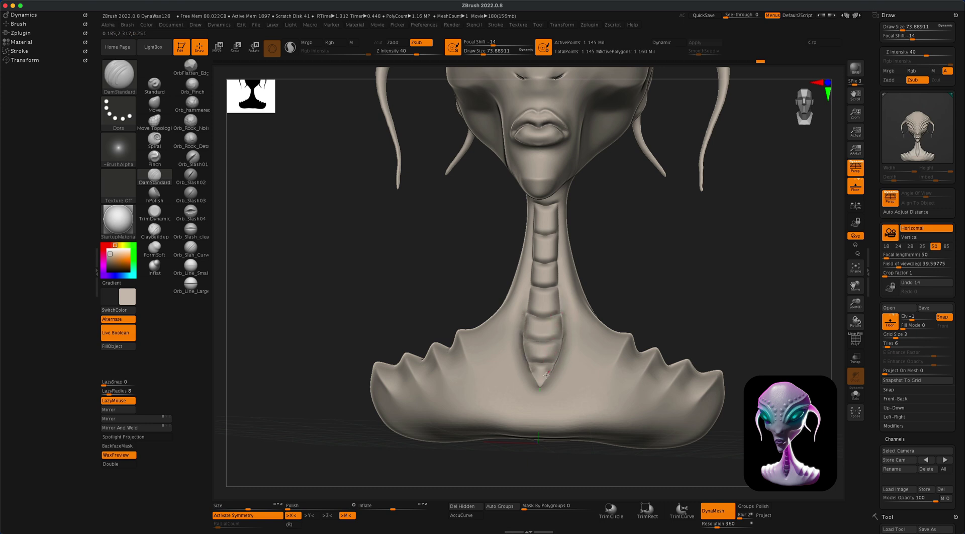
# Step: Deepen the side outlines and segment corners of the throat strip with DamStandard
pyautogui.moveTo(645, 276)
pyautogui.mouseDown()
pyautogui.moveTo(648, 302)
pyautogui.moveTo(657, 273)
pyautogui.mouseUp()
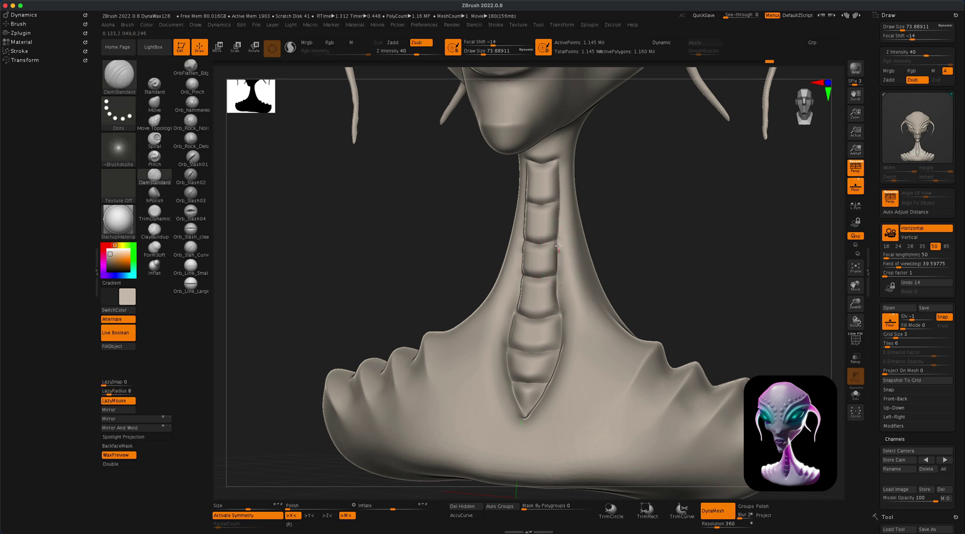
pyautogui.moveTo(647, 215)
pyautogui.mouseDown()
pyautogui.moveTo(660, 216)
pyautogui.moveTo(650, 218)
pyautogui.mouseUp()
pyautogui.moveTo(602, 193); pyautogui.dragTo(564, 216)
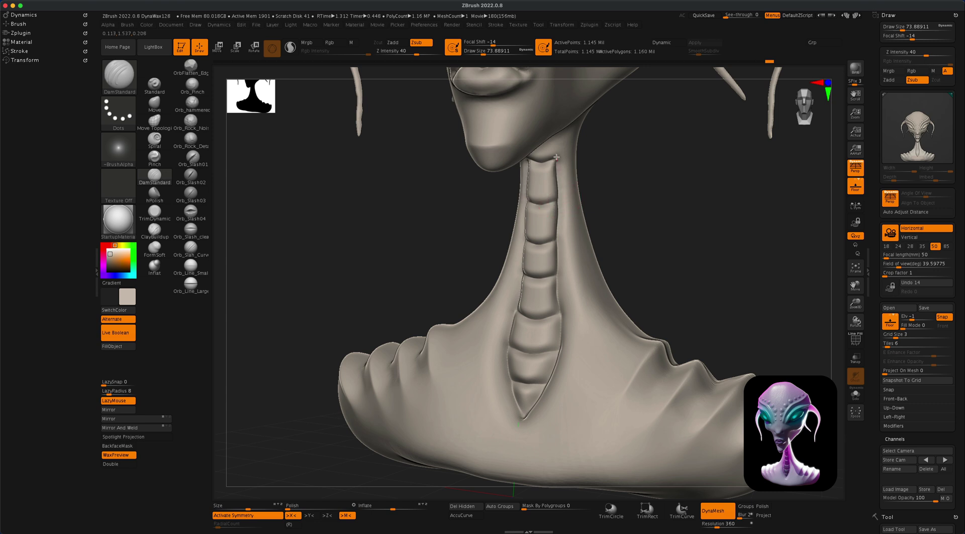
# Step: Soften the throat segments on the front of the neck with the Smooth brush at draw sizes of about 90 and 172
pyautogui.moveTo(641, 161); pyautogui.dragTo(684, 248)
pyautogui.moveTo(620, 215); pyautogui.dragTo(603, 237)
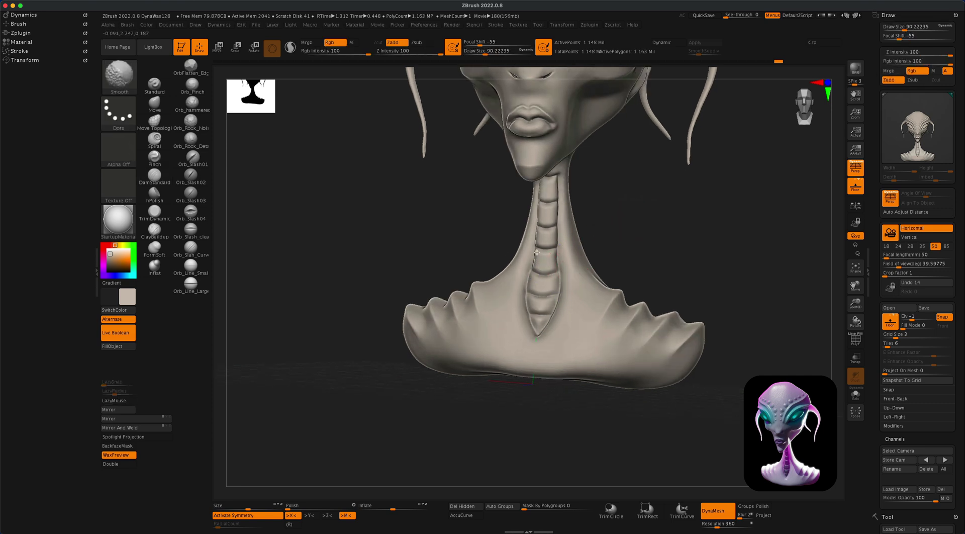
pyautogui.press('s')
pyautogui.moveTo(623, 209); pyautogui.dragTo(595, 192)
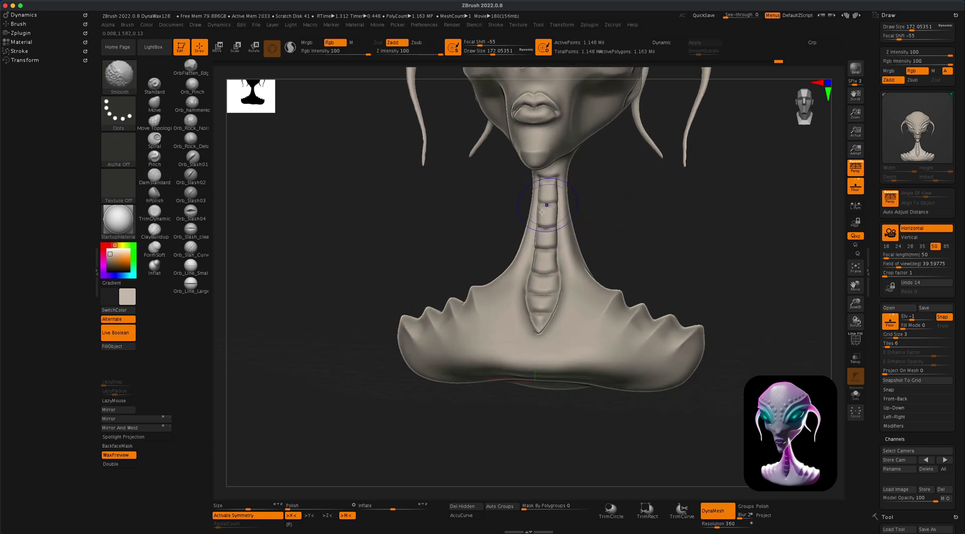
# Step: Render the whole bust with BPR from a three-quarter front view to check the throat and shoulder details
pyautogui.moveTo(611, 230)
pyautogui.mouseDown()
pyautogui.moveTo(655, 217)
pyautogui.moveTo(648, 262)
pyautogui.moveTo(700, 237)
pyautogui.moveTo(745, 168)
pyautogui.mouseUp()
pyautogui.moveTo(736, 208); pyautogui.dragTo(688, 277)
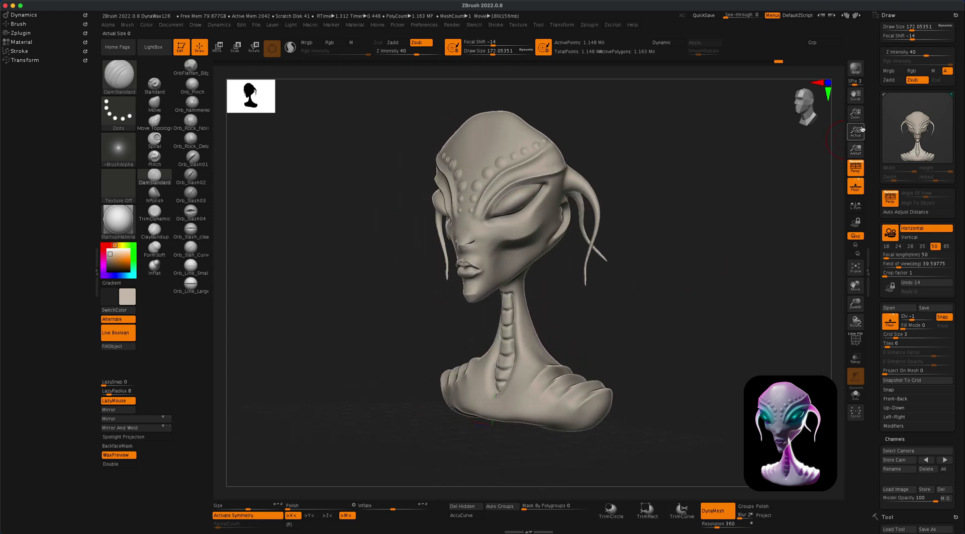
pyautogui.click(855, 68)
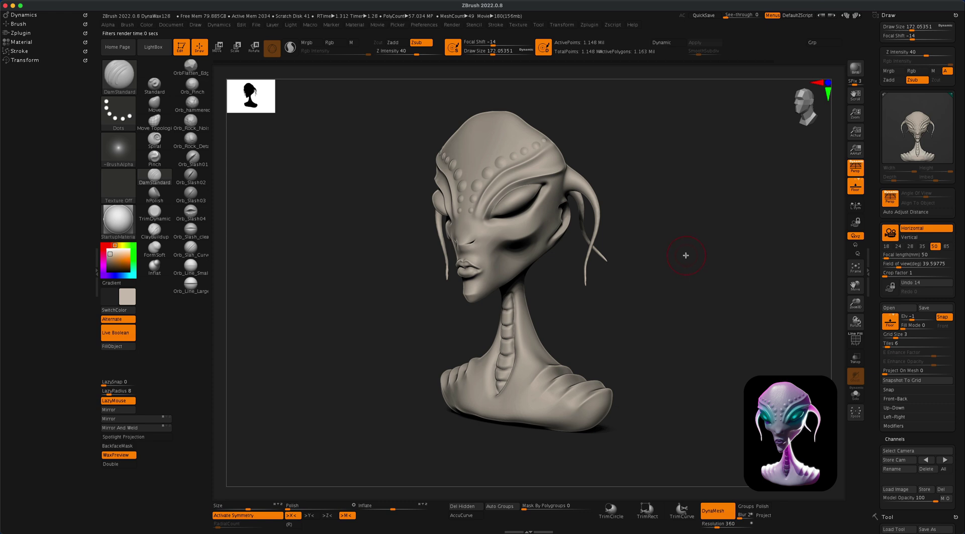
# Step: Try the Pinch brush on the back of the bust at draw sizes of about 217 and 299
pyautogui.moveTo(692, 251)
pyautogui.mouseDown()
pyautogui.moveTo(705, 253)
pyautogui.moveTo(712, 282)
pyautogui.moveTo(701, 282)
pyautogui.moveTo(731, 286)
pyautogui.moveTo(640, 288)
pyautogui.moveTo(655, 286)
pyautogui.mouseUp()
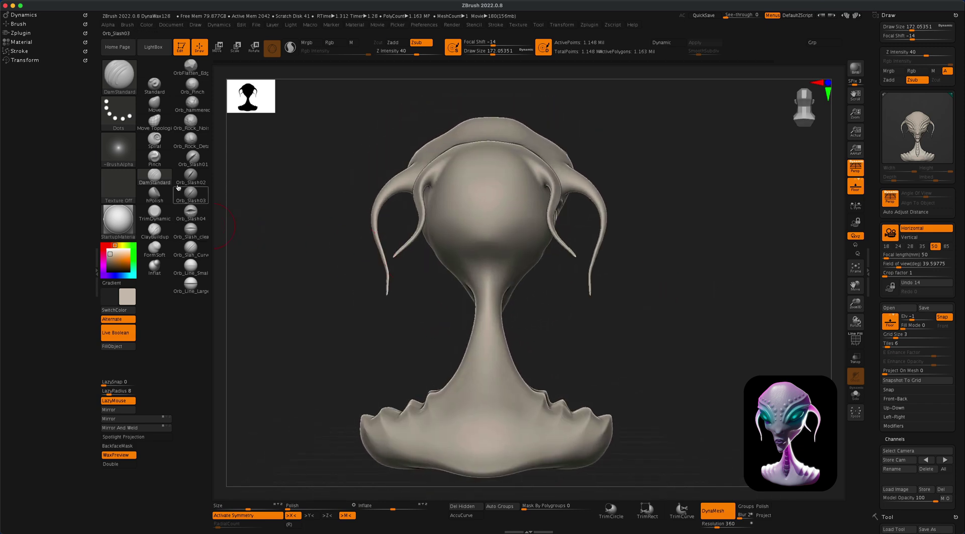
pyautogui.click(154, 157)
pyautogui.press('s')
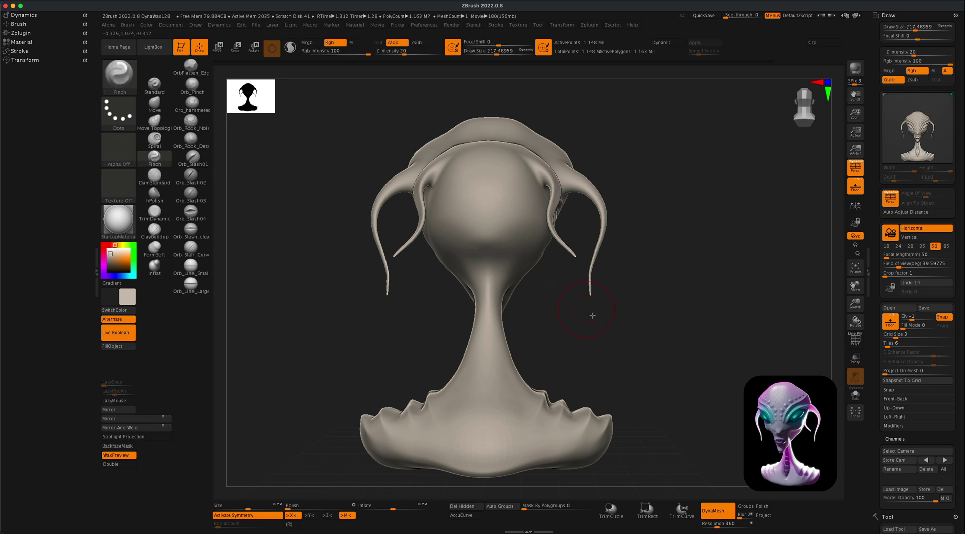
pyautogui.press('s')
pyautogui.moveTo(583, 326); pyautogui.dragTo(590, 328)
pyautogui.press('s')
pyautogui.moveTo(559, 324); pyautogui.dragTo(566, 324)
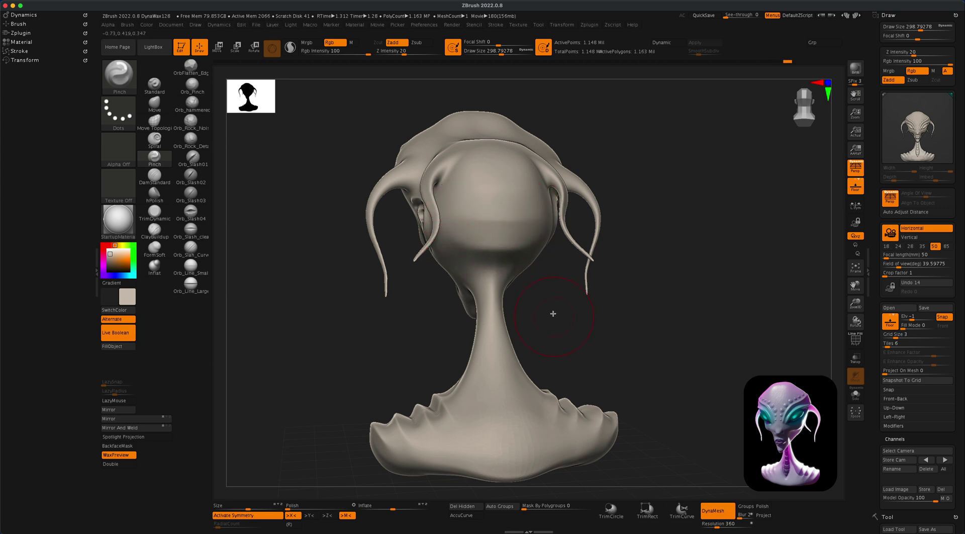
pyautogui.moveTo(576, 310); pyautogui.dragTo(497, 191)
pyautogui.moveTo(573, 267); pyautogui.dragTo(573, 284)
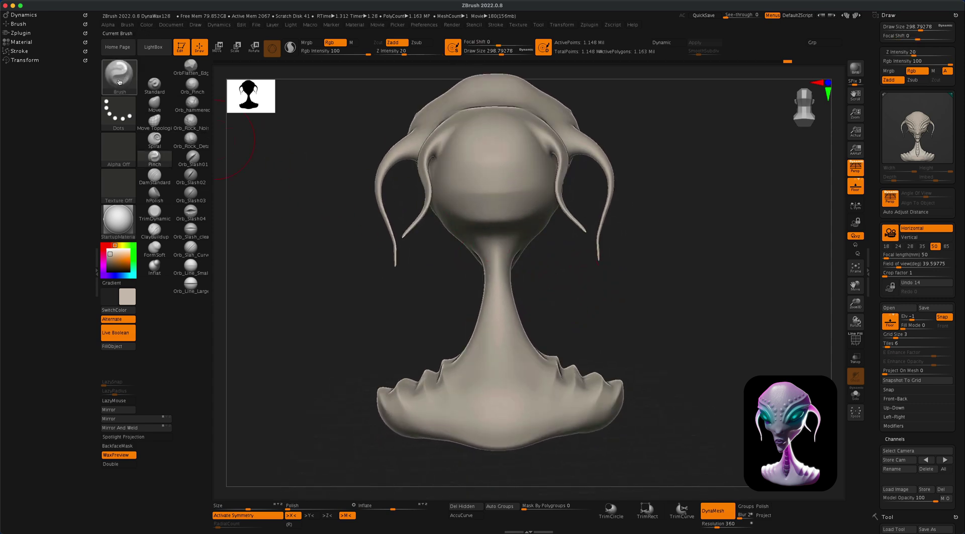
# Step: Select the Standard brush with Alpha 44 and try stamping small dots on the back of the head and neck at draw size about 49
pyautogui.click(119, 81)
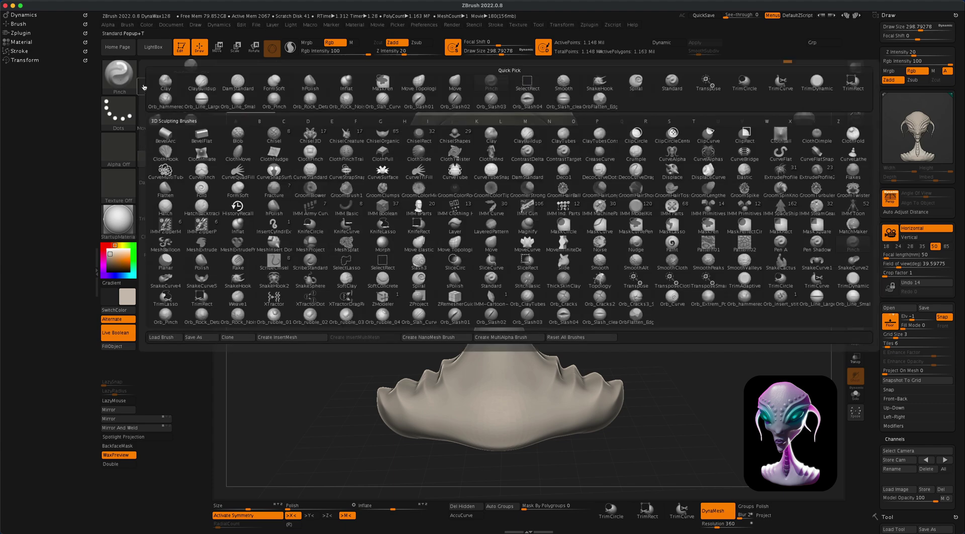
pyautogui.click(671, 82)
pyautogui.click(119, 148)
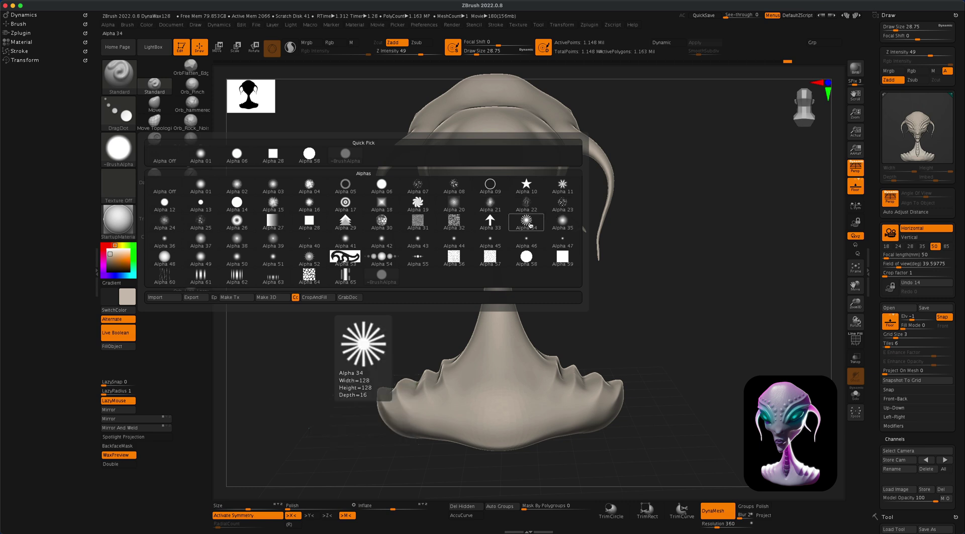
pyautogui.click(455, 240)
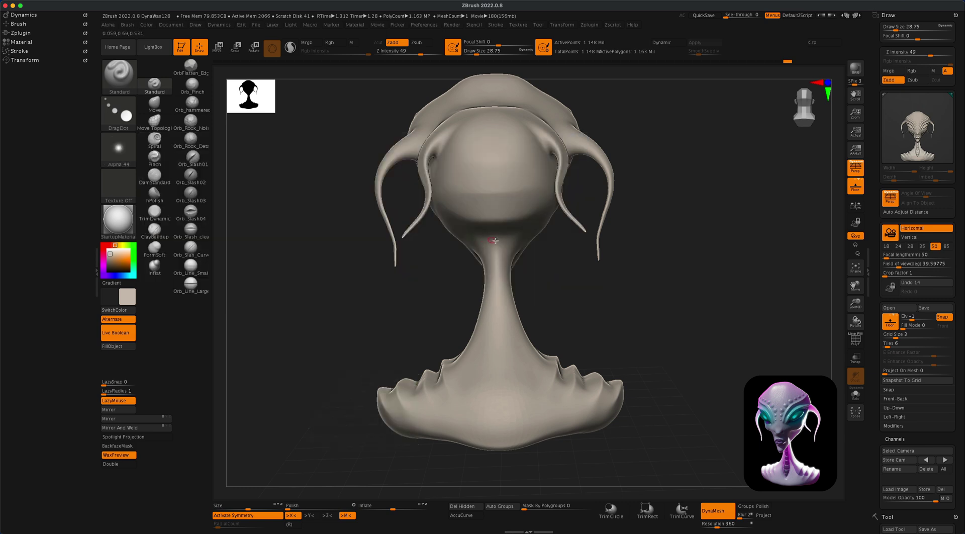
pyautogui.press('s')
pyautogui.click(499, 301)
pyautogui.moveTo(500, 334); pyautogui.dragTo(499, 342)
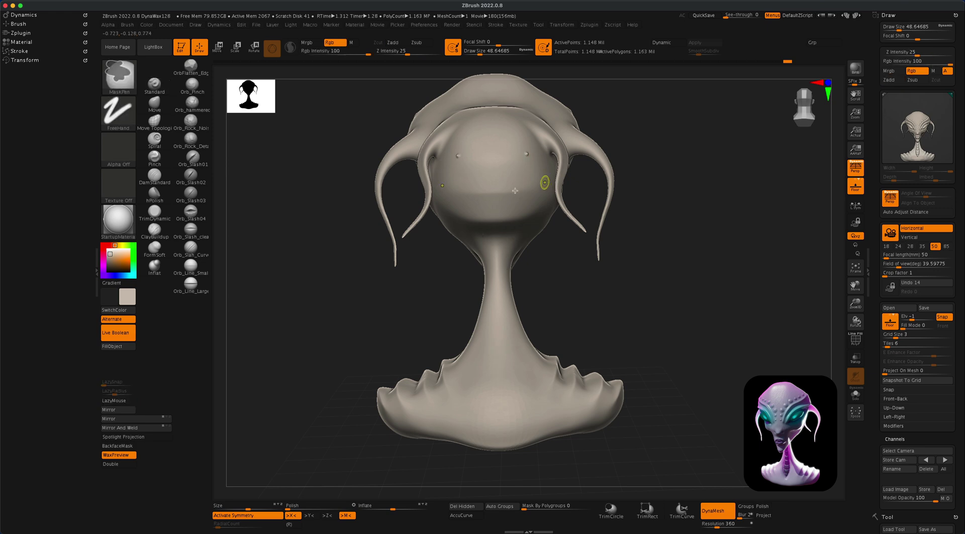
# Step: Stamp a row of five ring-shaped bumps down the back of the neck with Alpha 26 at draw sizes of about 101 and 71
pyautogui.click(119, 148)
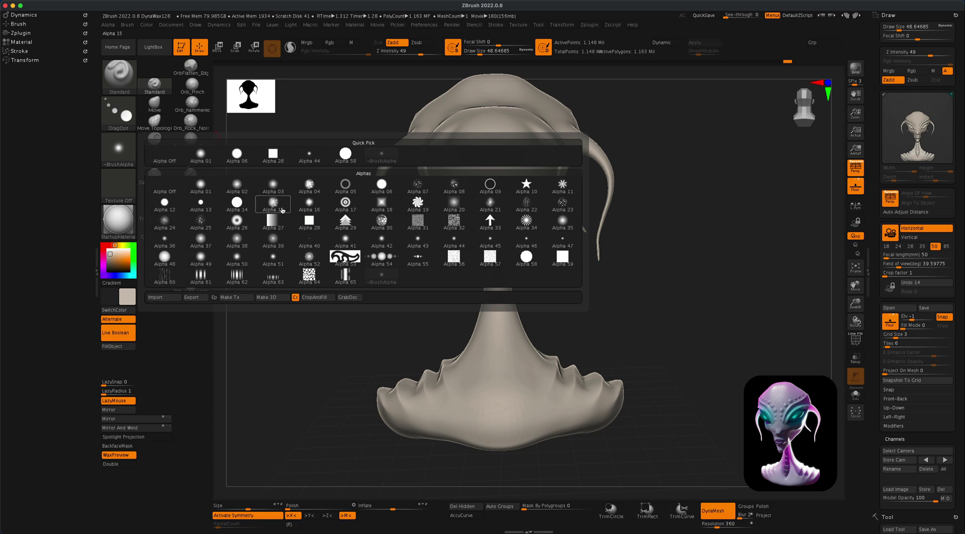
pyautogui.click(237, 223)
pyautogui.press('s')
pyautogui.click(485, 178)
pyautogui.moveTo(458, 158)
pyautogui.mouseDown()
pyautogui.moveTo(483, 190)
pyautogui.moveTo(497, 256)
pyautogui.moveTo(498, 373)
pyautogui.mouseUp()
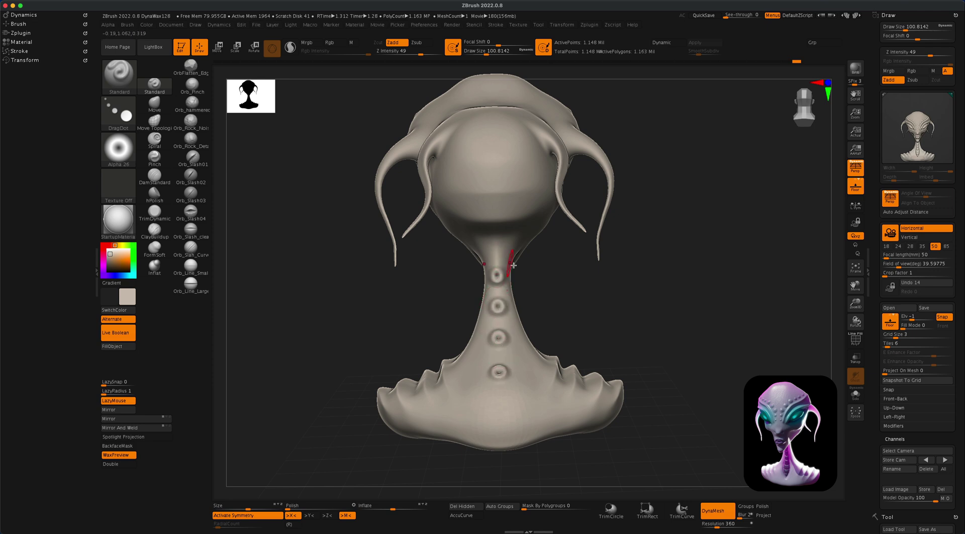
pyautogui.moveTo(527, 274)
pyautogui.mouseDown()
pyautogui.moveTo(581, 287)
pyautogui.moveTo(570, 291)
pyautogui.moveTo(586, 269)
pyautogui.moveTo(562, 271)
pyautogui.moveTo(561, 288)
pyautogui.mouseUp()
pyautogui.press('s')
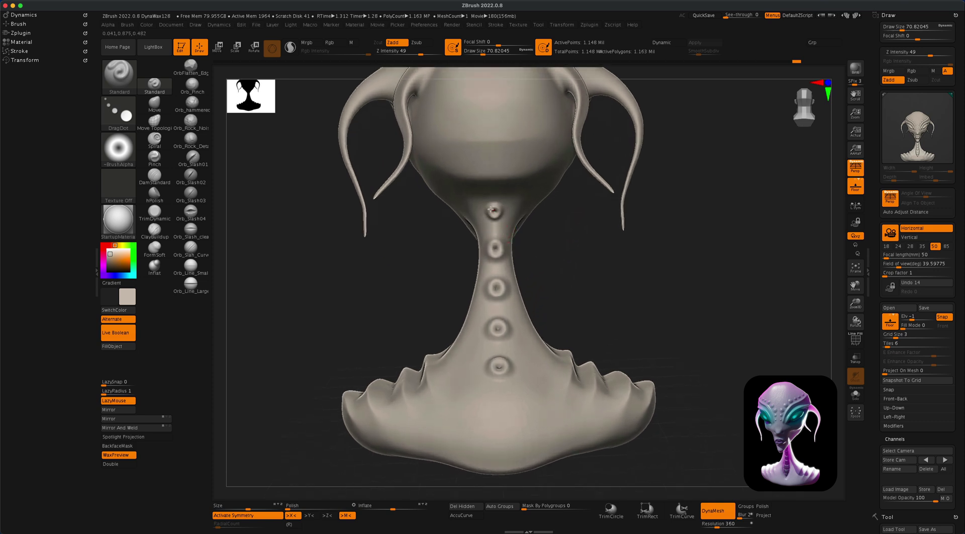
# Step: Update the DynaMesh and smooth around the ring-shaped bumps on the back of the neck
pyautogui.moveTo(588, 264)
pyautogui.mouseDown()
pyautogui.moveTo(610, 265)
pyautogui.moveTo(595, 263)
pyautogui.mouseUp()
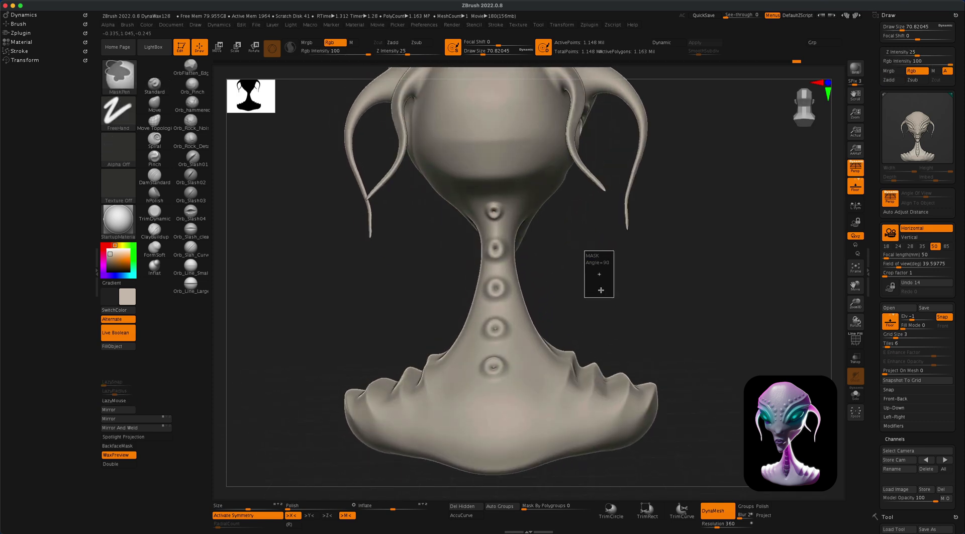
pyautogui.press('shift')
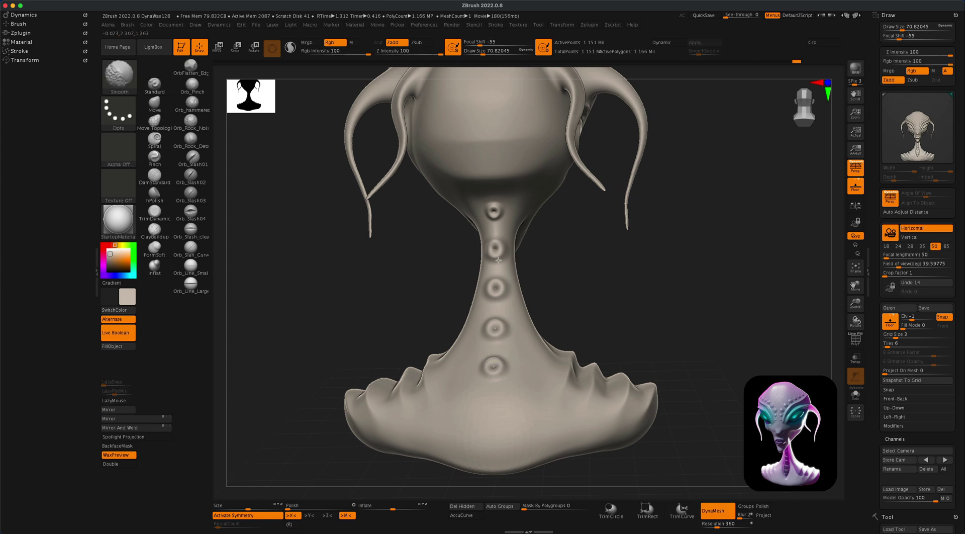
# Step: Render the finished bust with BPR from three-quarter front views, centred and offset to one side of the canvas
pyautogui.moveTo(600, 274)
pyautogui.mouseDown()
pyautogui.moveTo(620, 221)
pyautogui.moveTo(633, 247)
pyautogui.moveTo(666, 267)
pyautogui.moveTo(563, 278)
pyautogui.moveTo(634, 282)
pyautogui.moveTo(633, 295)
pyautogui.moveTo(570, 295)
pyautogui.moveTo(668, 281)
pyautogui.mouseUp()
pyautogui.click(855, 68)
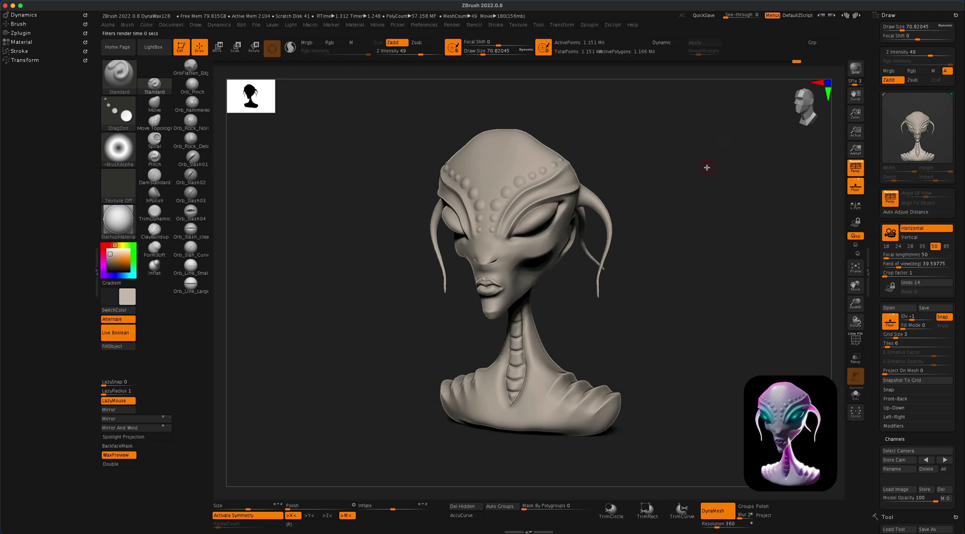
pyautogui.moveTo(706, 186)
pyautogui.mouseDown()
pyautogui.moveTo(610, 177)
pyautogui.moveTo(616, 186)
pyautogui.moveTo(612, 178)
pyautogui.moveTo(644, 155)
pyautogui.mouseUp()
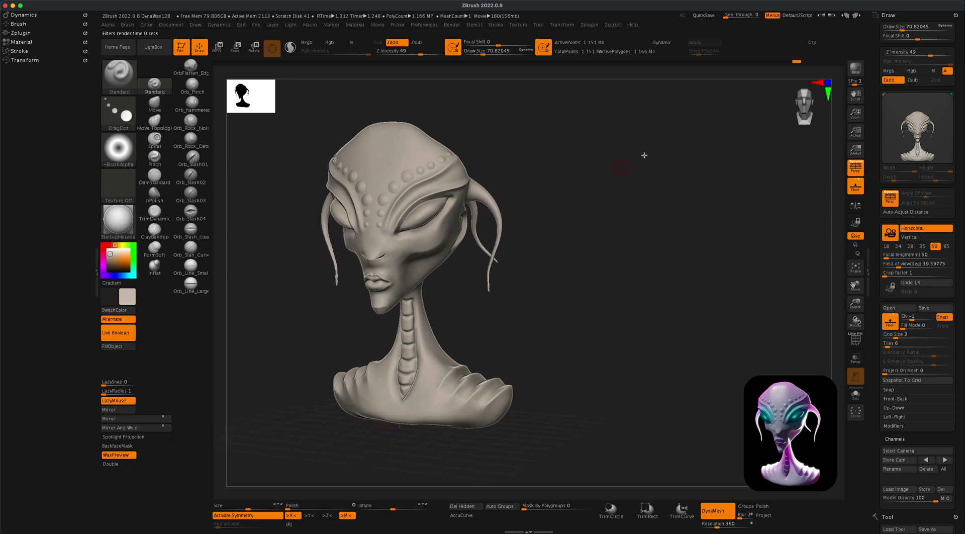
pyautogui.click(854, 69)
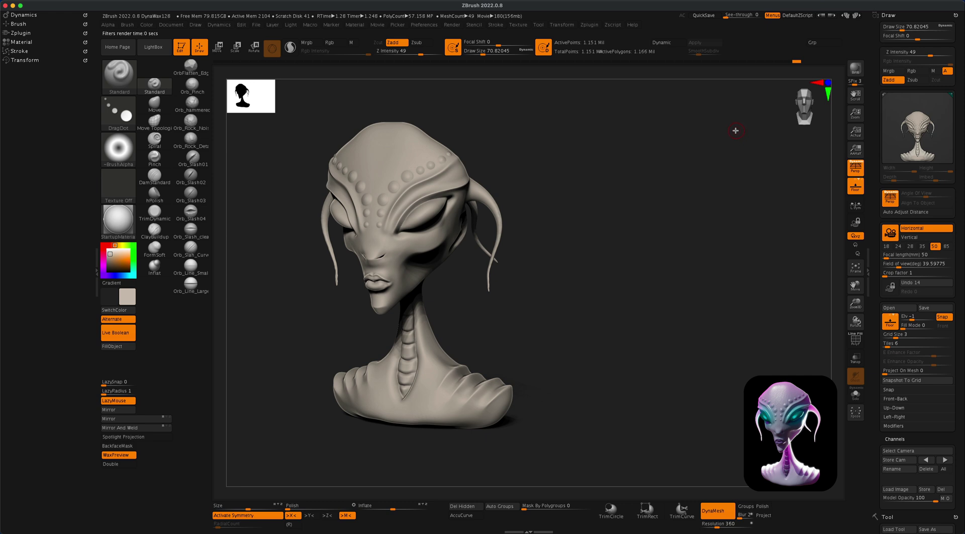
# Step: Take a canvas snapshot of the three-quarter view and place the live bust beside it, turned to its side profile
pyautogui.hotkey('shift', 's')
pyautogui.keyDown('alt'); pyautogui.moveTo(614, 198); pyautogui.dragTo(767, 207); pyautogui.keyUp('alt')
pyautogui.keyDown('alt'); pyautogui.moveTo(709, 197); pyautogui.dragTo(766, 192); pyautogui.keyUp('alt')
pyautogui.moveTo(756, 301); pyautogui.dragTo(789, 308)
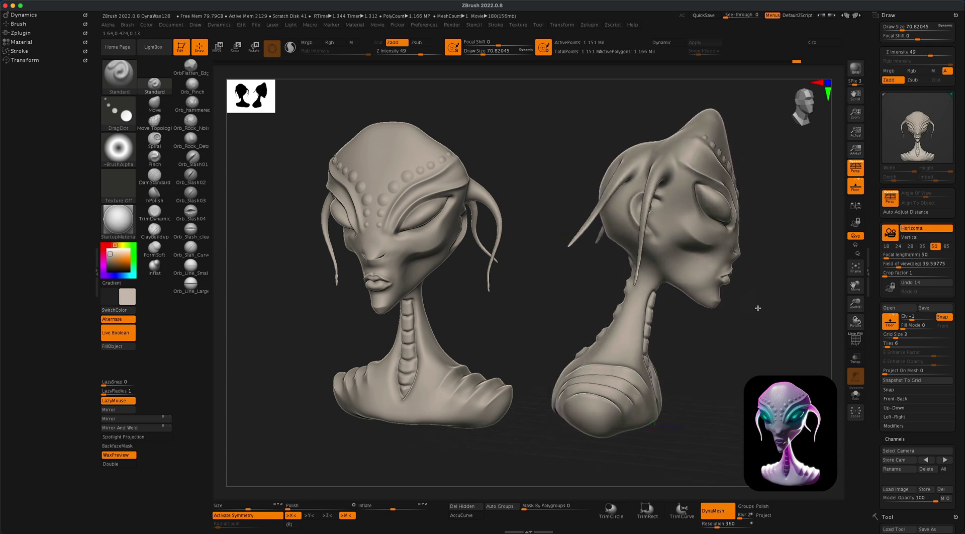